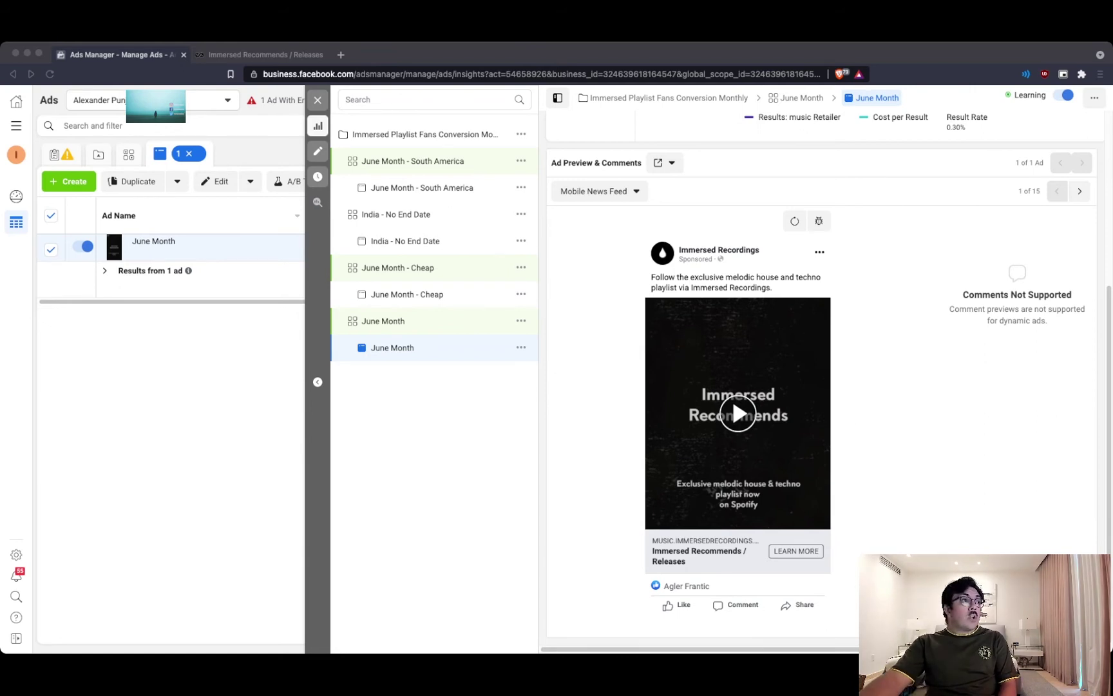
Step: Review the Immersed Recommends landing page and its Spotify link, and compare it with the ToneDen and Linkfire smart-link sites
click(264, 55)
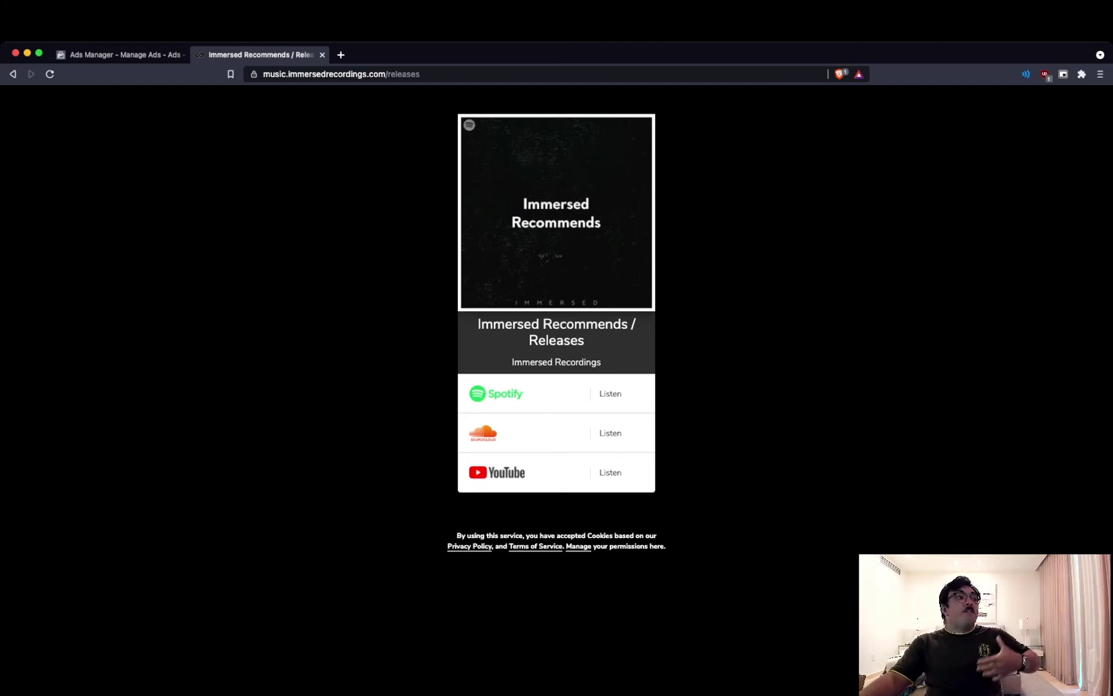
click(610, 394)
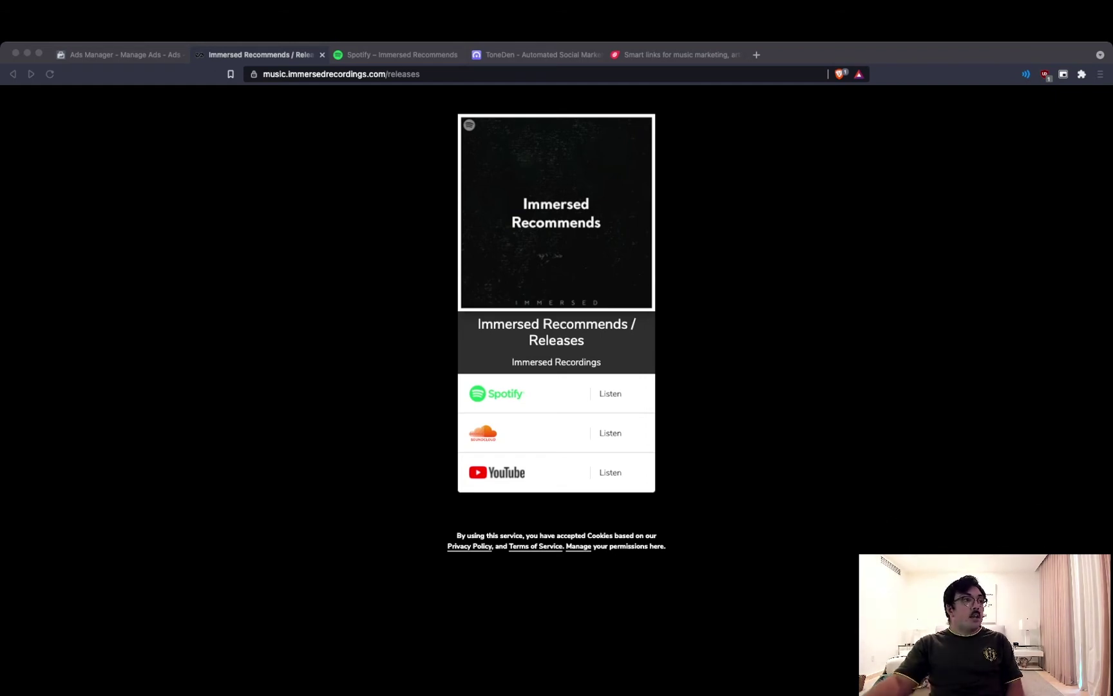
click(537, 55)
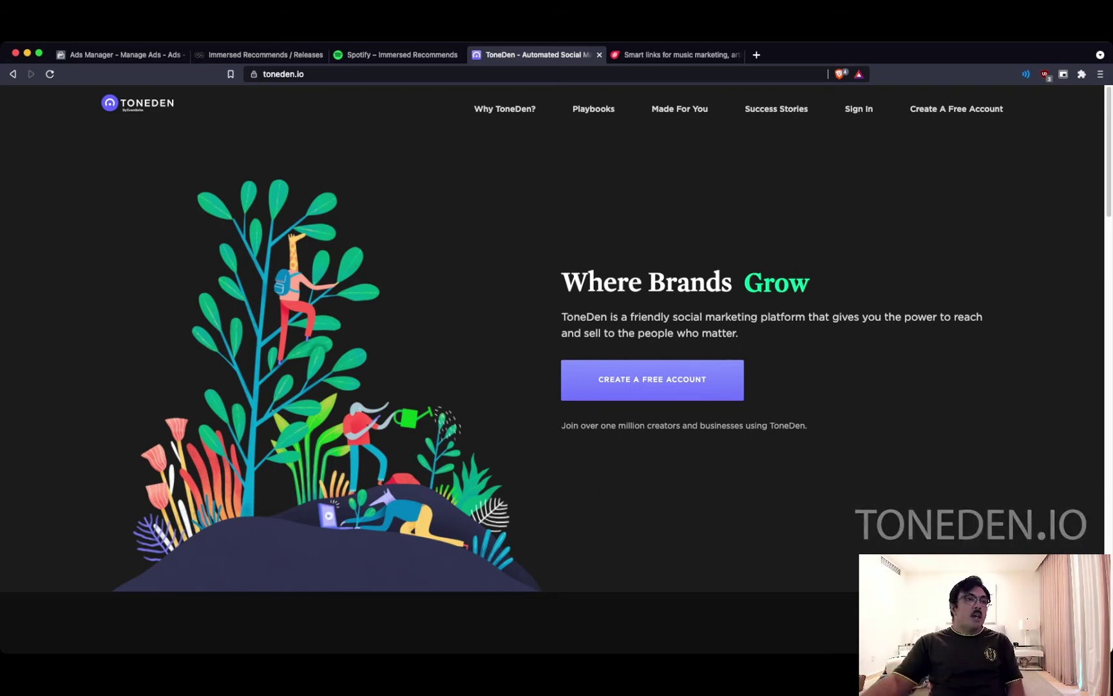
key(ctrl+Tab)
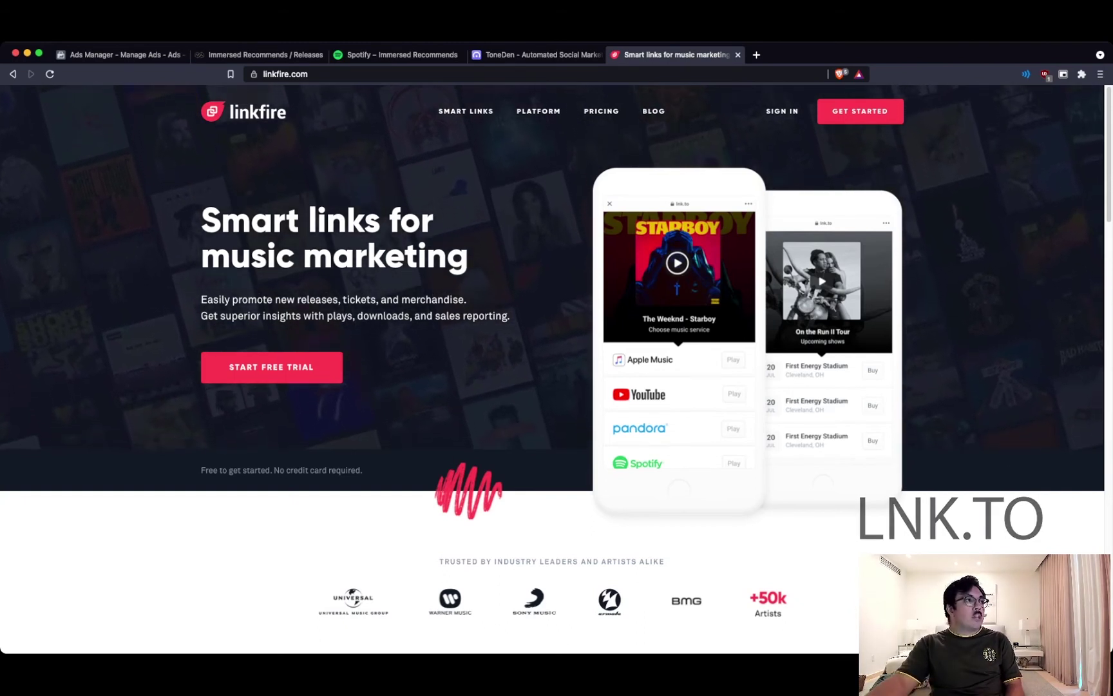
click(261, 55)
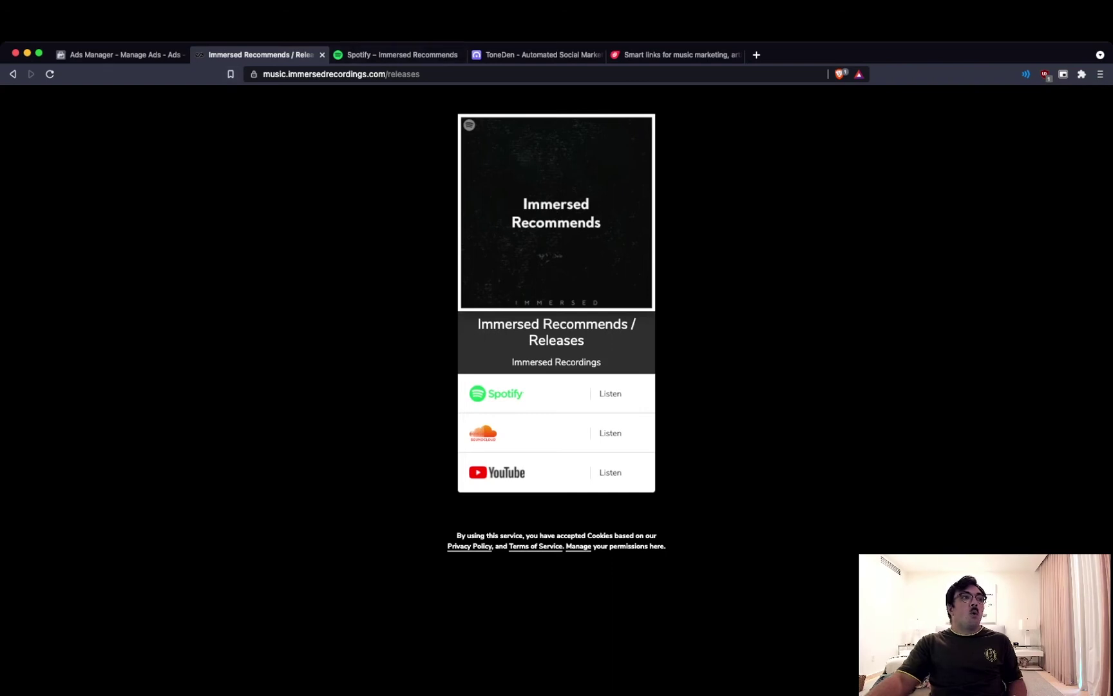
click(535, 55)
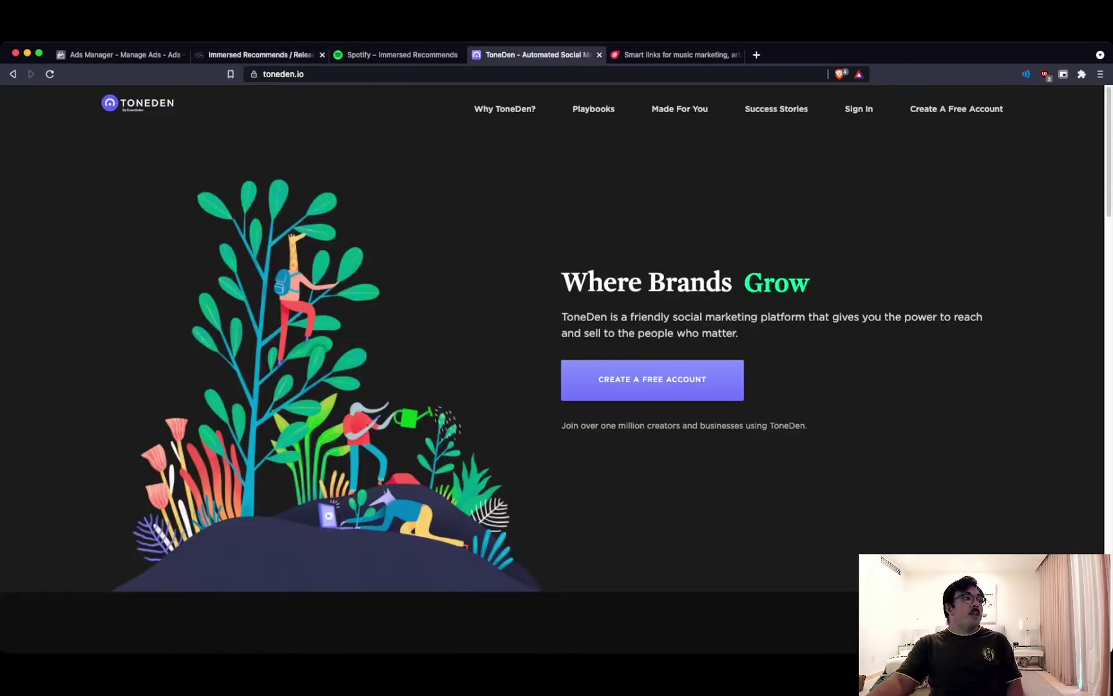
click(261, 55)
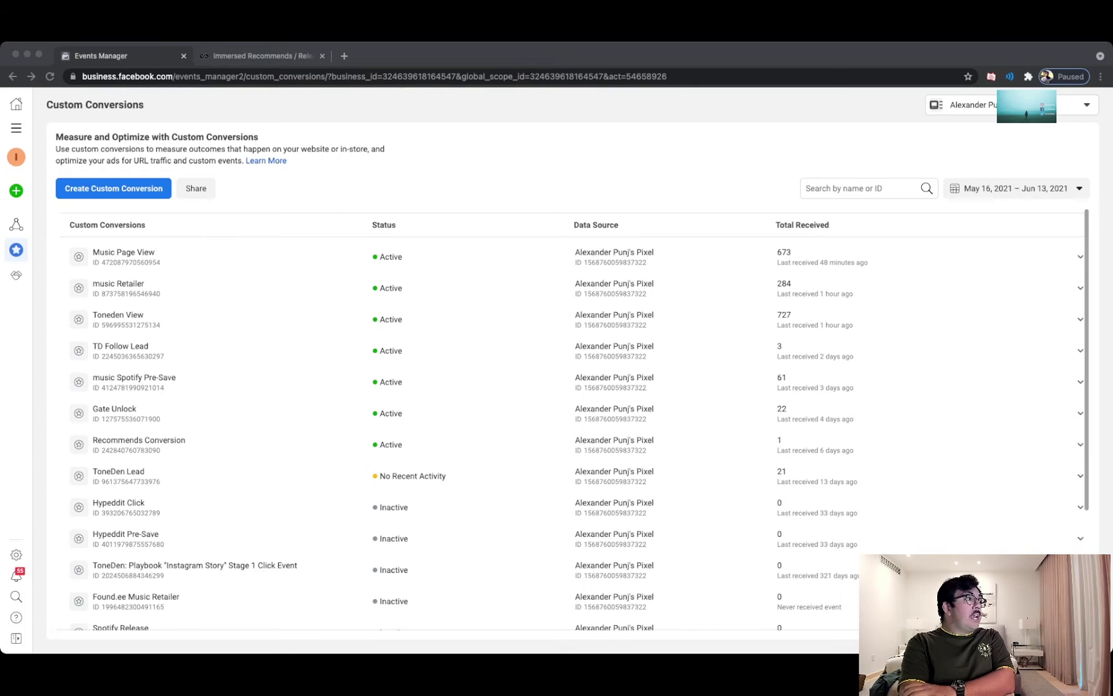
Step: Open the pixel under the Events Manager data sources and review the list of events it has received
click(16, 128)
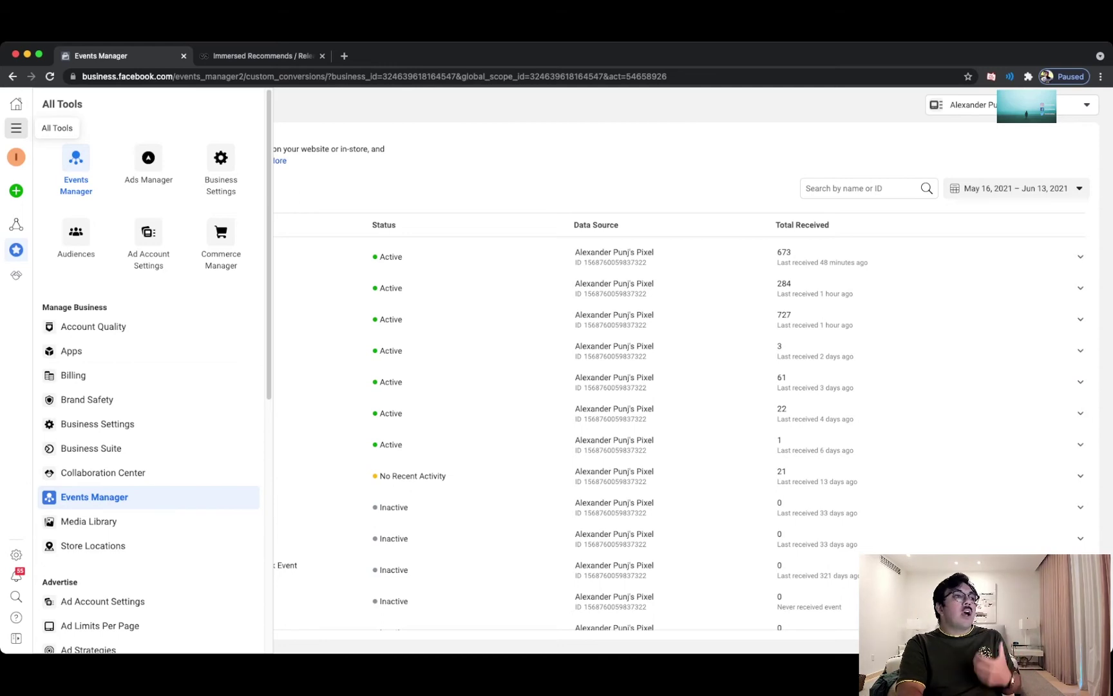
key(Escape)
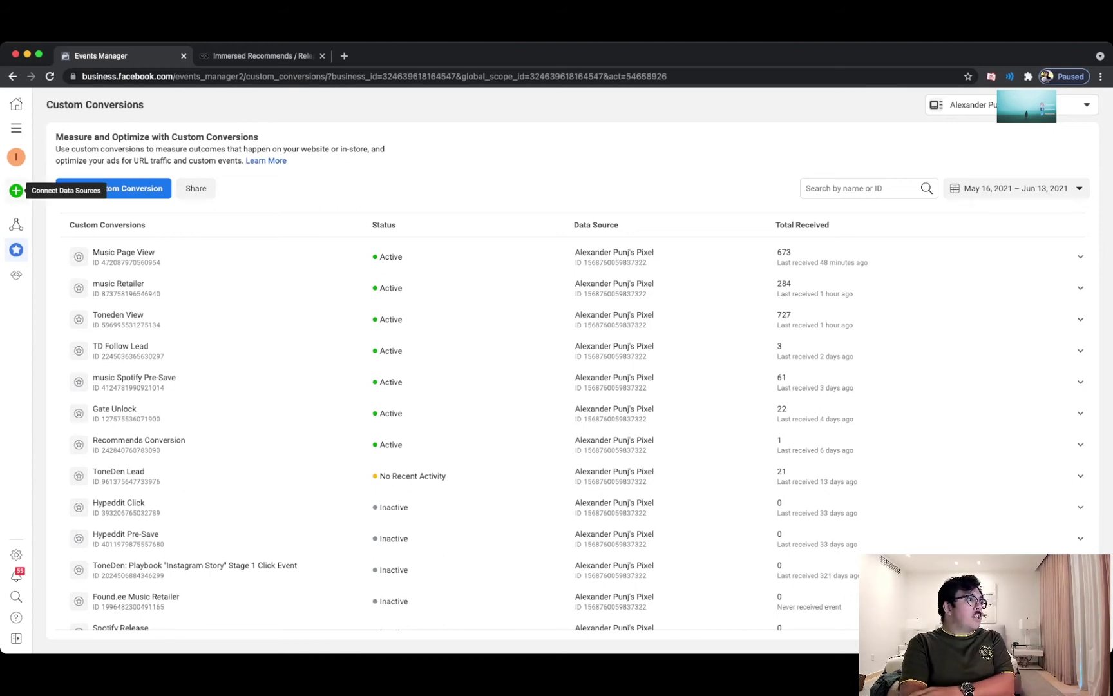
mouse_move(17, 190)
click(55, 222)
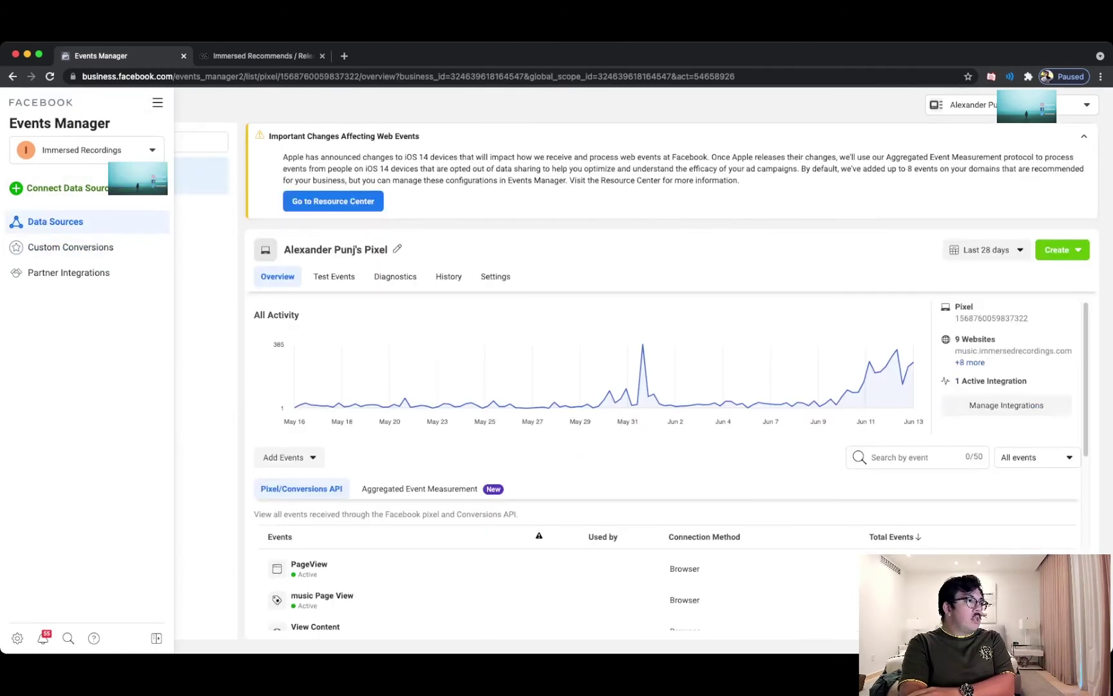
scroll(555, 589, down, 2)
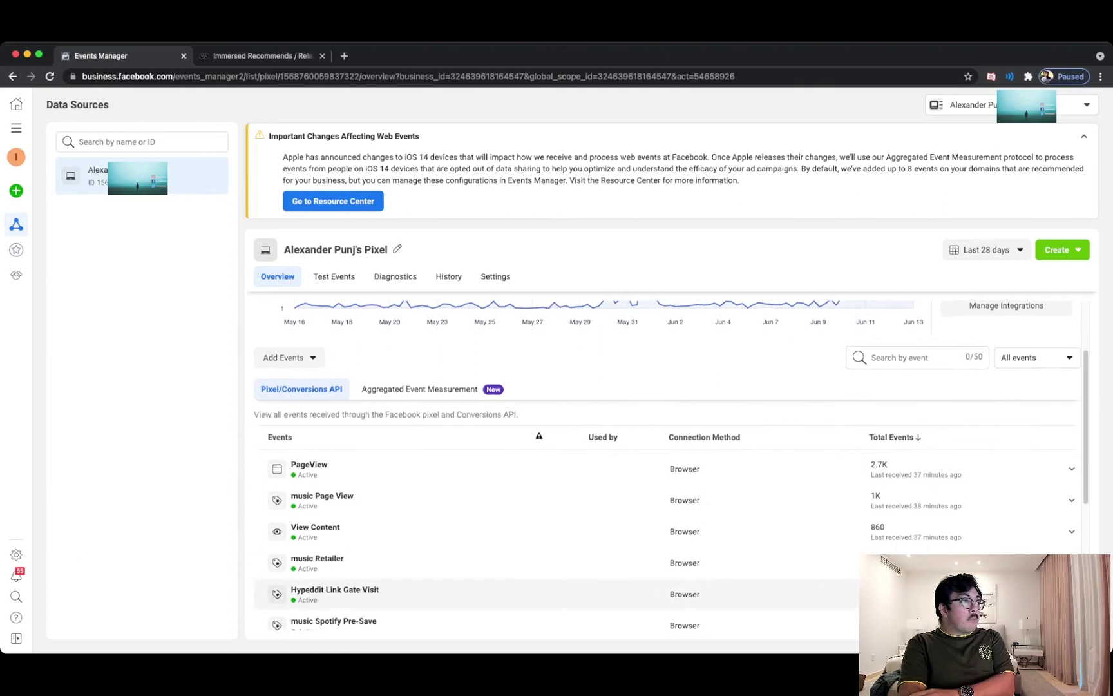
scroll(556, 589, up, 1)
scroll(669, 464, down, 5)
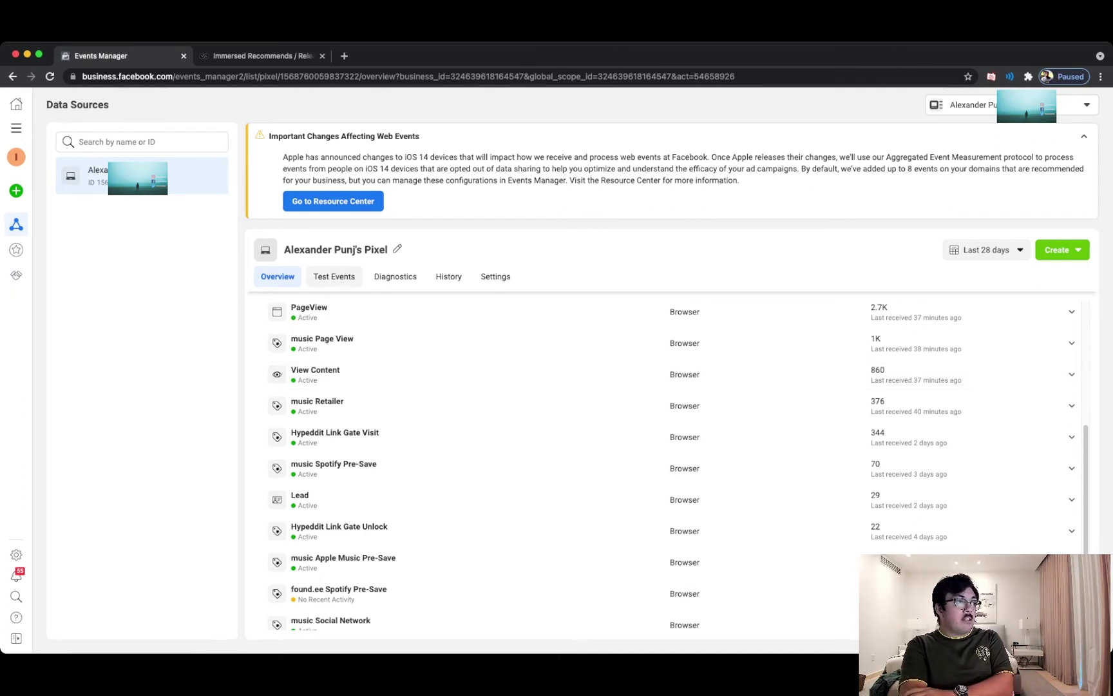
Step: Clear all recorded session activity from the pixel's test events
click(333, 277)
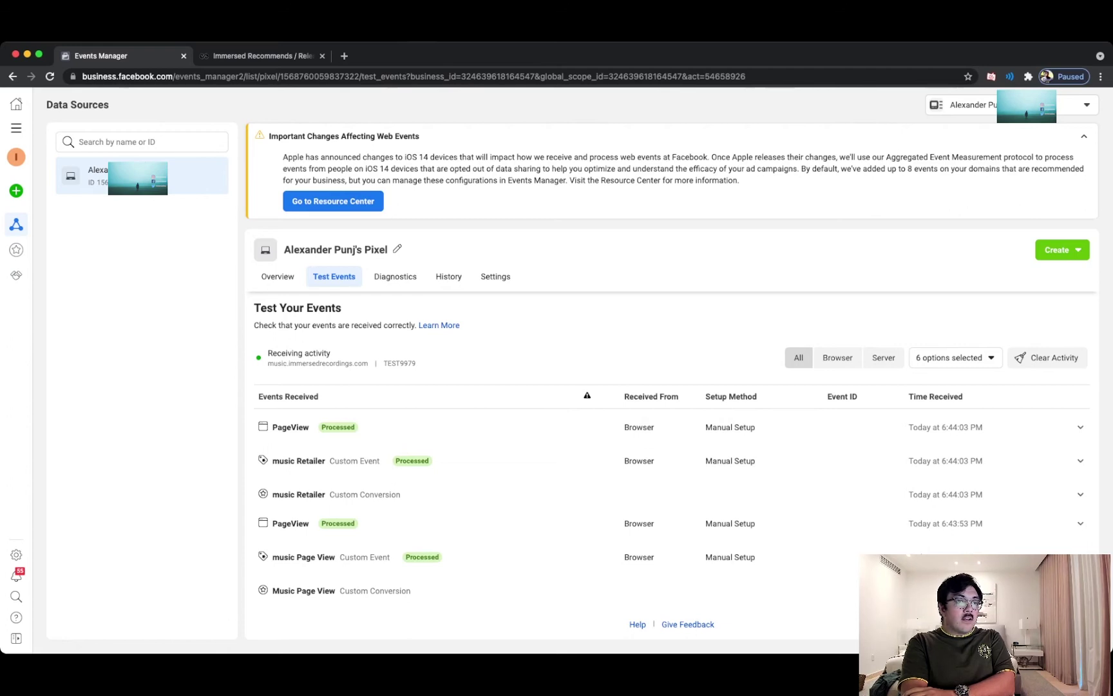
click(1047, 357)
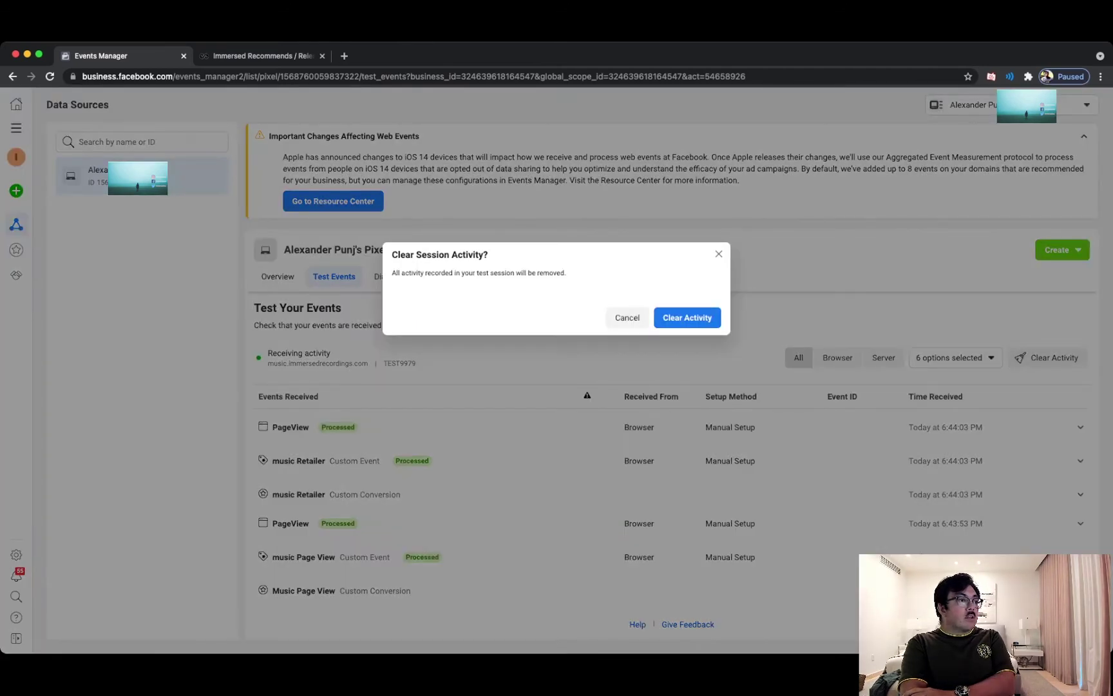
click(687, 317)
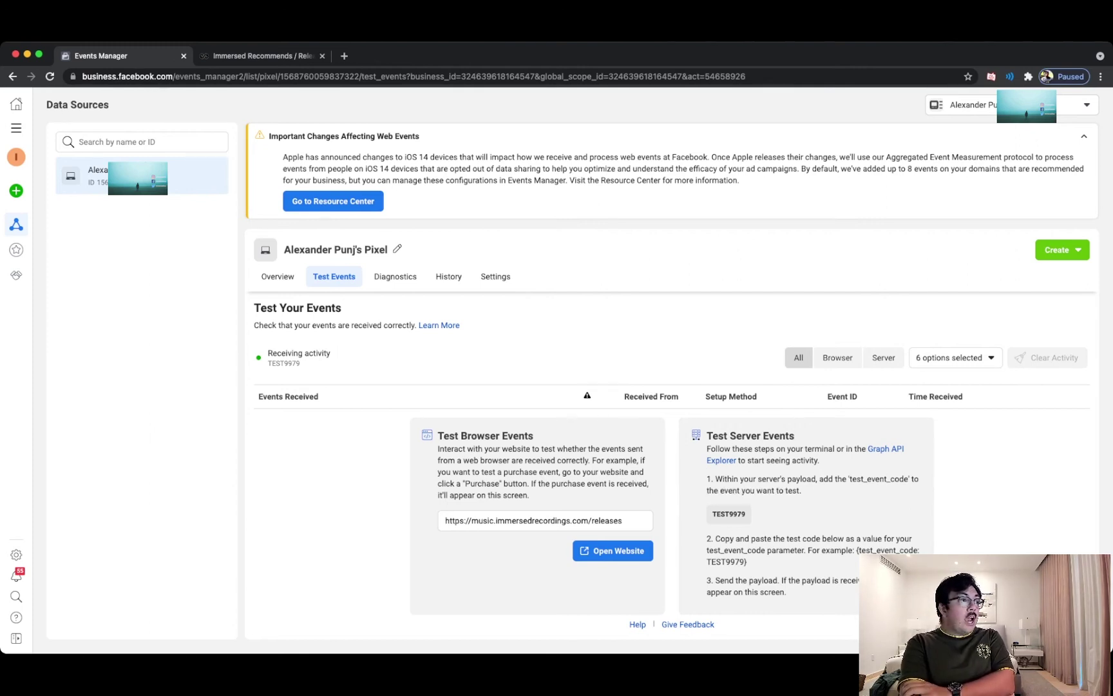
Step: Trigger new browser test events by opening the releases website and following its Spotify link, and return to Events Manager
click(612, 550)
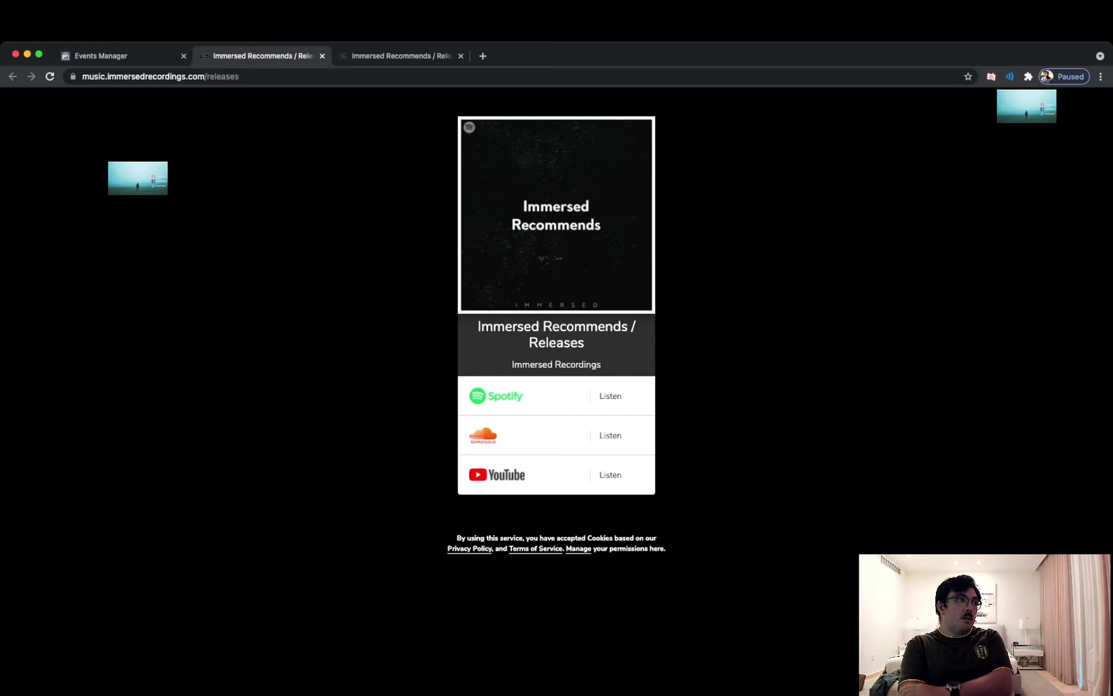
click(610, 396)
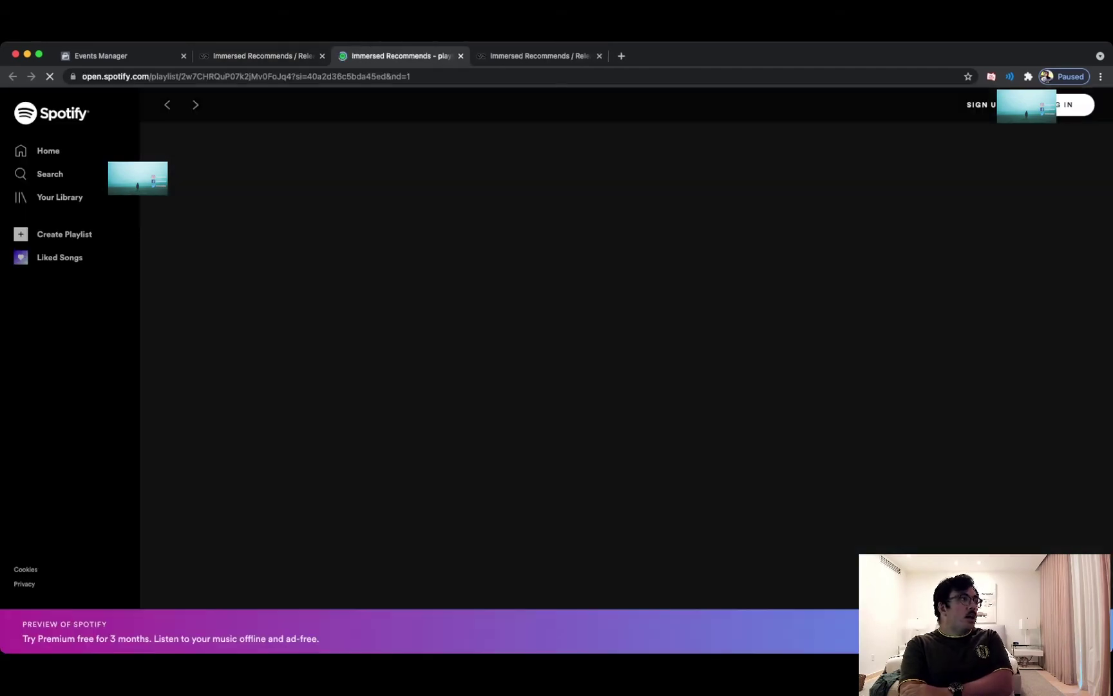
key(super+1)
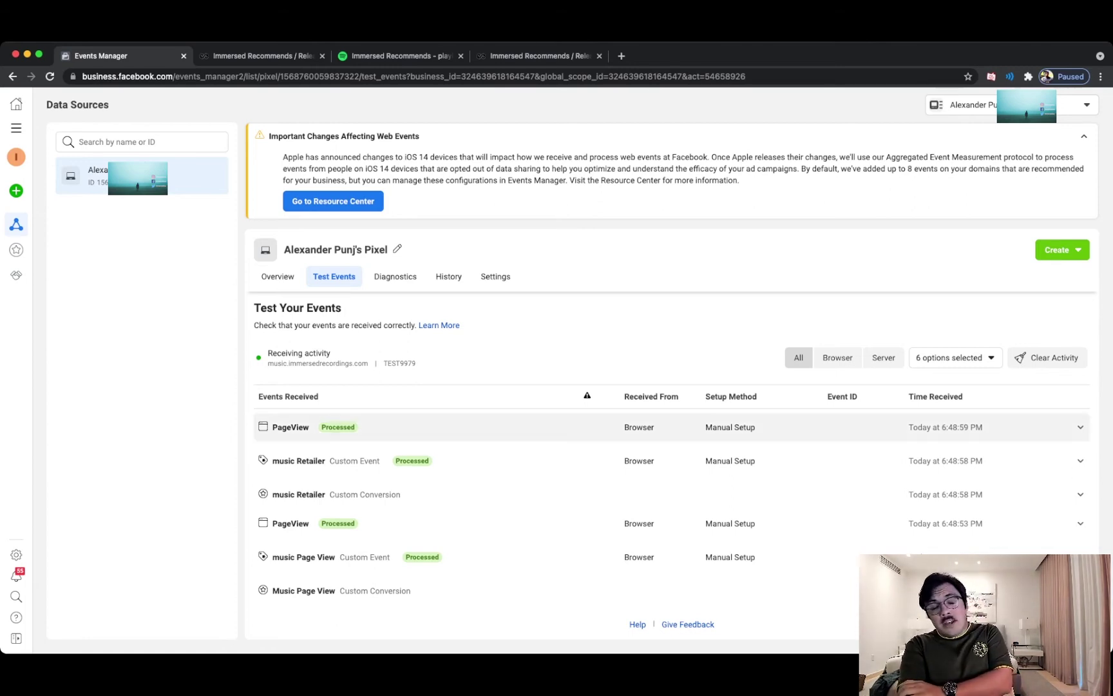
Step: Examine the details of the received PageView, music Retailer and music Page View test events, checking their URLs and parameters
click(1080, 427)
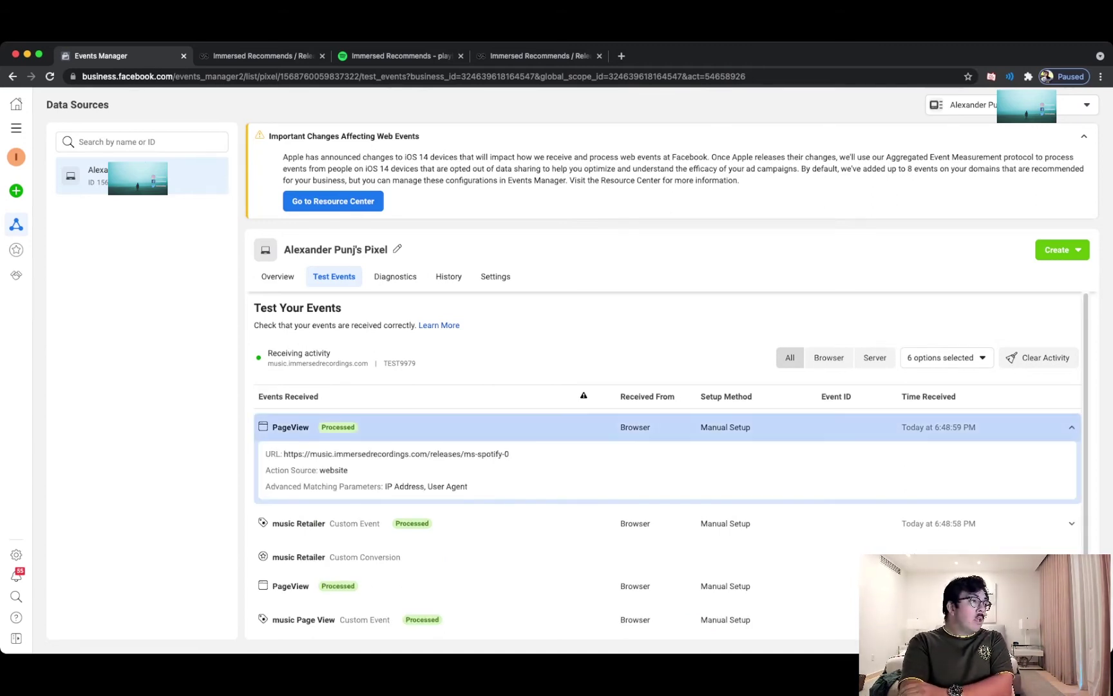
click(1072, 427)
click(1072, 460)
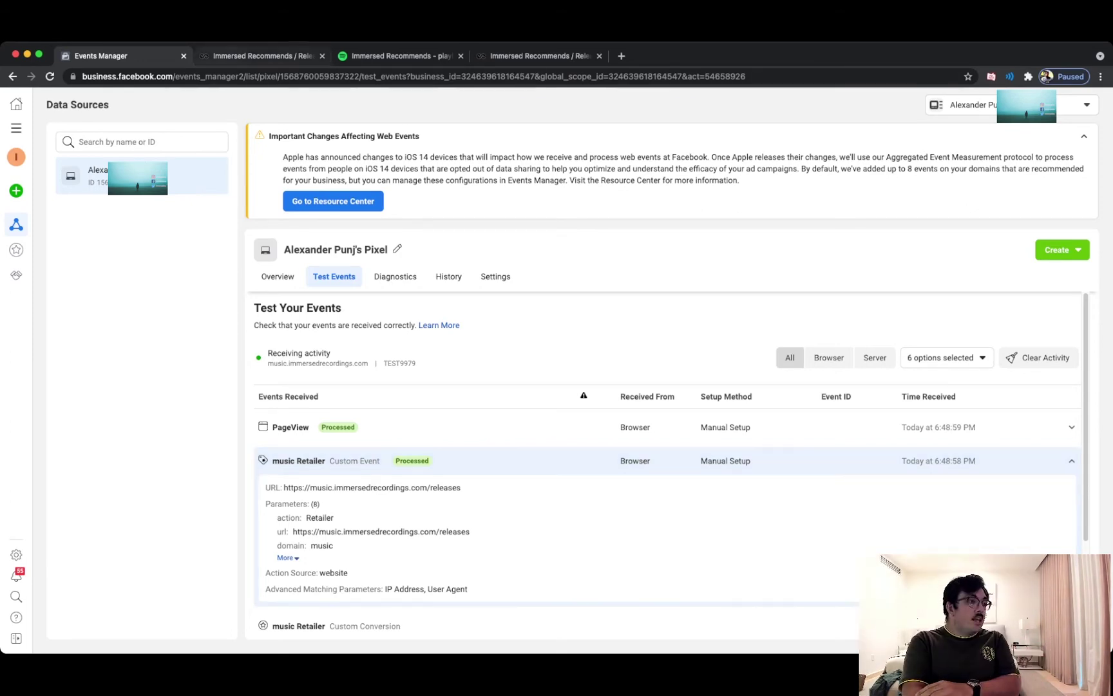
click(263, 56)
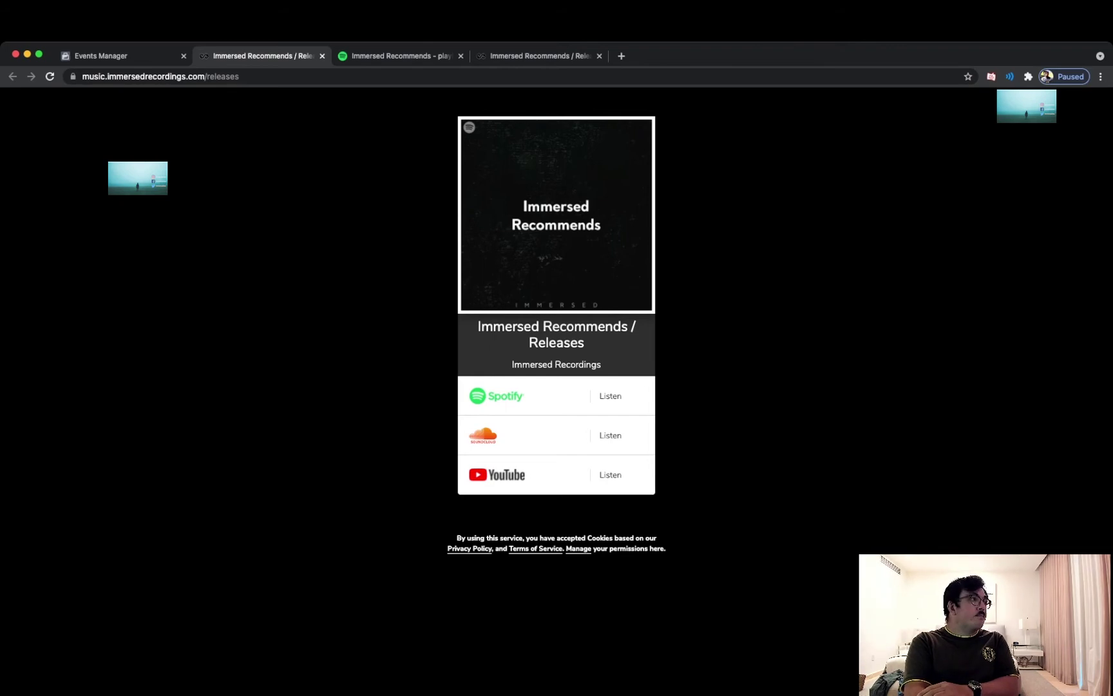
click(122, 56)
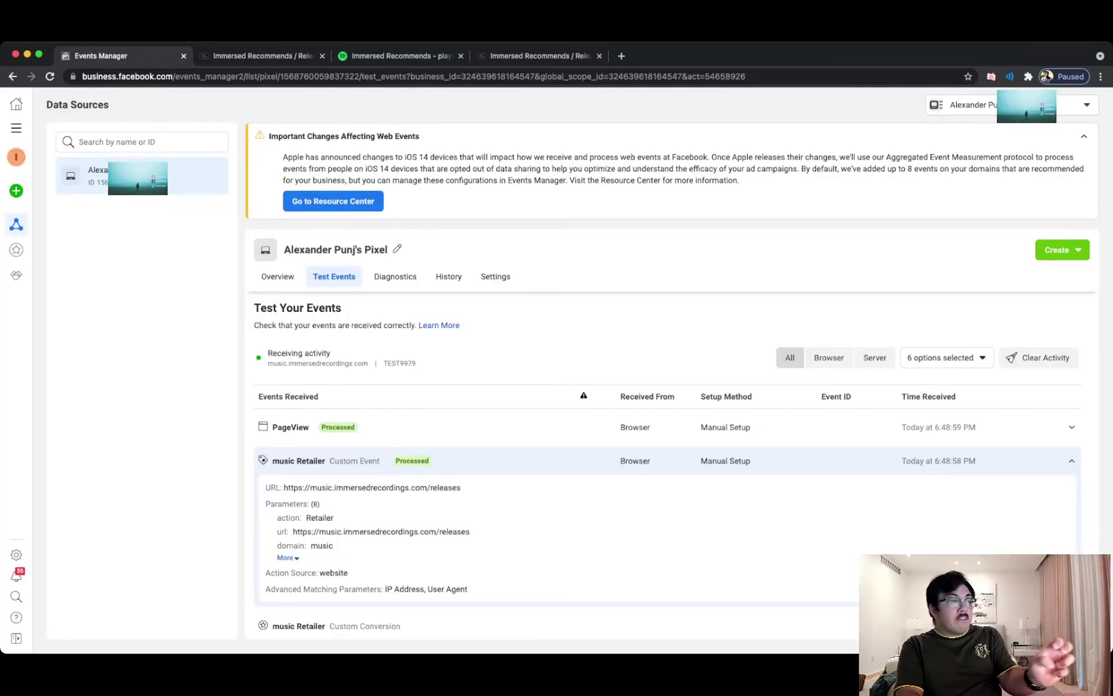
scroll(667, 451, down, 4)
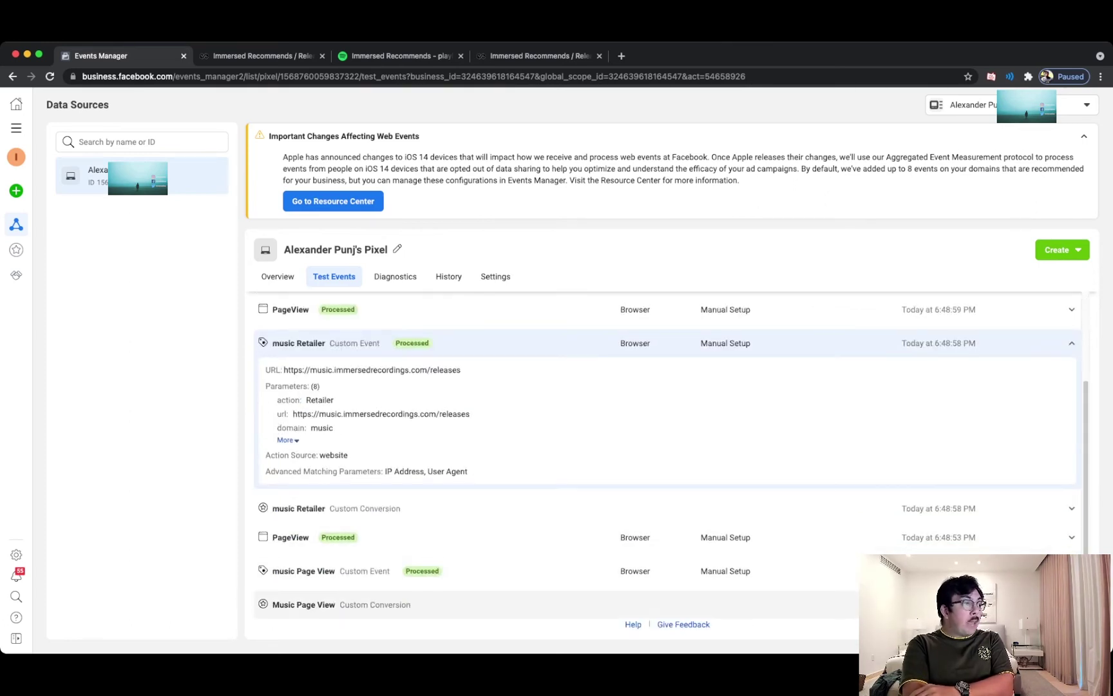
click(386, 571)
scroll(667, 464, down, 4)
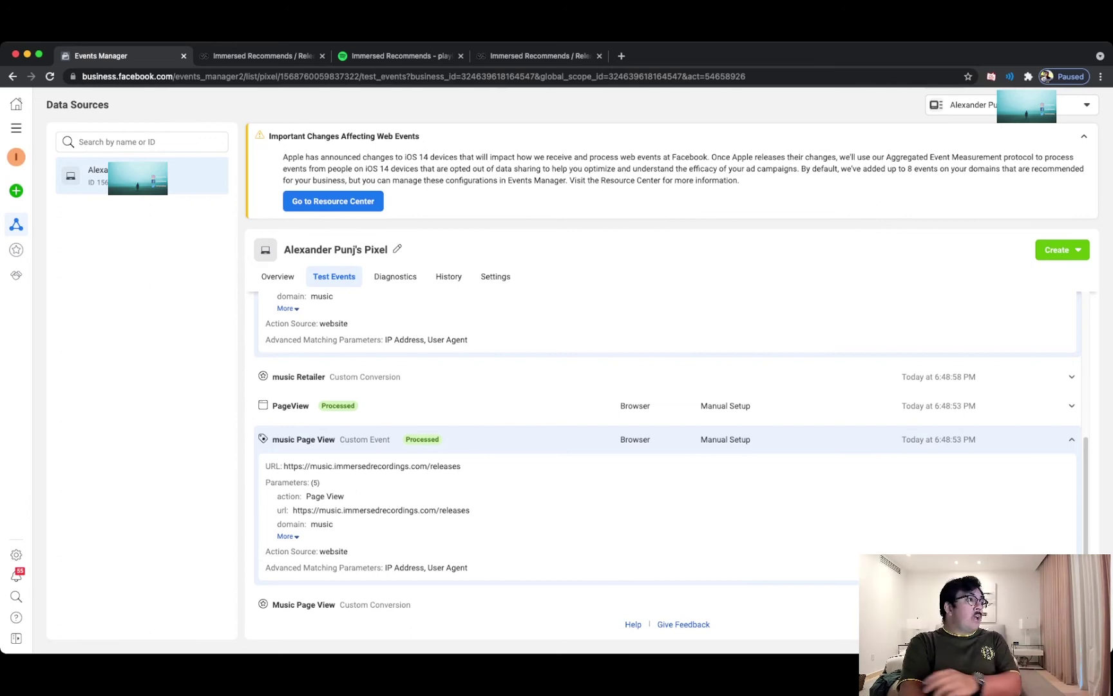
Step: Start a new custom conversion and name it "music Spotify Followers"
click(18, 248)
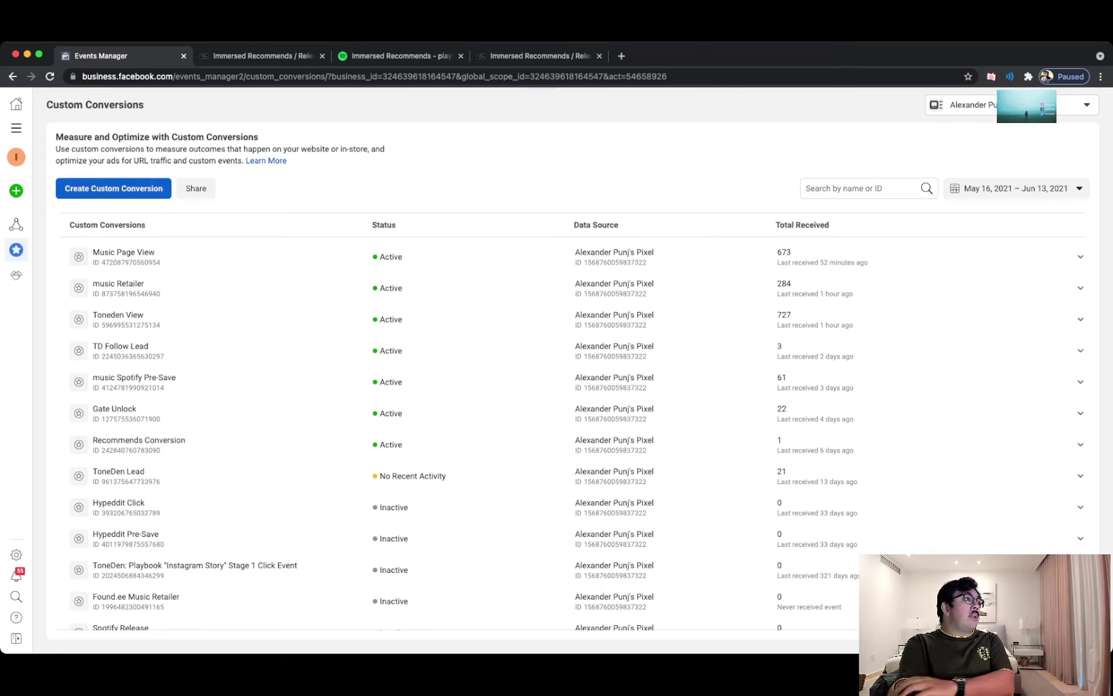
click(113, 188)
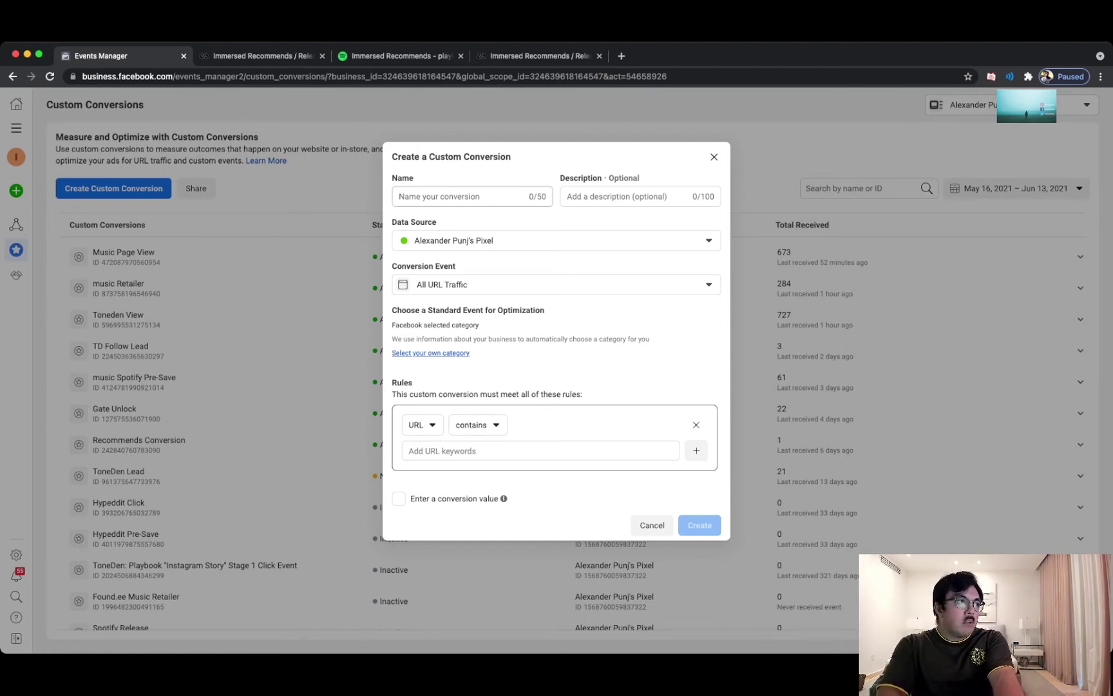
click(472, 196)
text(music)
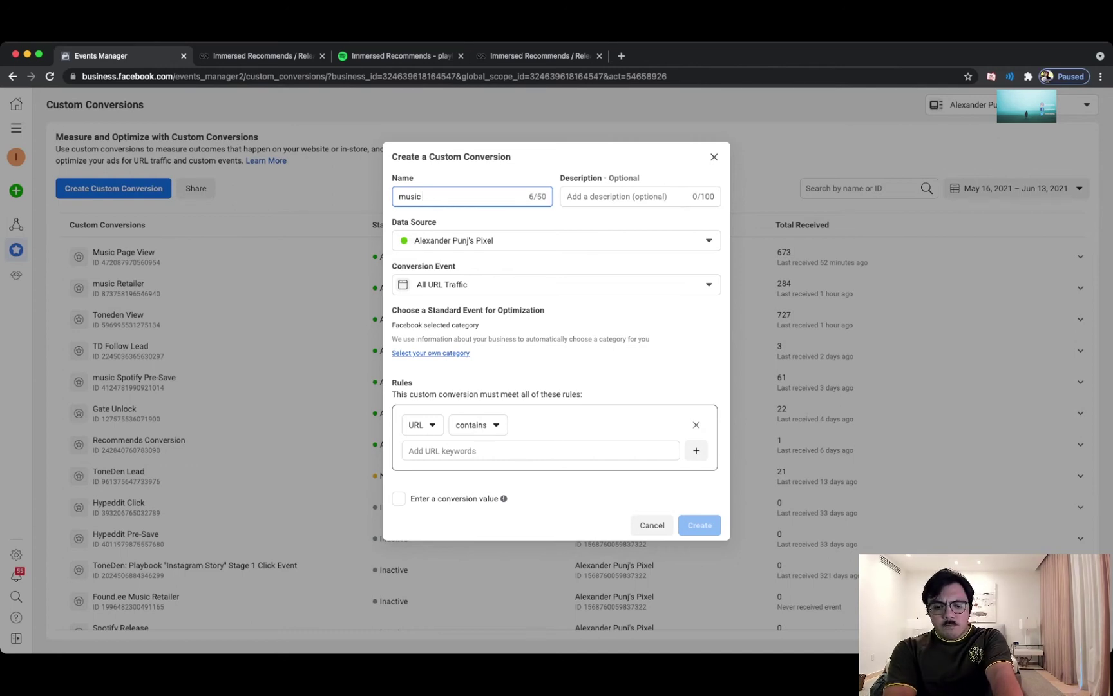
text(Spotify F)
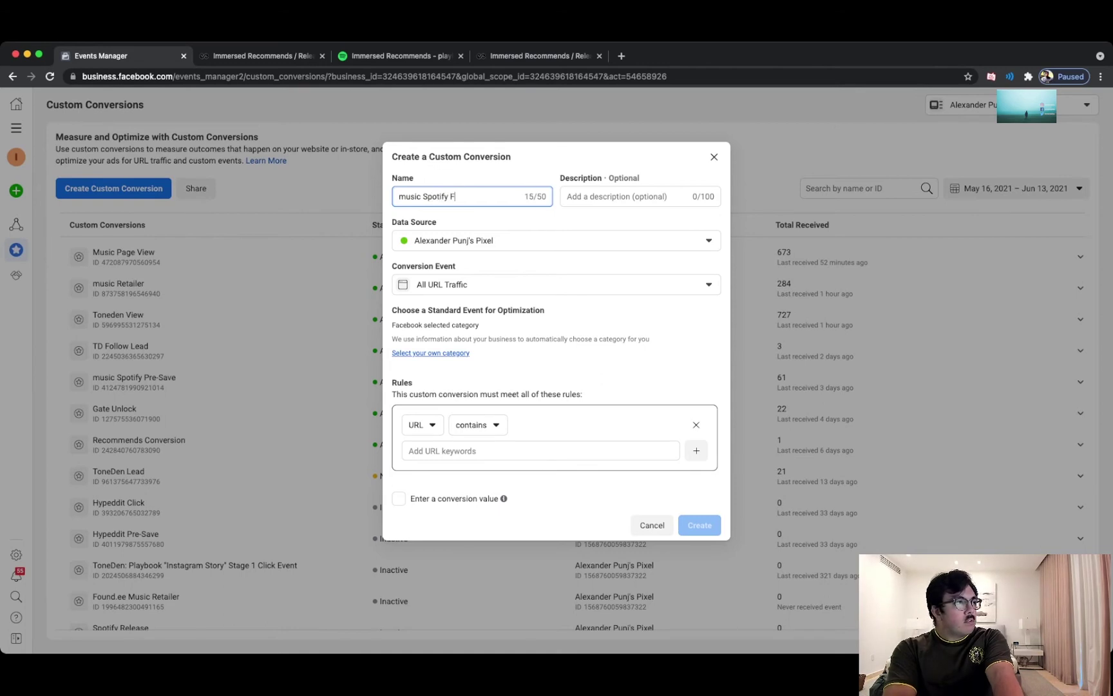
text(ollowers)
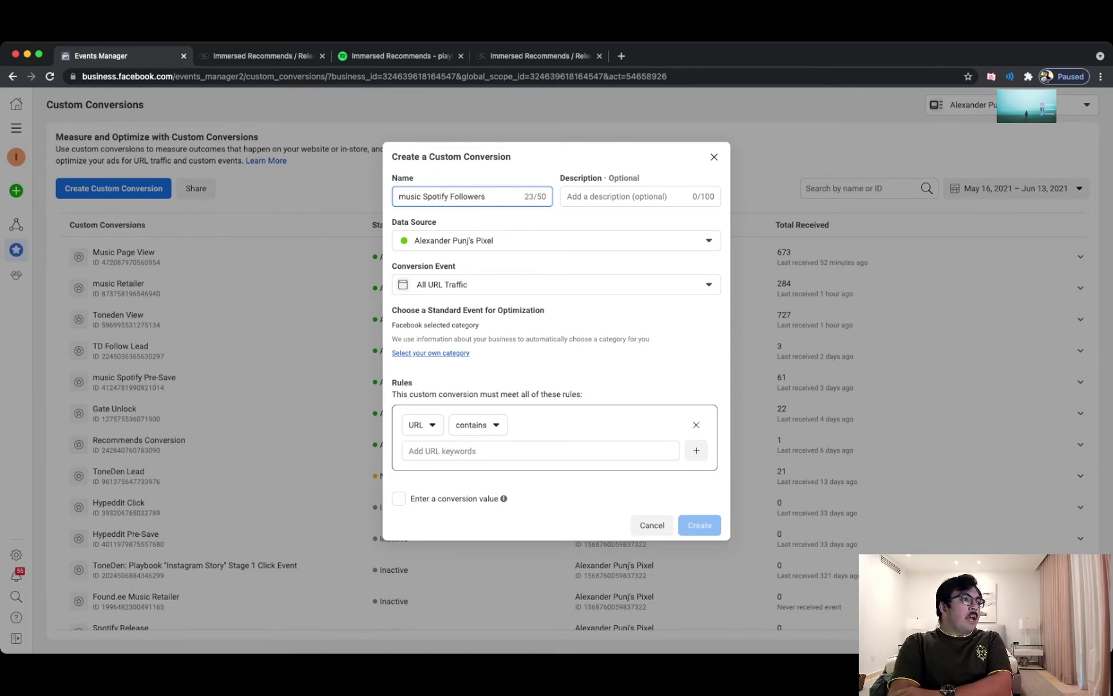
Step: Select the account's pixel as the data source and music Retailer as the conversion event
click(556, 241)
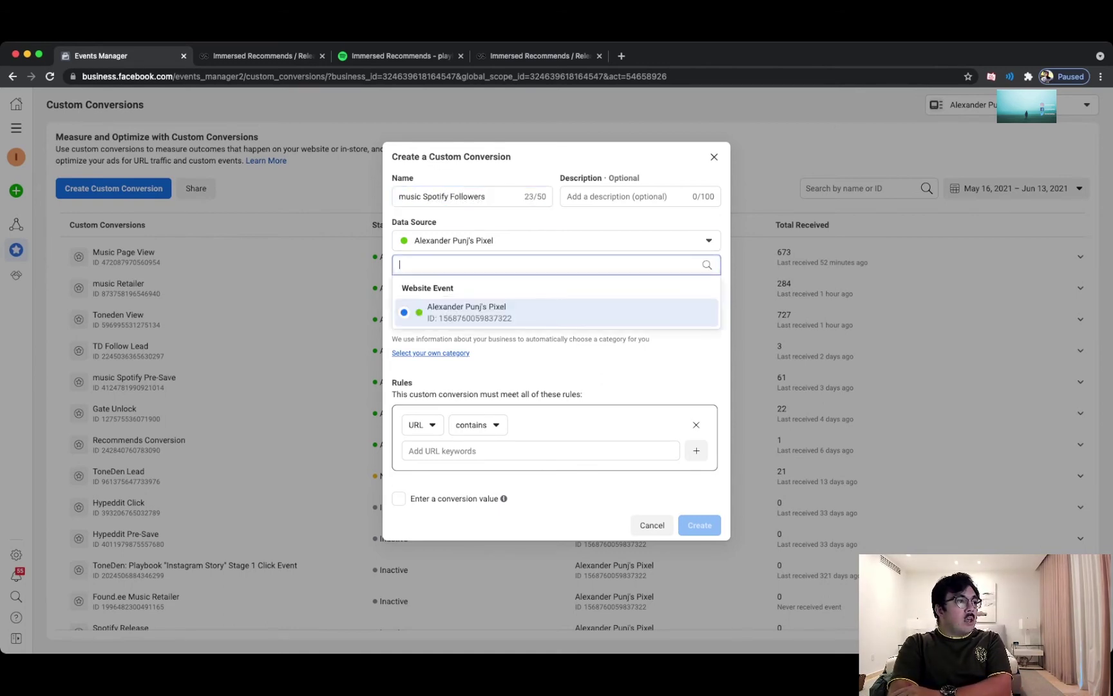
click(556, 312)
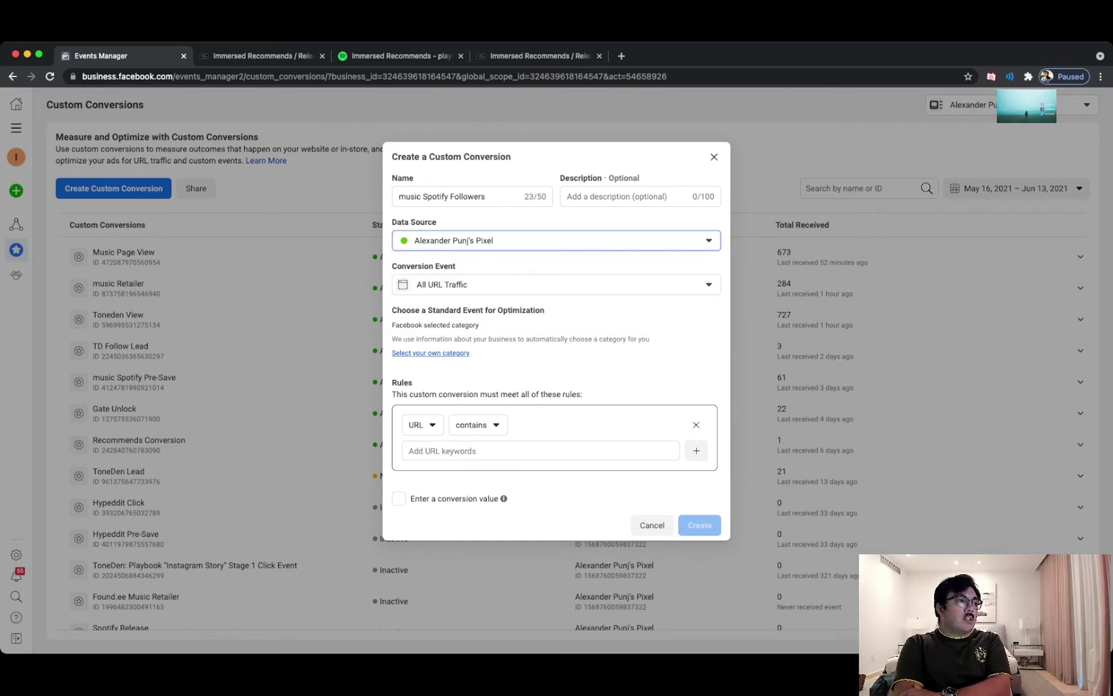
click(555, 284)
scroll(554, 418, down, 3)
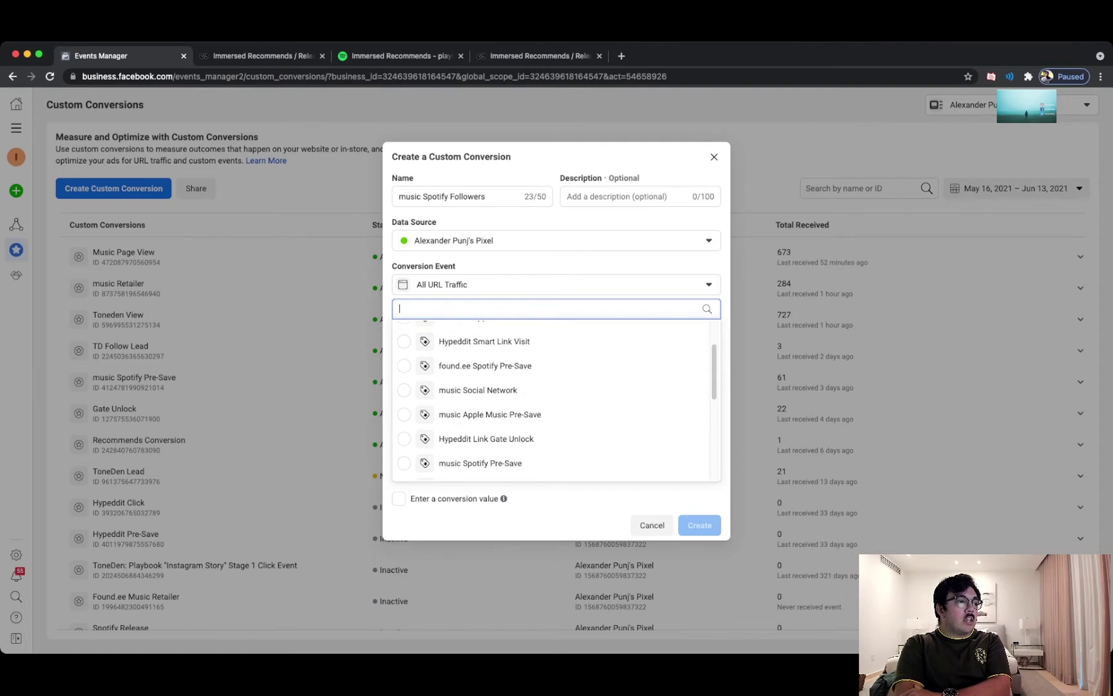
scroll(554, 418, down, 3)
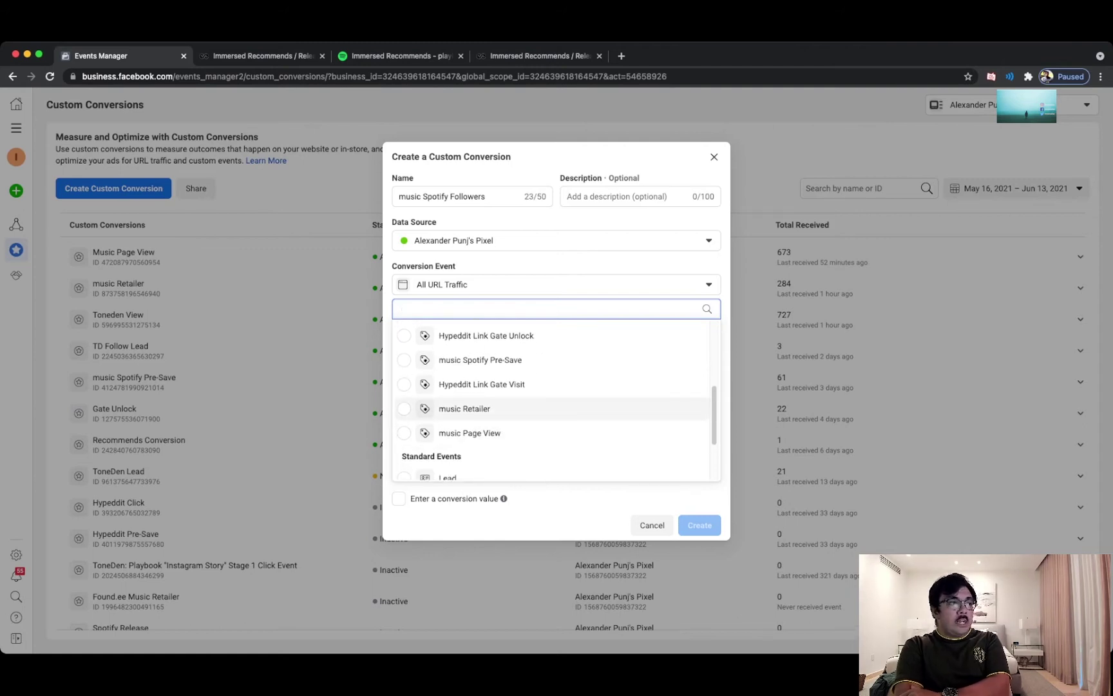
click(490, 408)
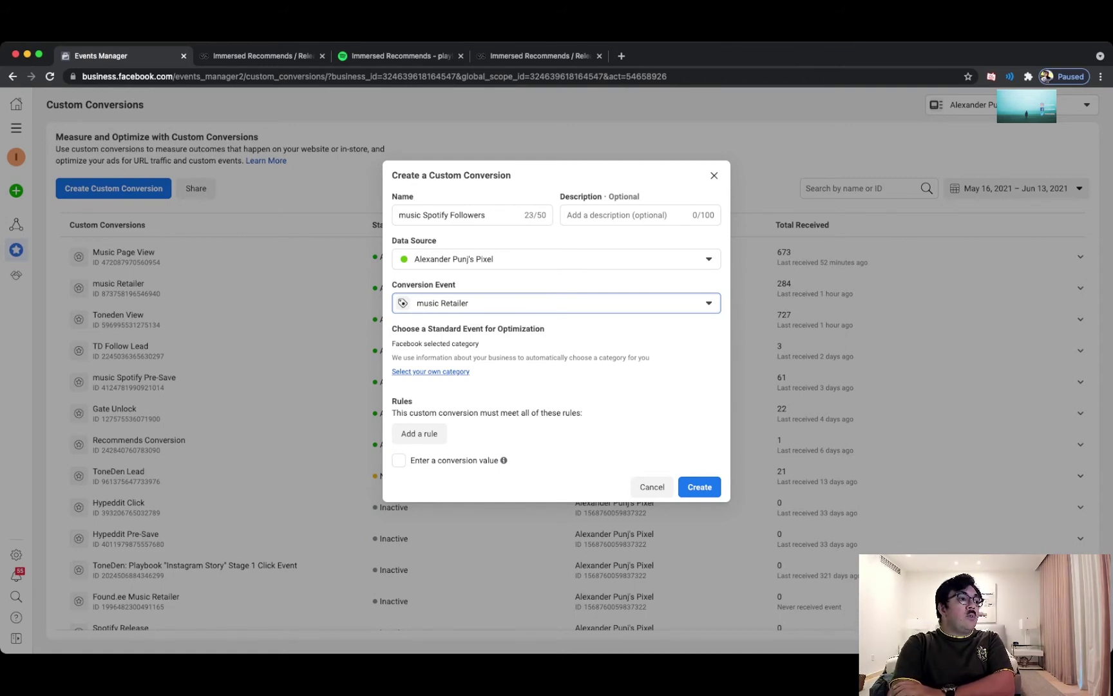
Step: Add a rule to the custom conversion that filters on the event parameter retailer_name
click(418, 433)
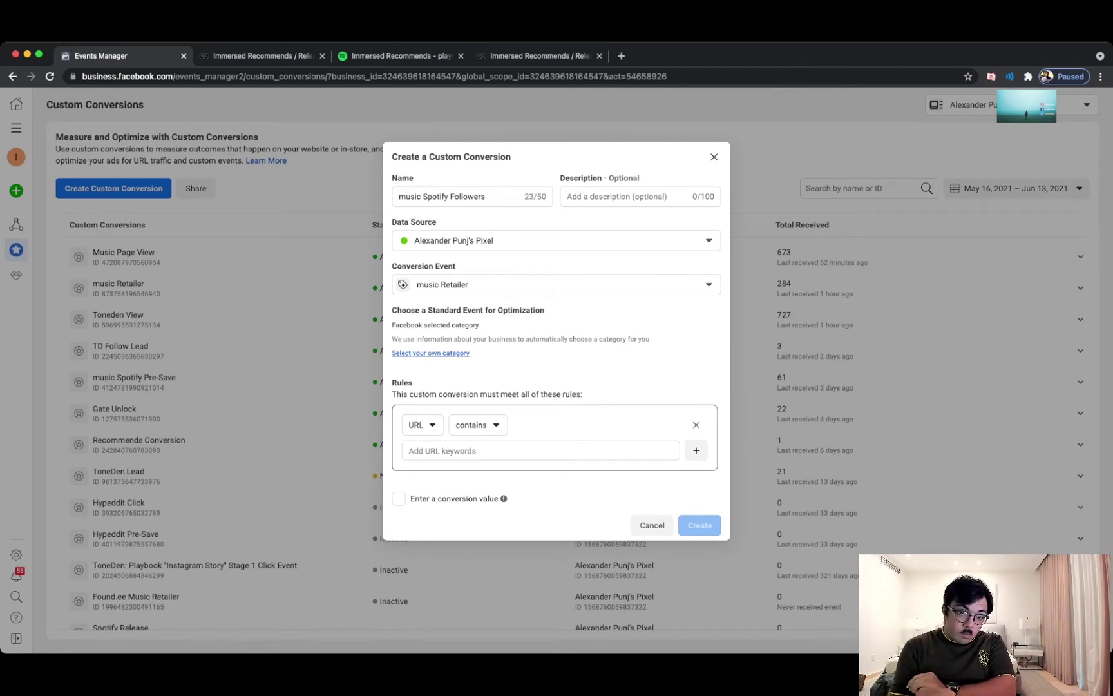
click(423, 424)
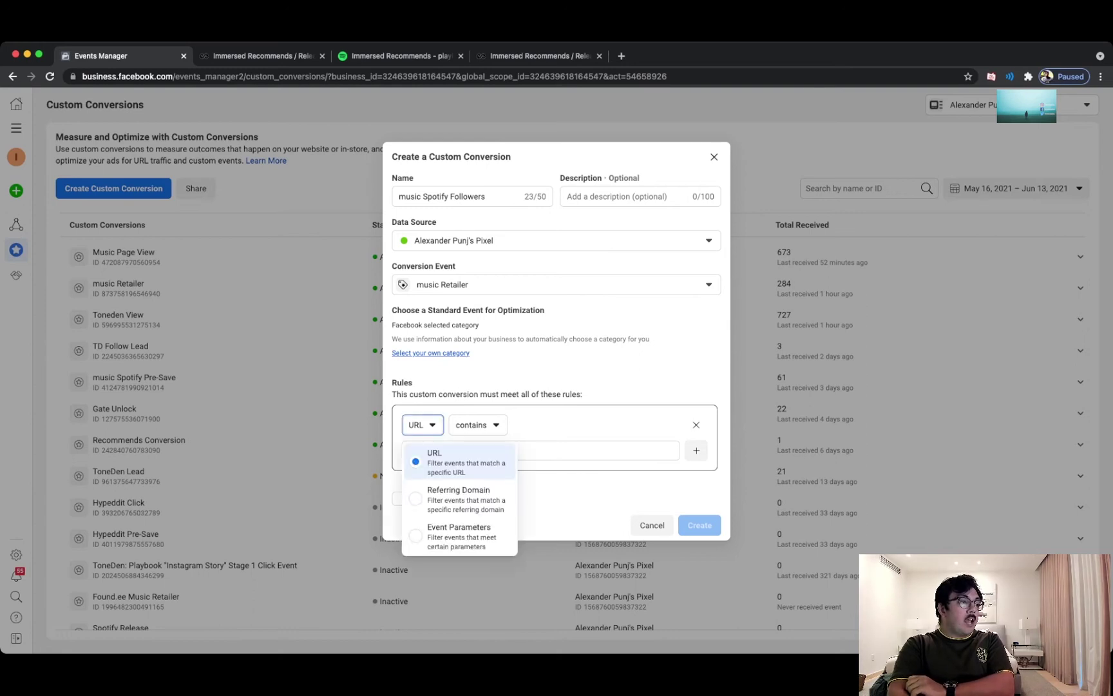
click(459, 535)
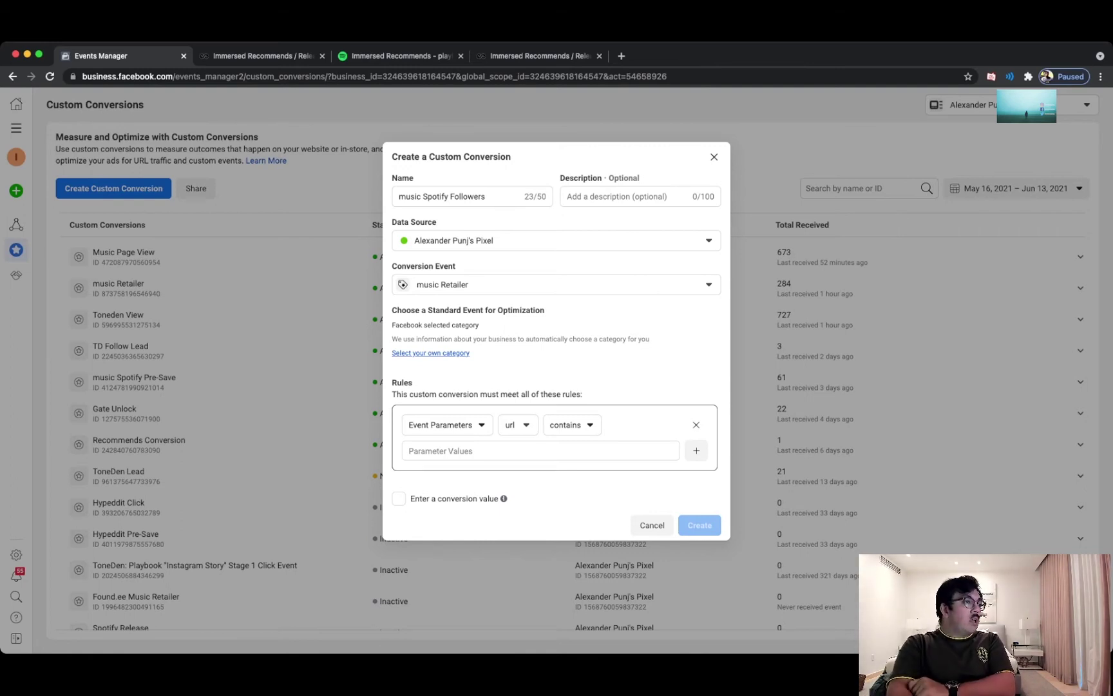
click(518, 425)
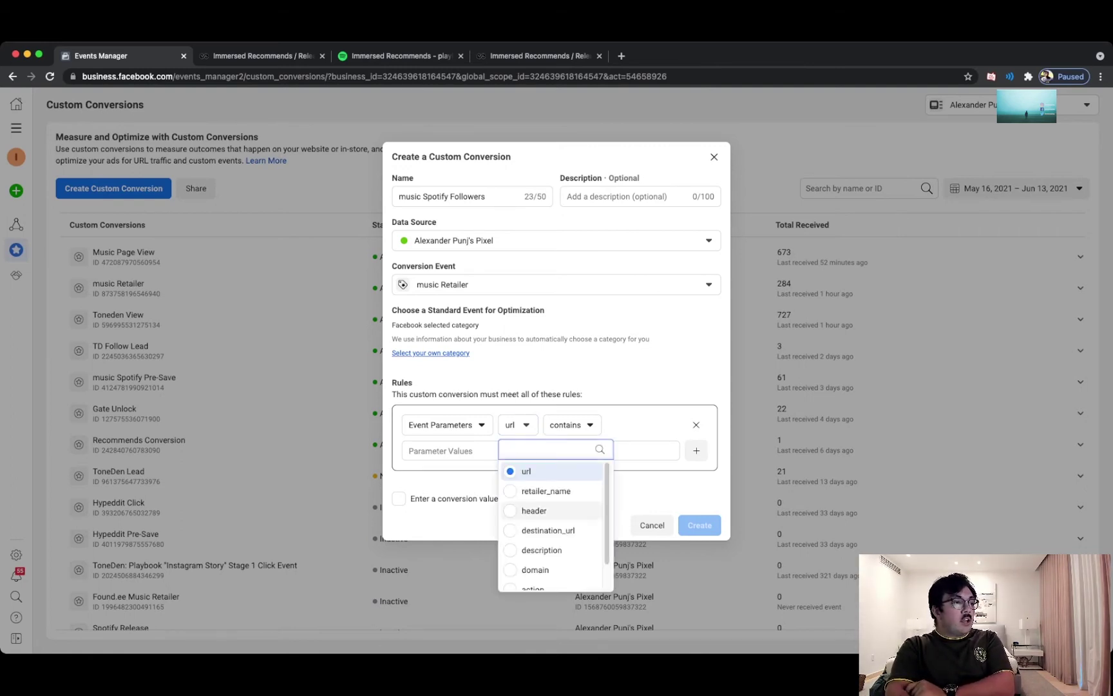
scroll(552, 505, down, 1)
click(546, 480)
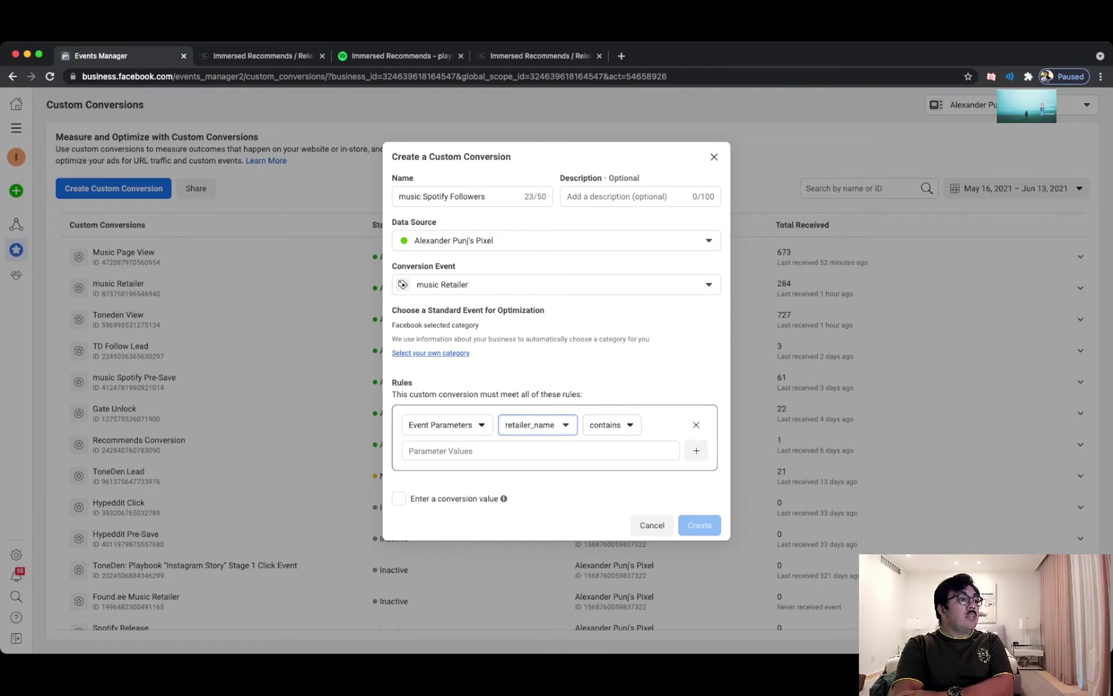
Step: Enter "spotify" as the value the retailer_name rule must contain, and create the custom conversion
click(540, 450)
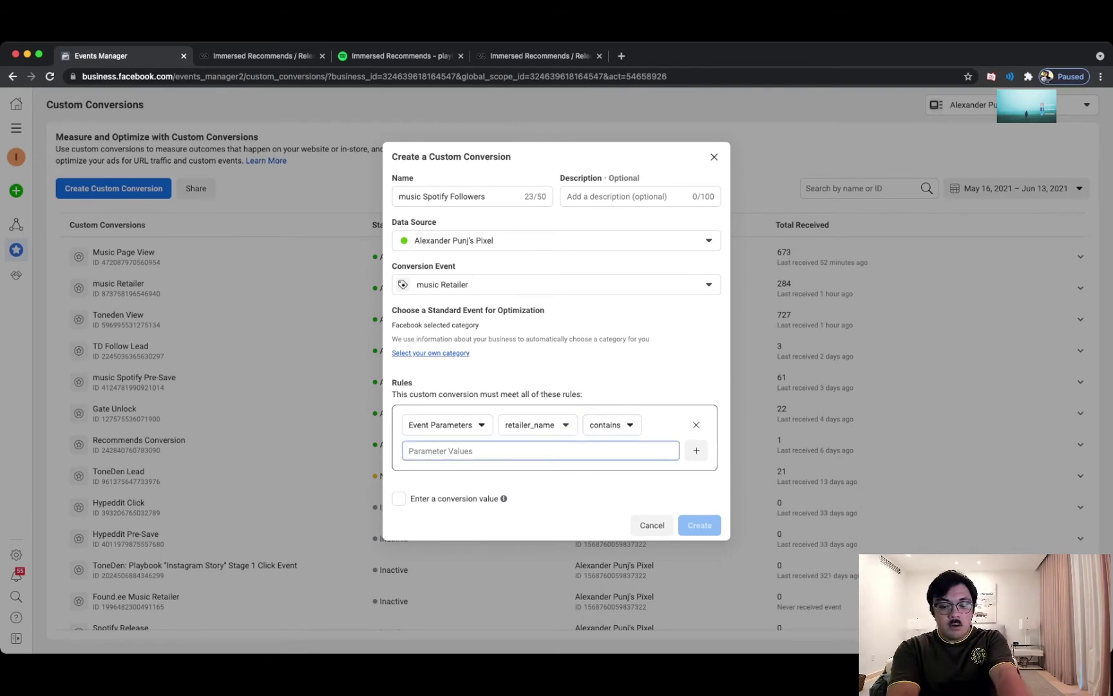
text(spo)
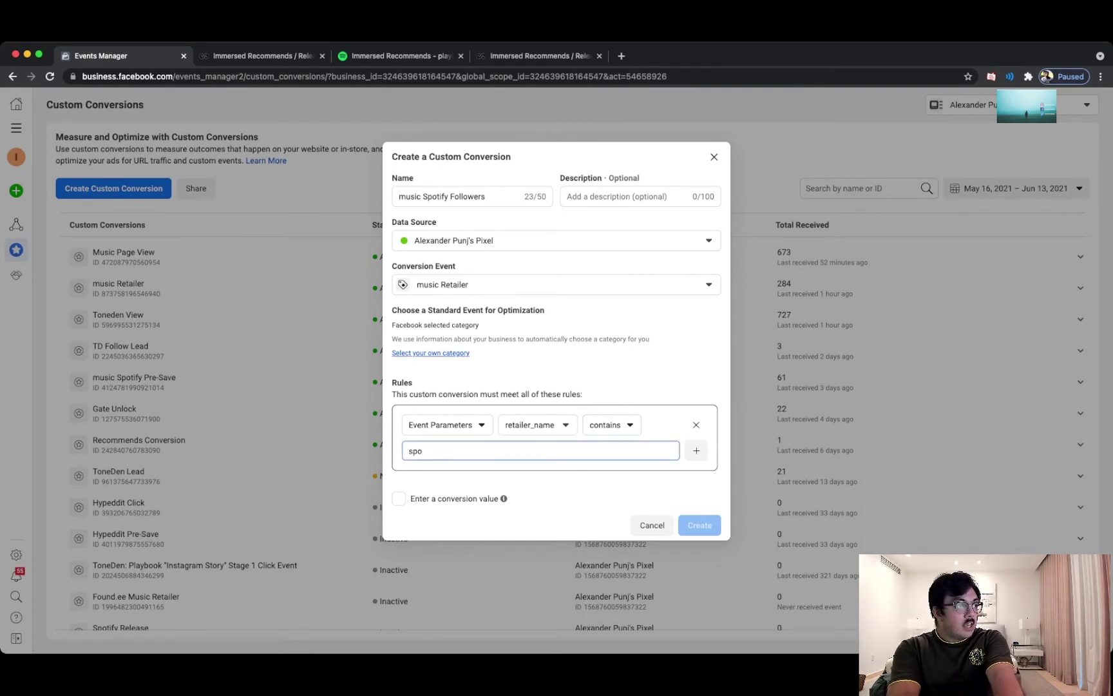
text(tify)
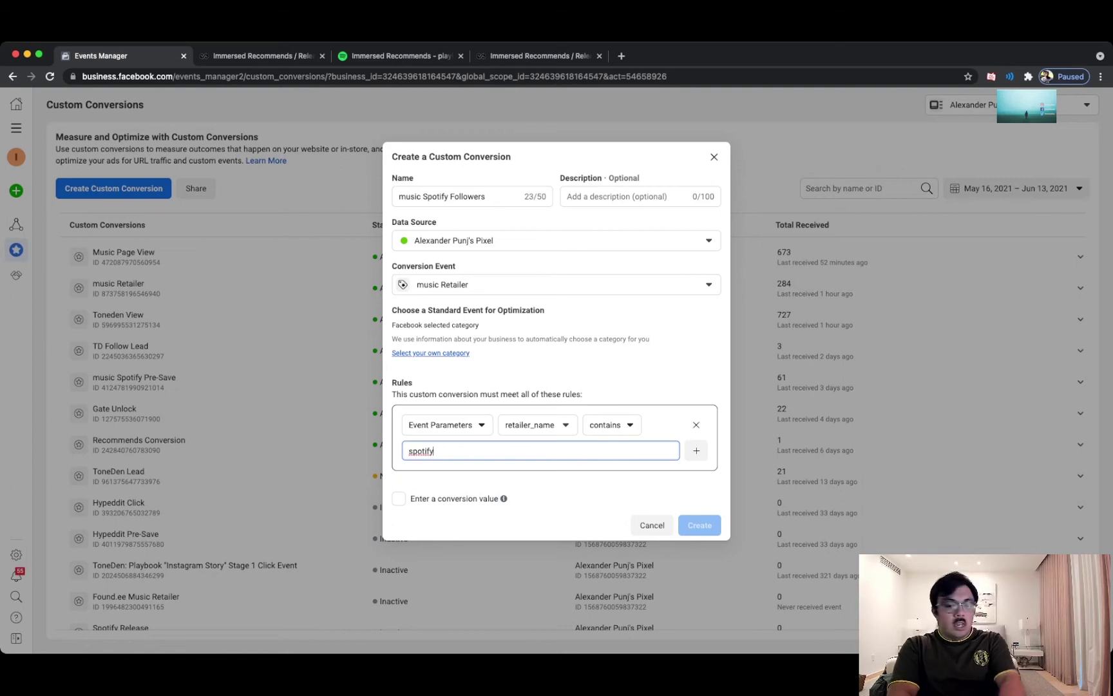
key(Return)
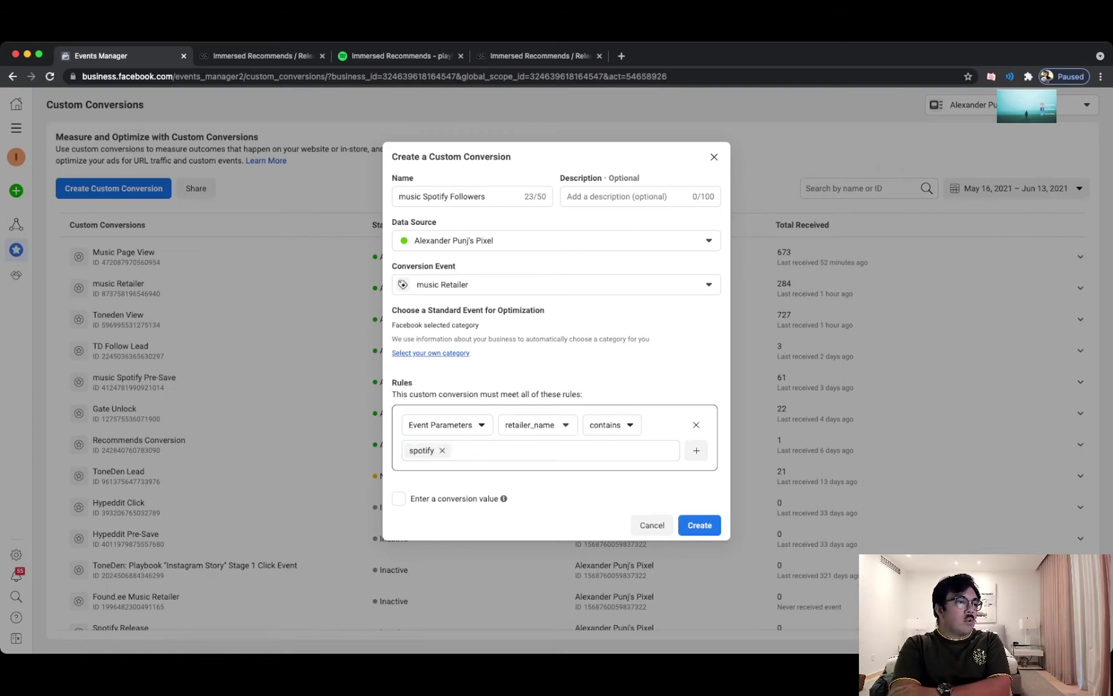
click(699, 525)
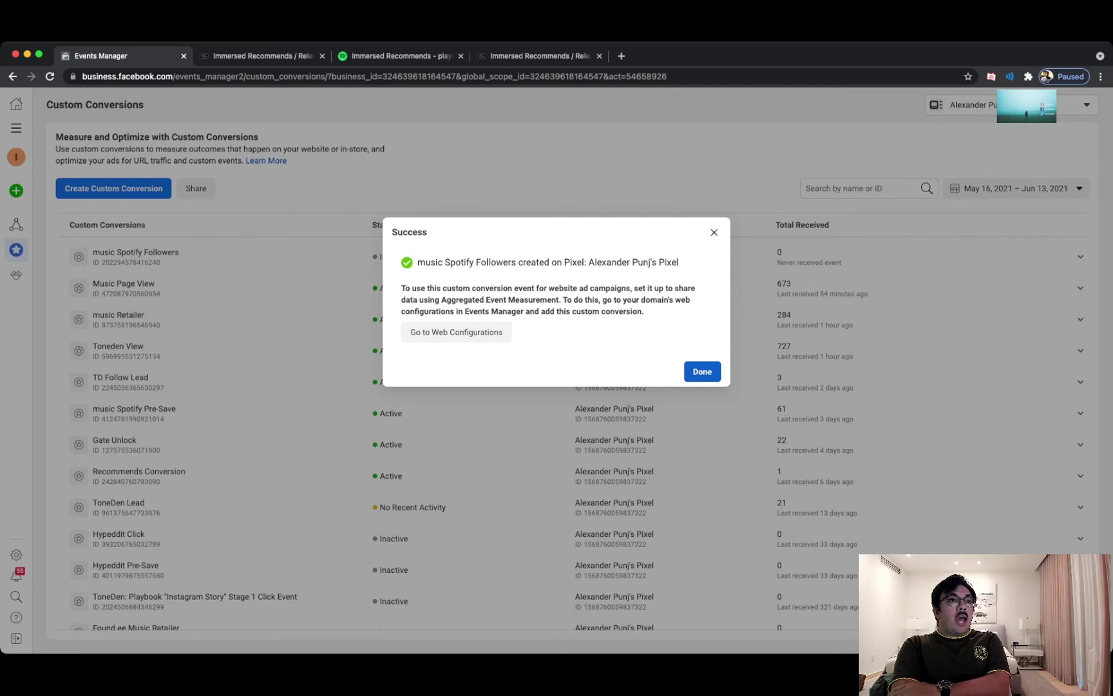
click(702, 371)
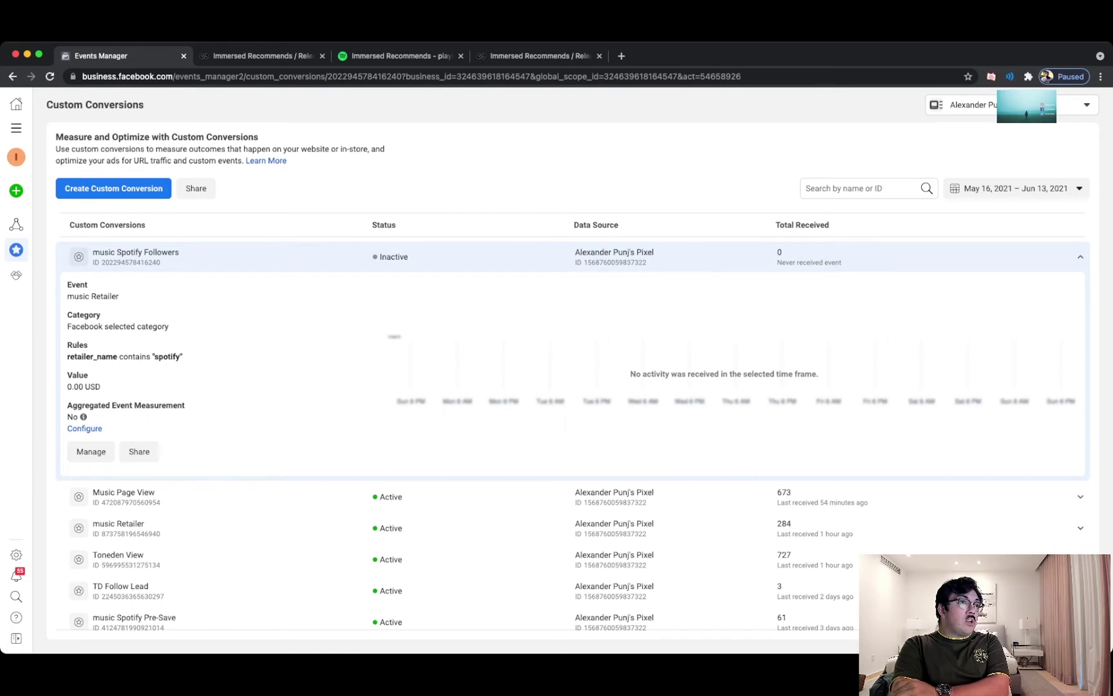
Step: Open the web event configuration of immersedrecordings.com for editing, view the event choices for the music Spotify Pre-Save slot, and leave without changes
click(84, 429)
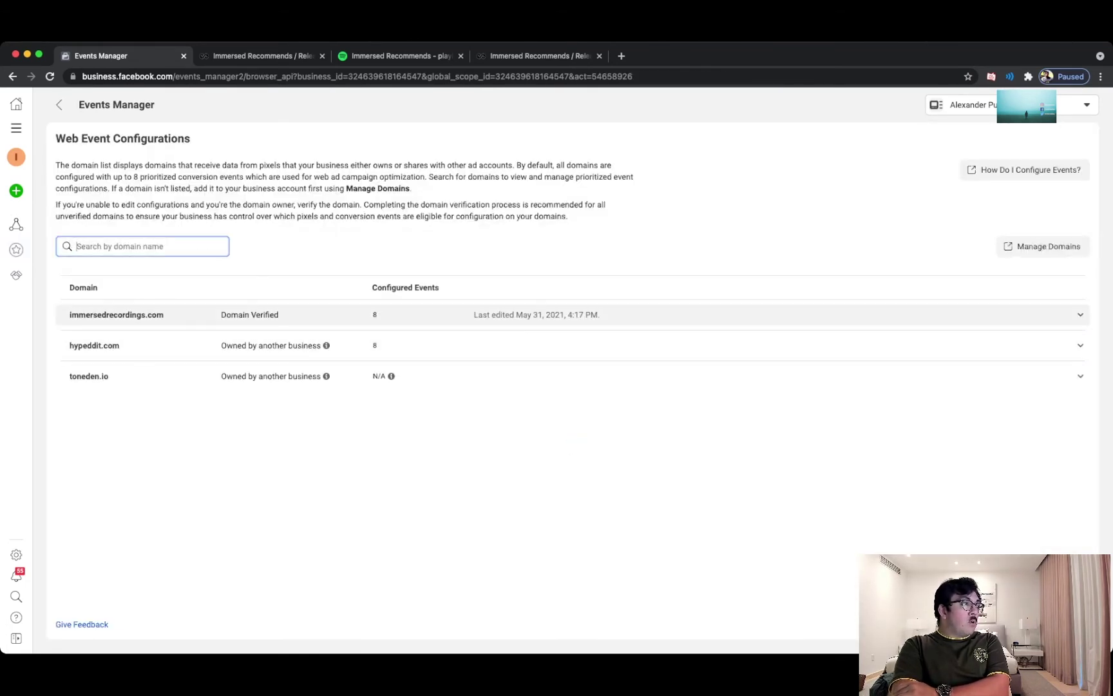
click(572, 315)
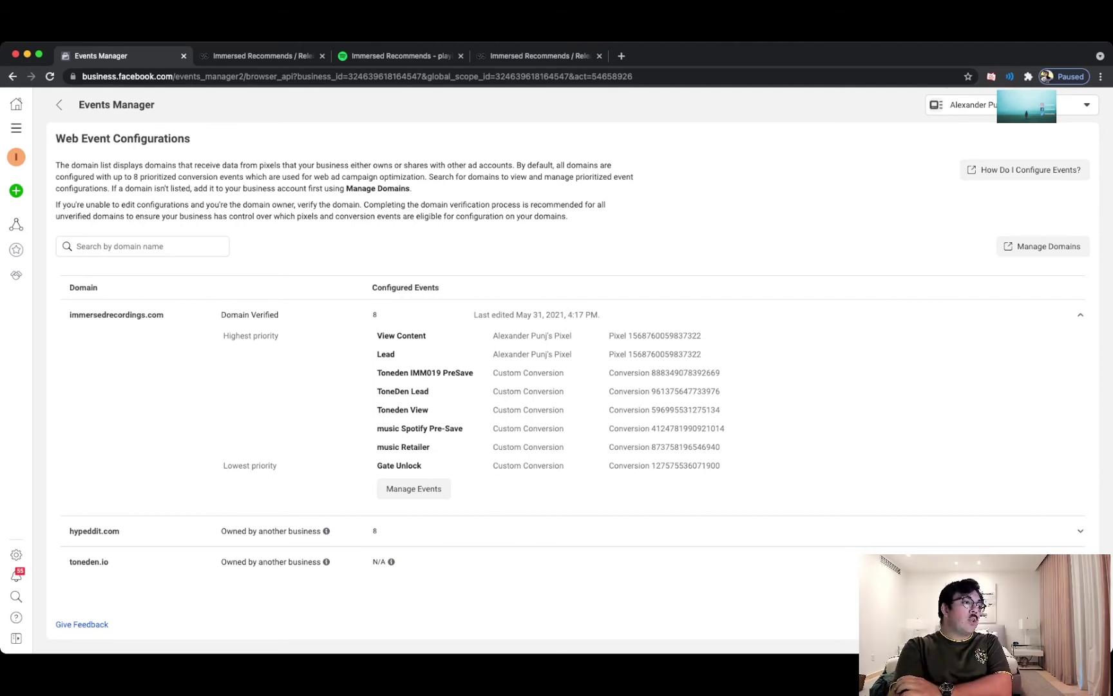
click(414, 488)
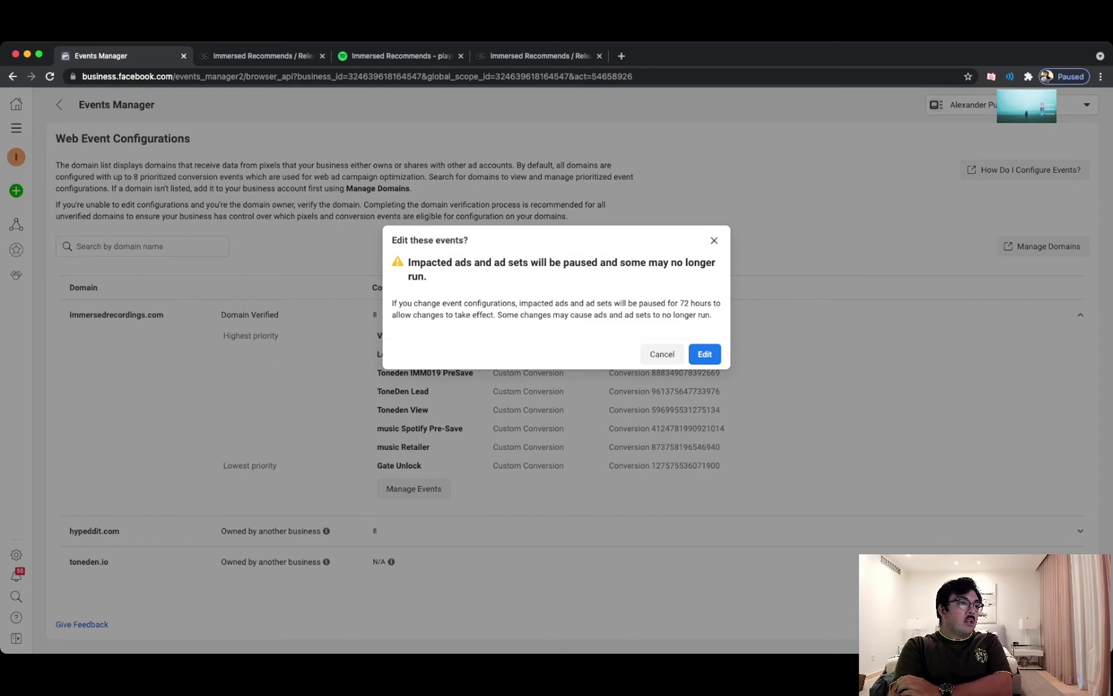
click(704, 354)
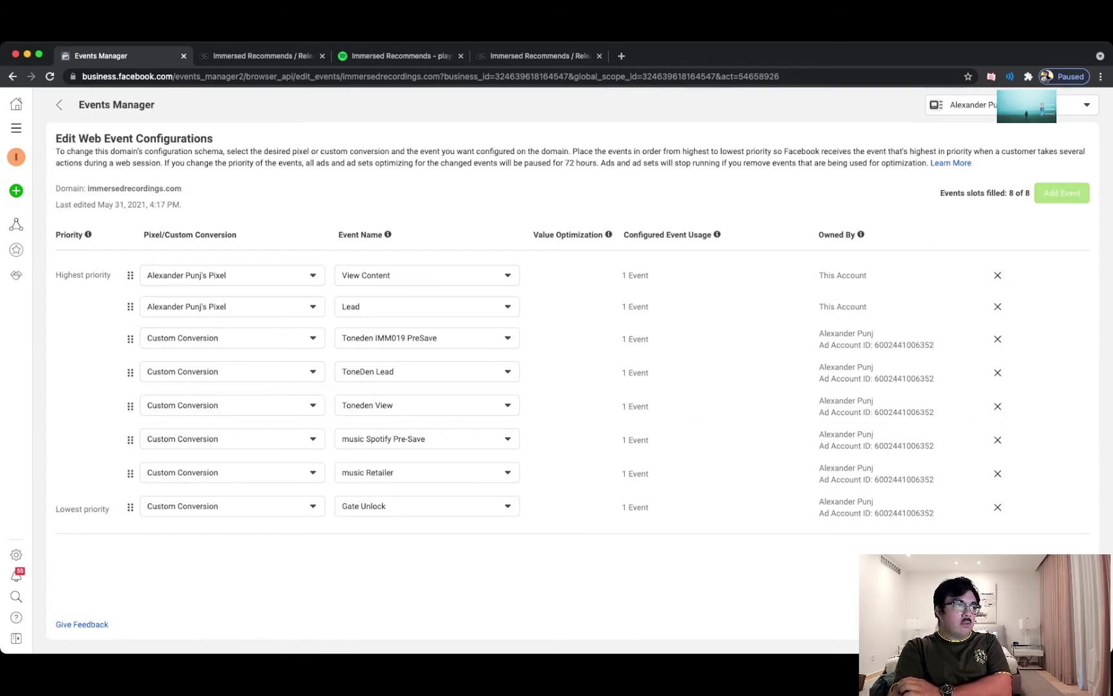
click(425, 438)
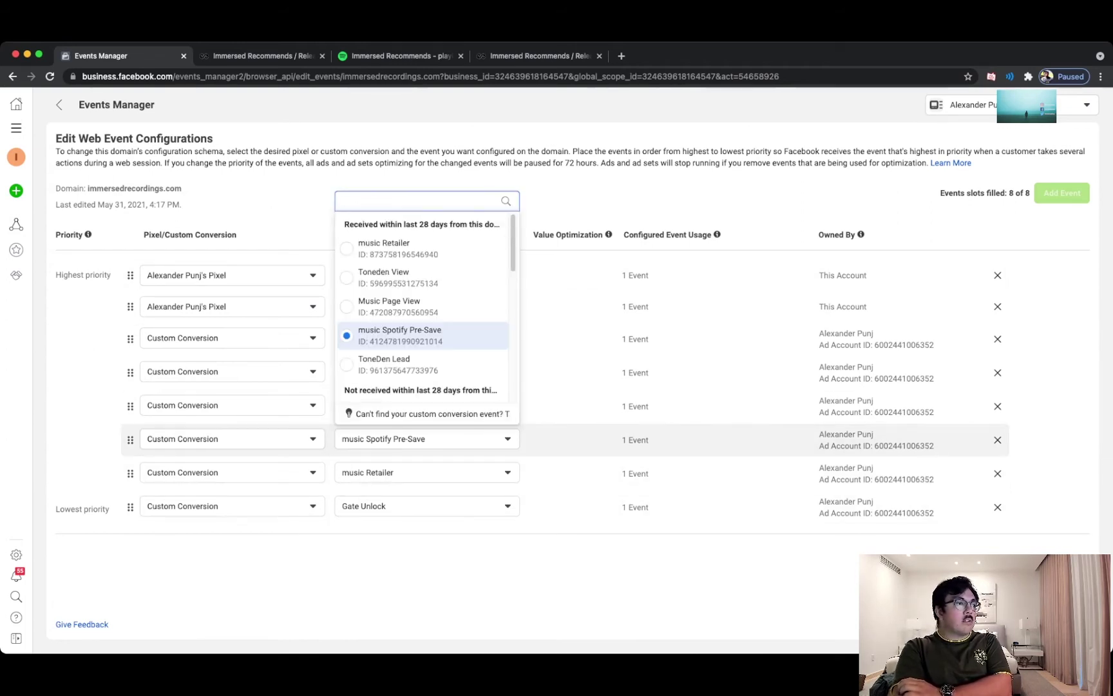
click(425, 439)
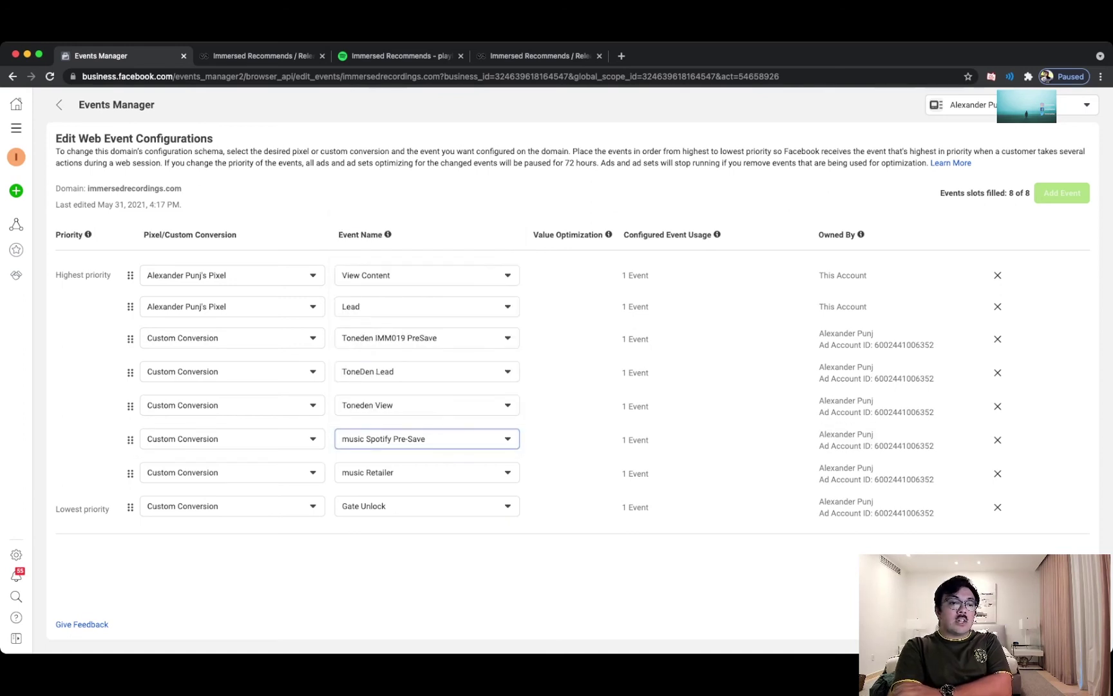
click(60, 105)
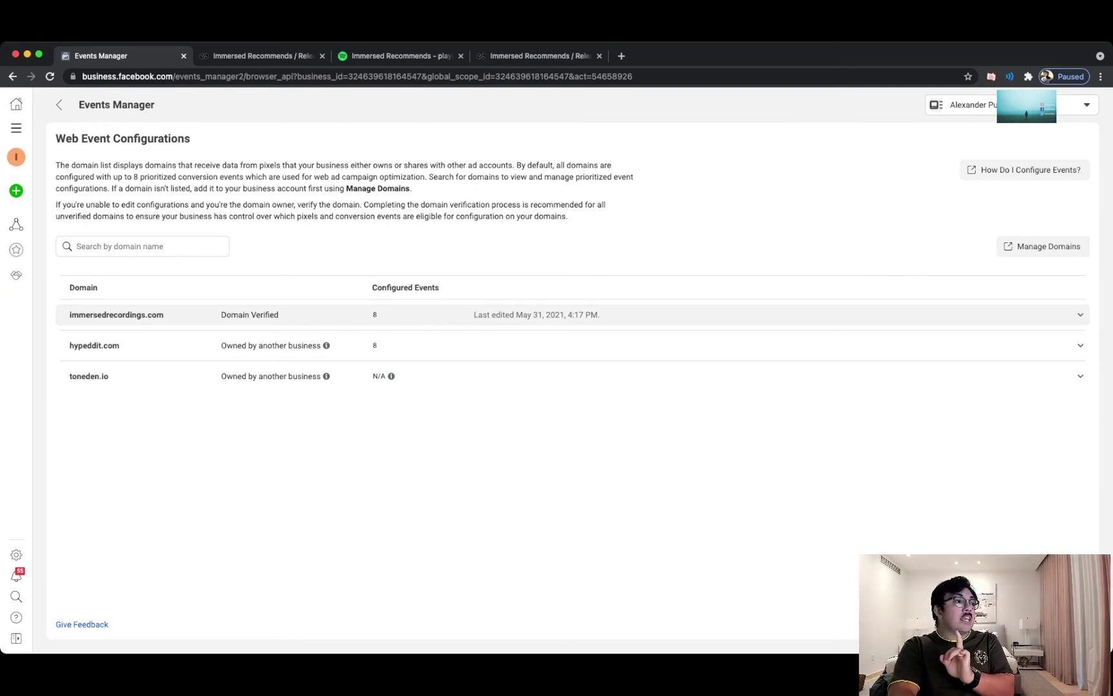
Step: Review the prioritized events configured for immersedrecordings.com and back out of editing them
click(572, 314)
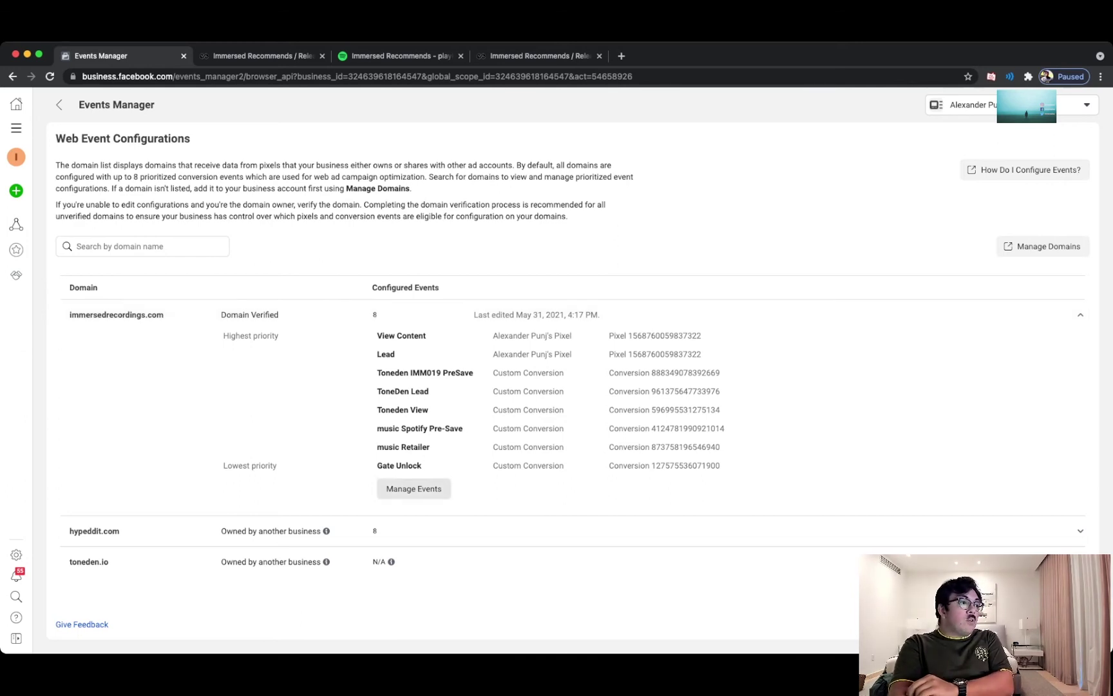
click(413, 488)
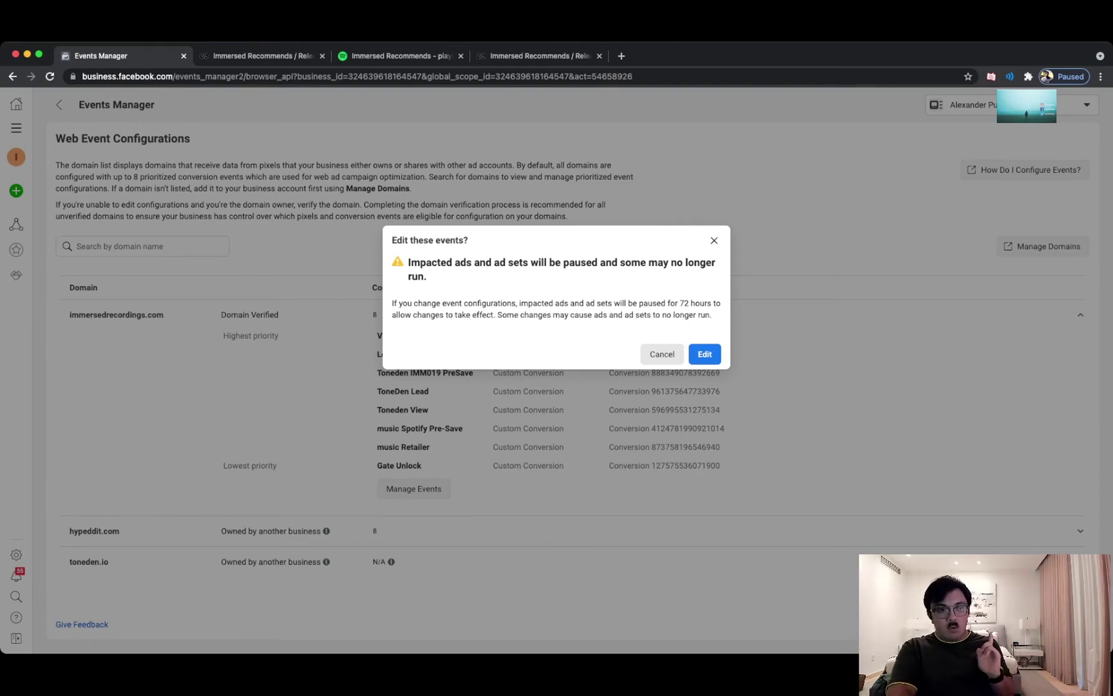
click(662, 354)
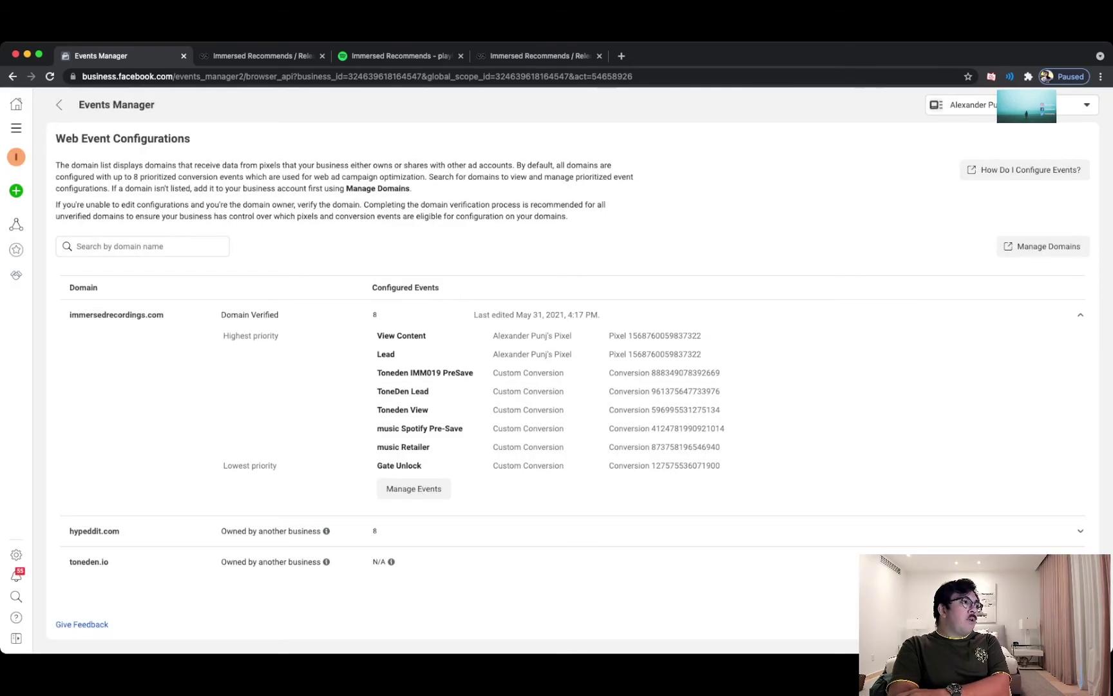
Step: Switch to the Audiences page in Ads Manager and start a new saved audience
click(64, 247)
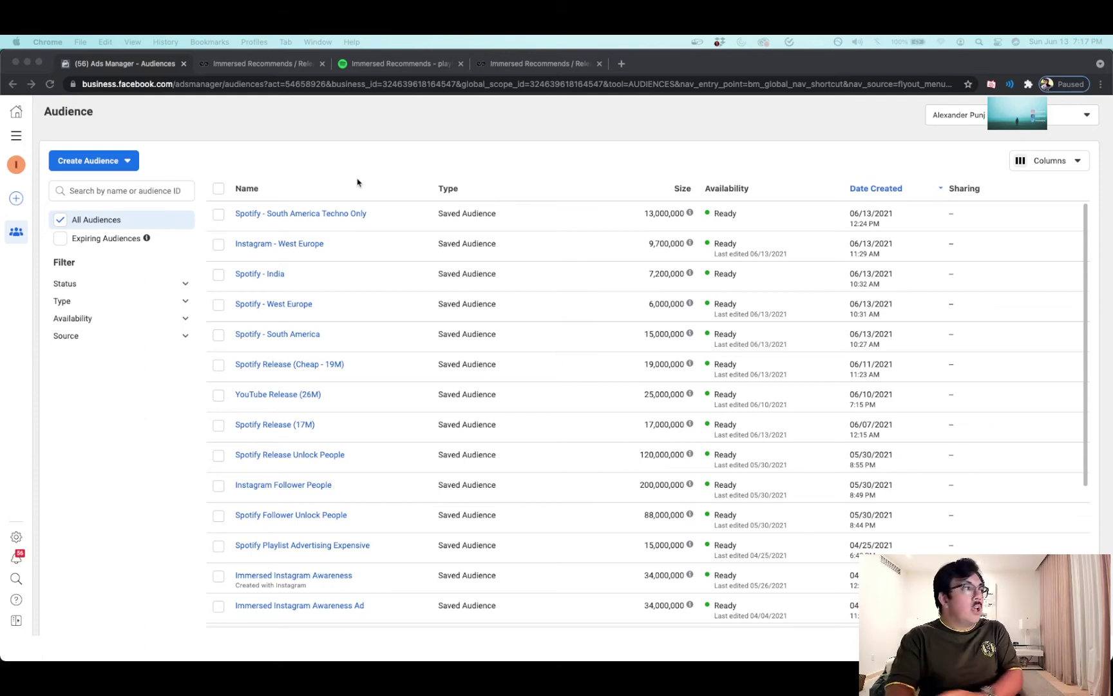
click(118, 167)
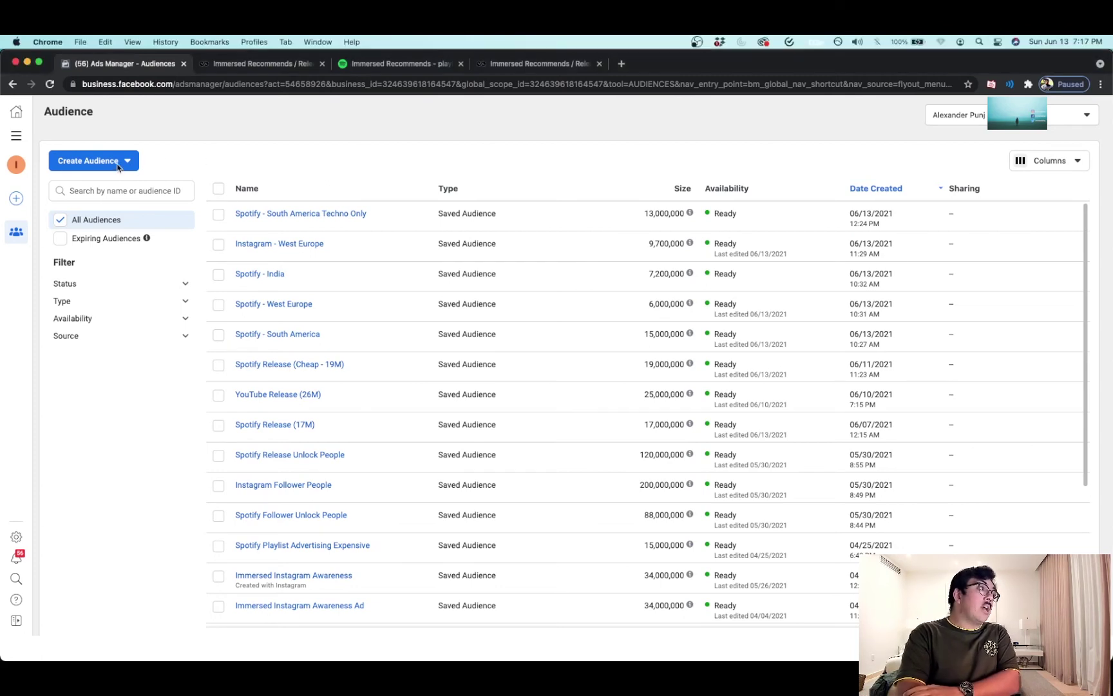
click(118, 166)
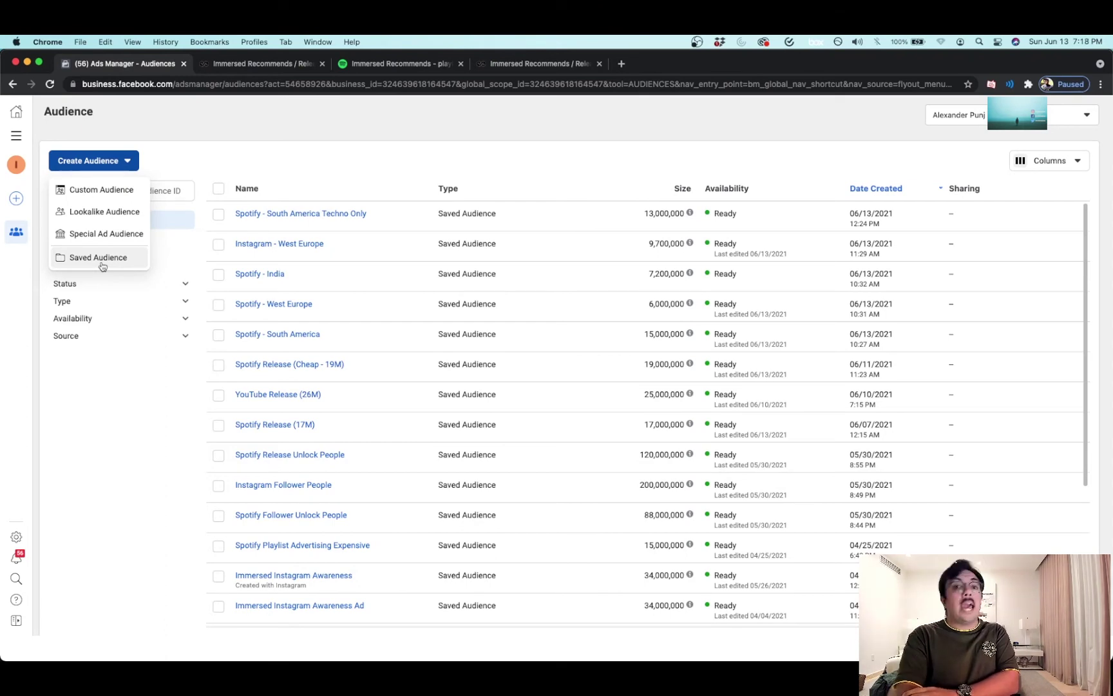
click(102, 265)
scroll(308, 332, down, 2)
scroll(308, 331, up, 3)
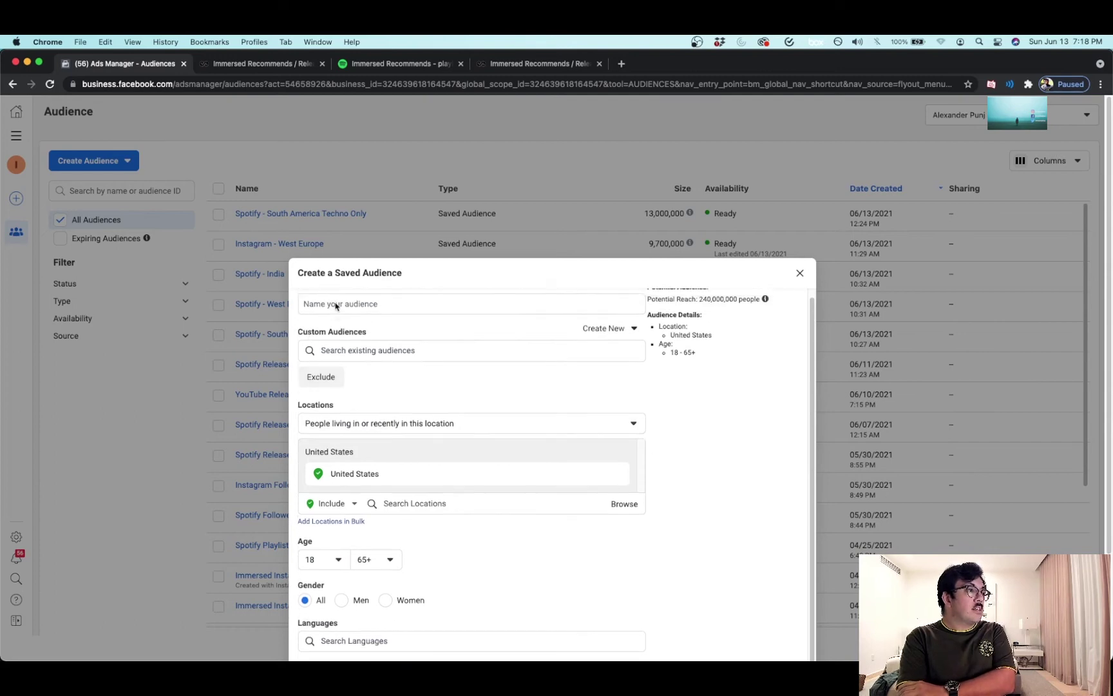
Step: Name the new saved audience "Spotify Followers Expensive"
click(334, 313)
text(Spot)
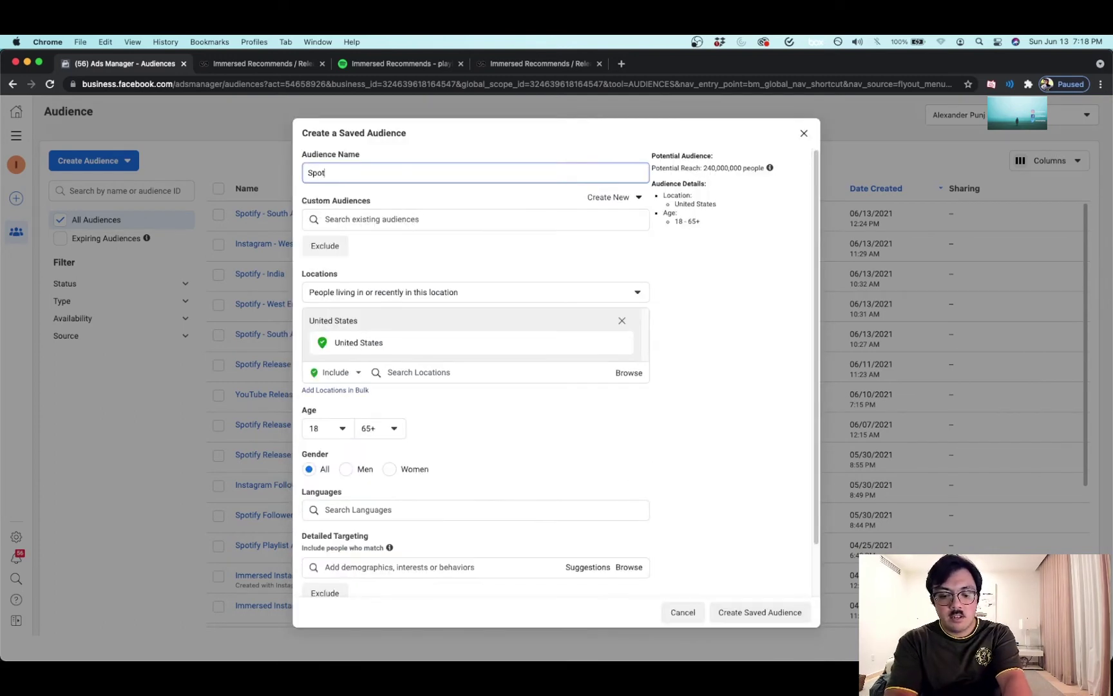
text(ify Follow)
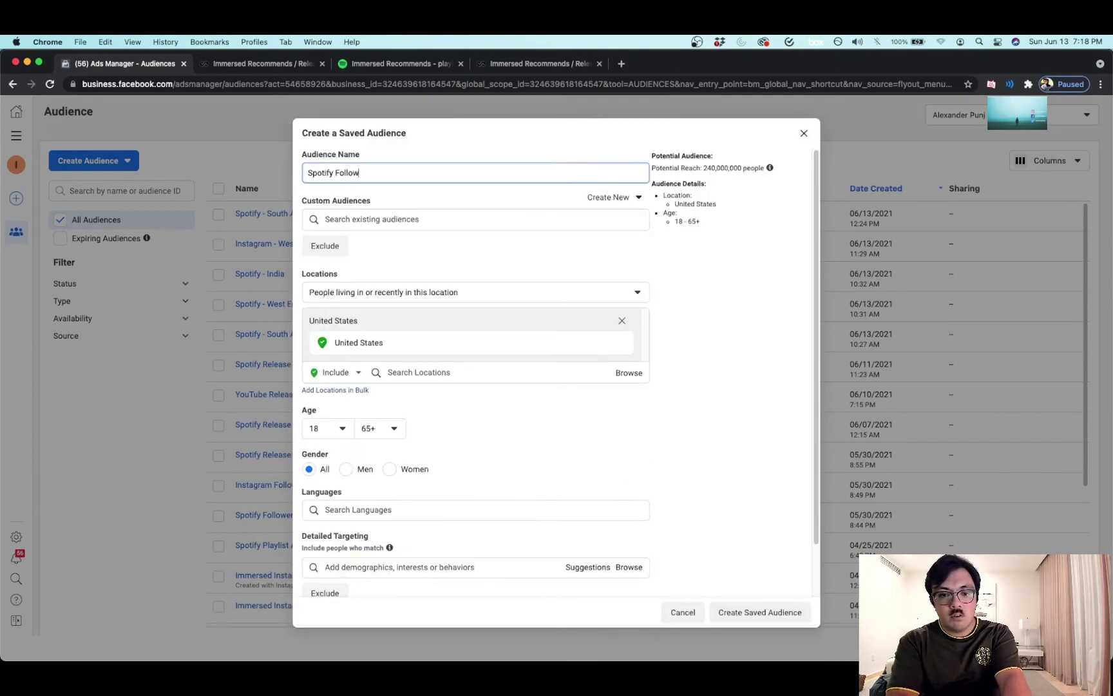
text(ers Expensivew)
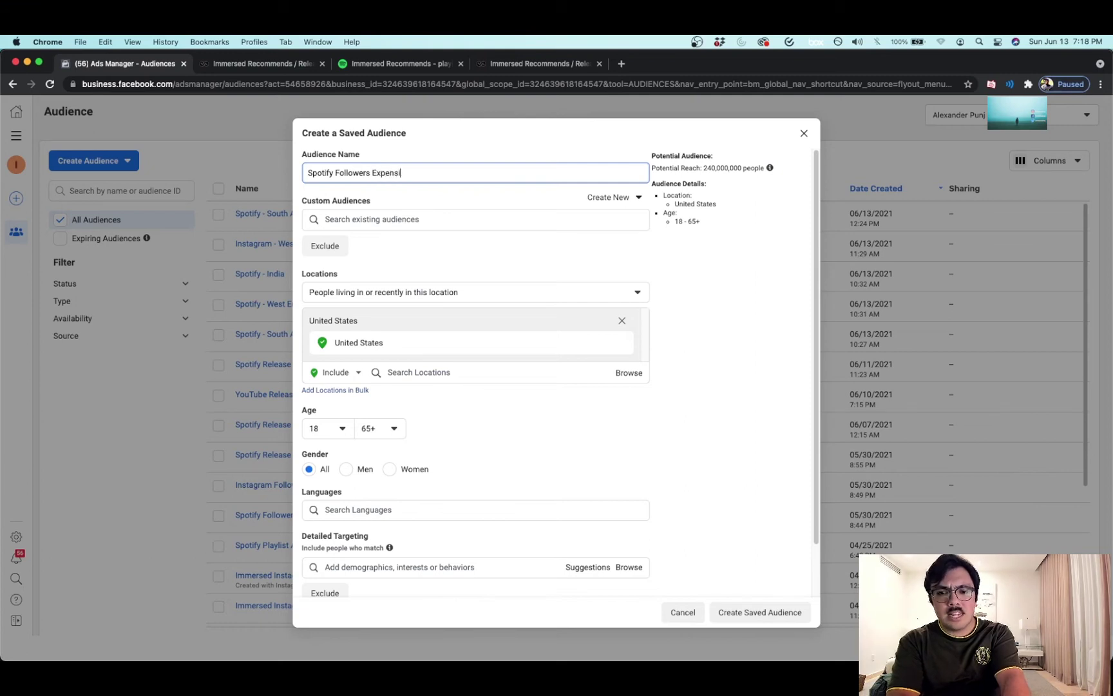
key(BackSpace)
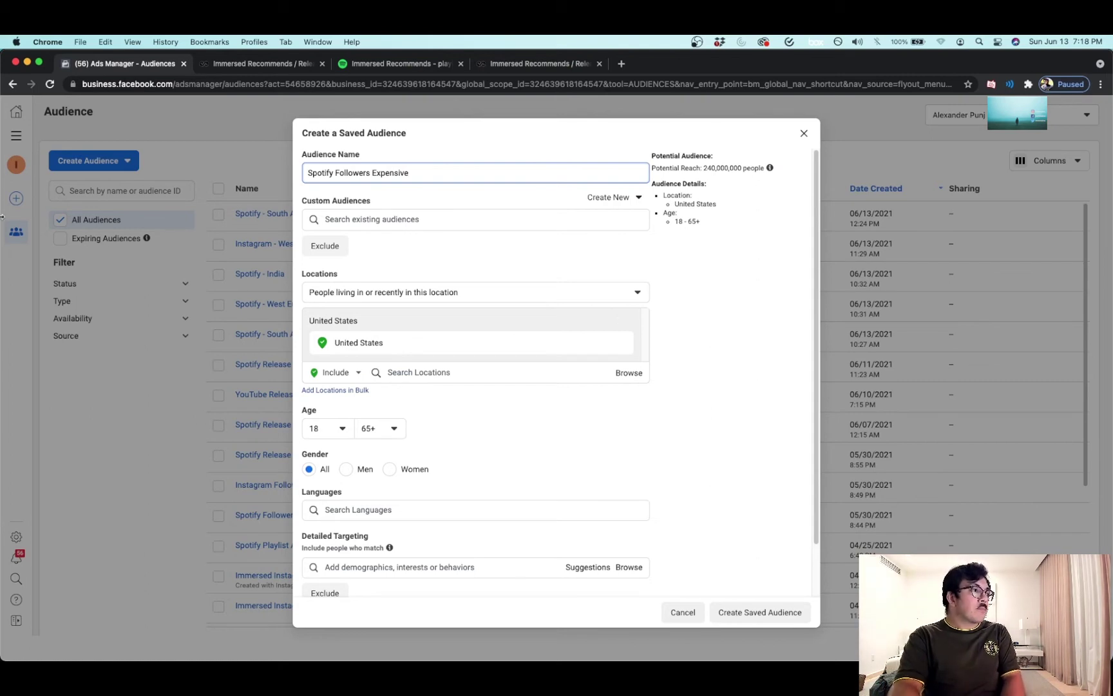
Step: Add France and United Kingdom to the saved audience's included locations
click(413, 372)
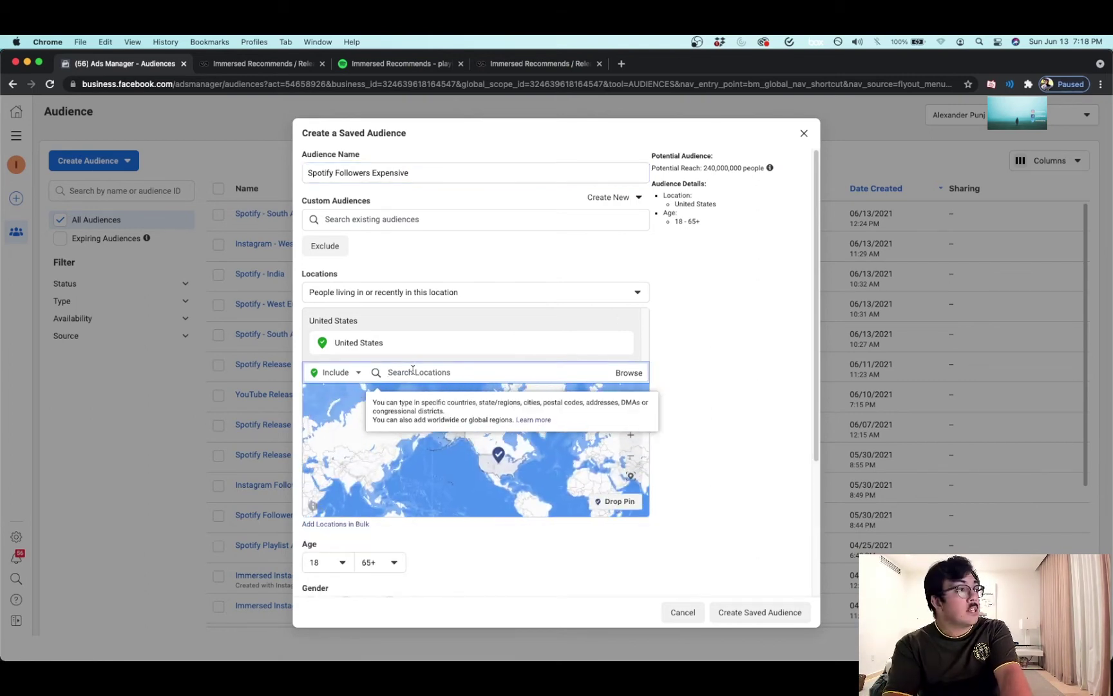
text(france)
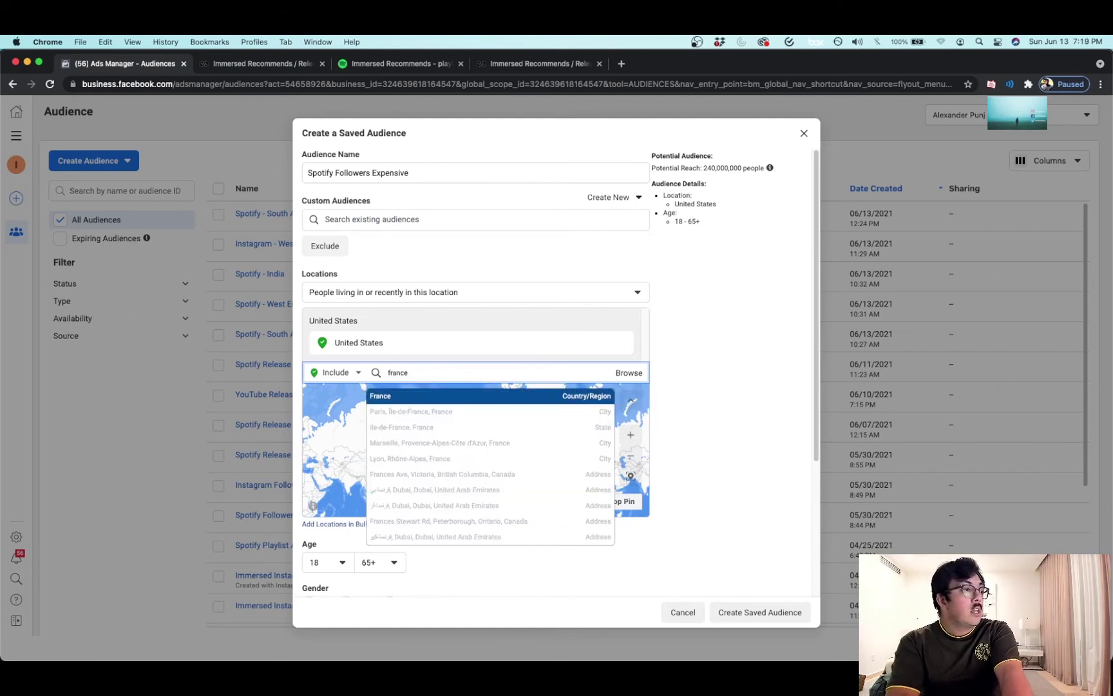
key(Return)
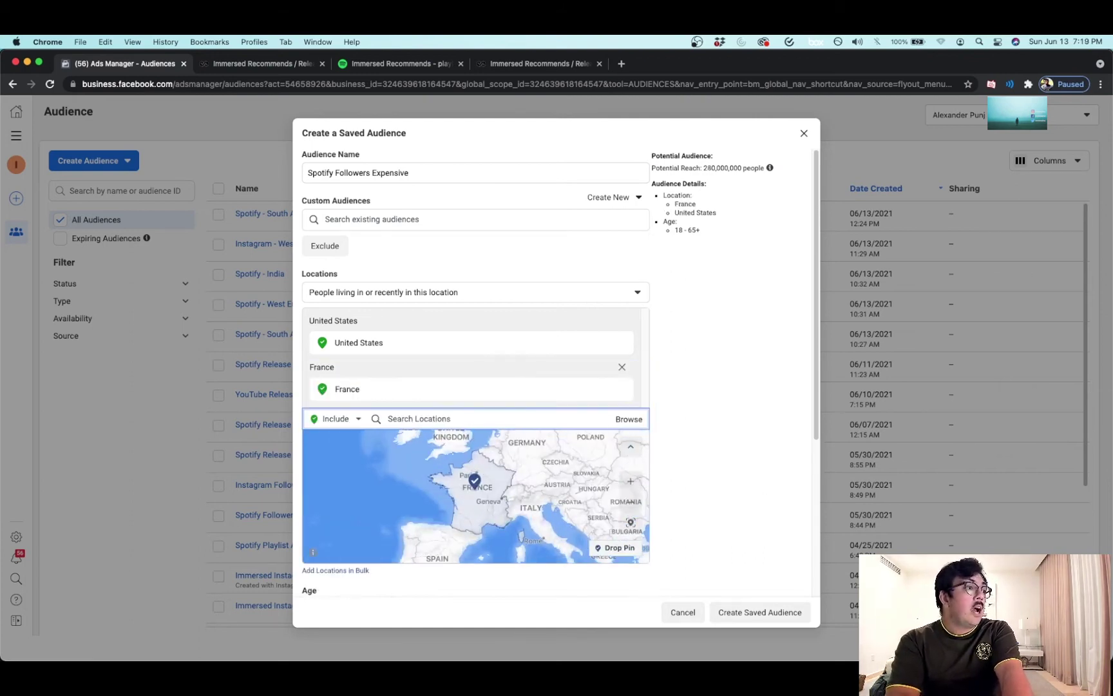
text(united kingdom)
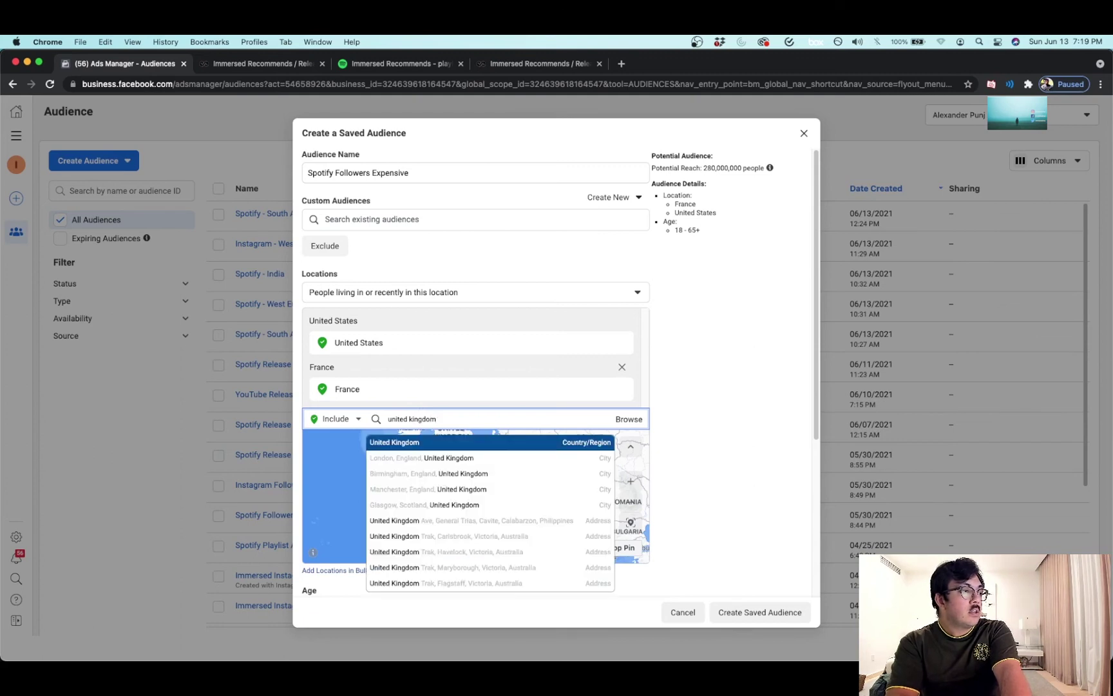
key(Return)
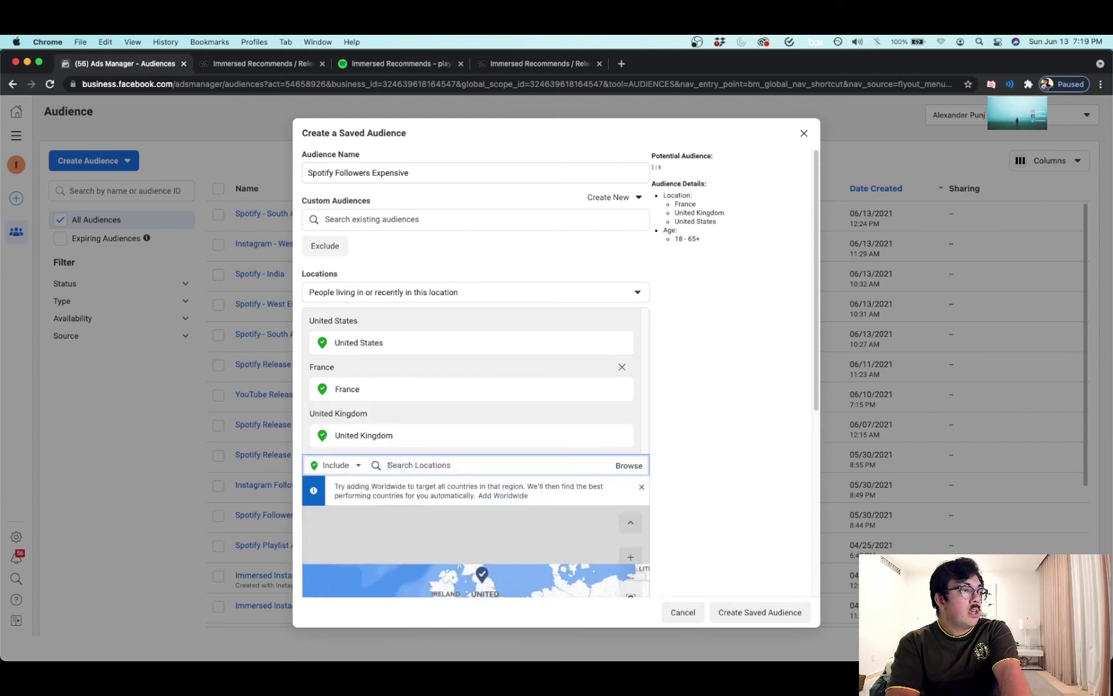
scroll(699, 367, down, 1)
scroll(699, 367, down, 1)
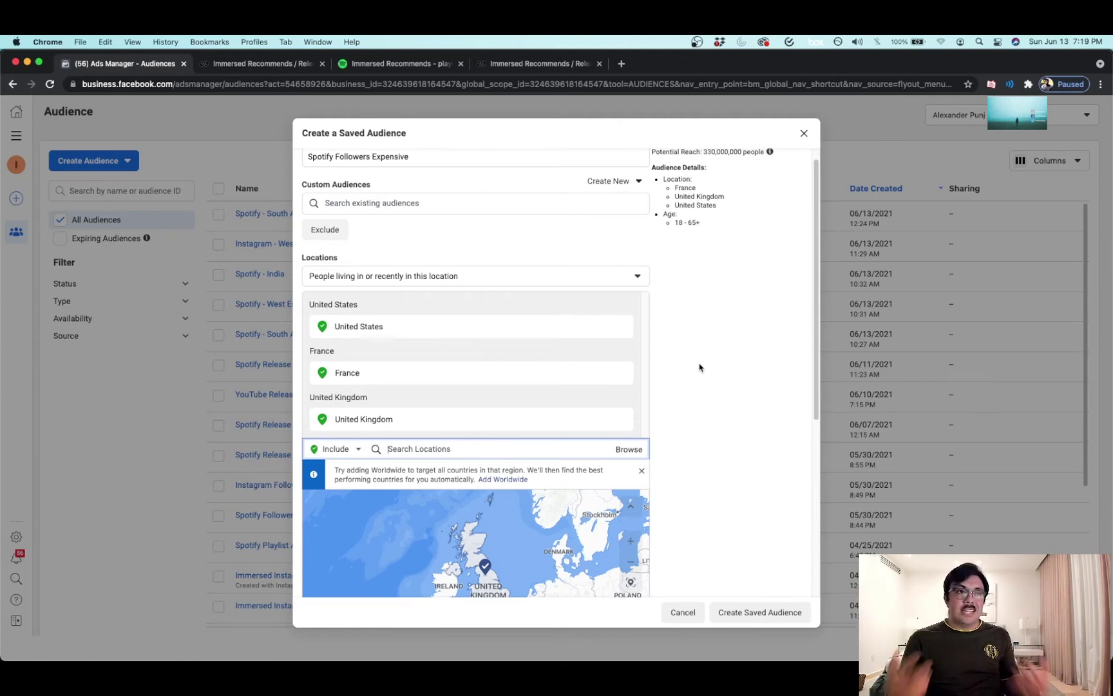
Step: Set the saved audience's maximum age to 55
scroll(699, 367, down, 5)
scroll(700, 367, down, 2)
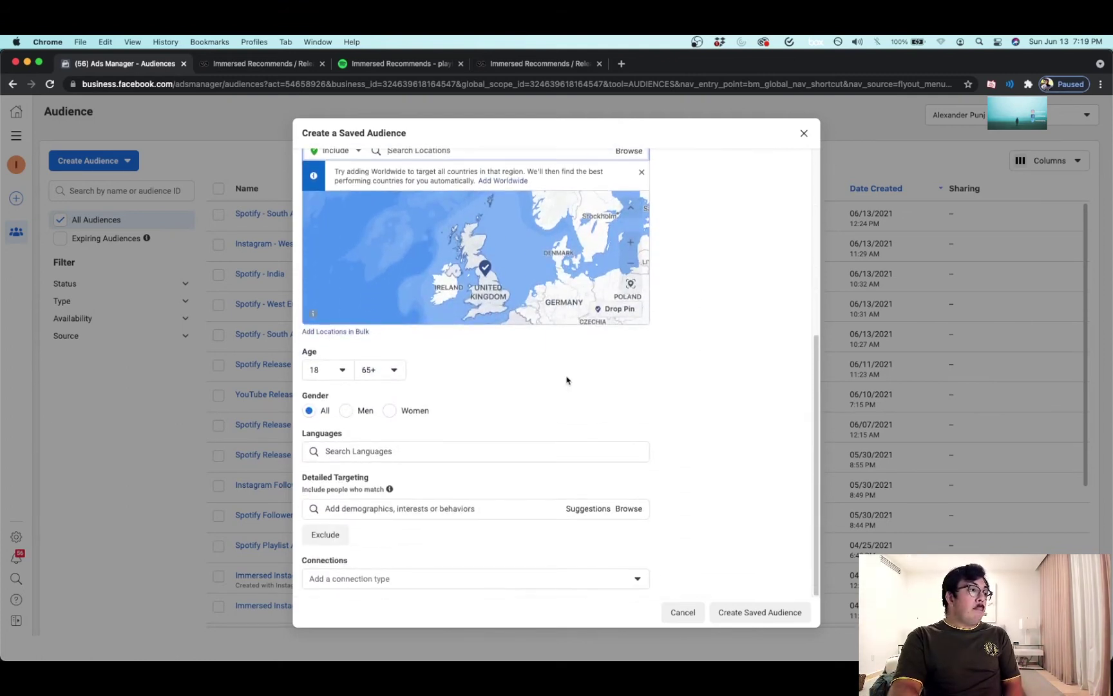
click(392, 379)
scroll(391, 453, up, 3)
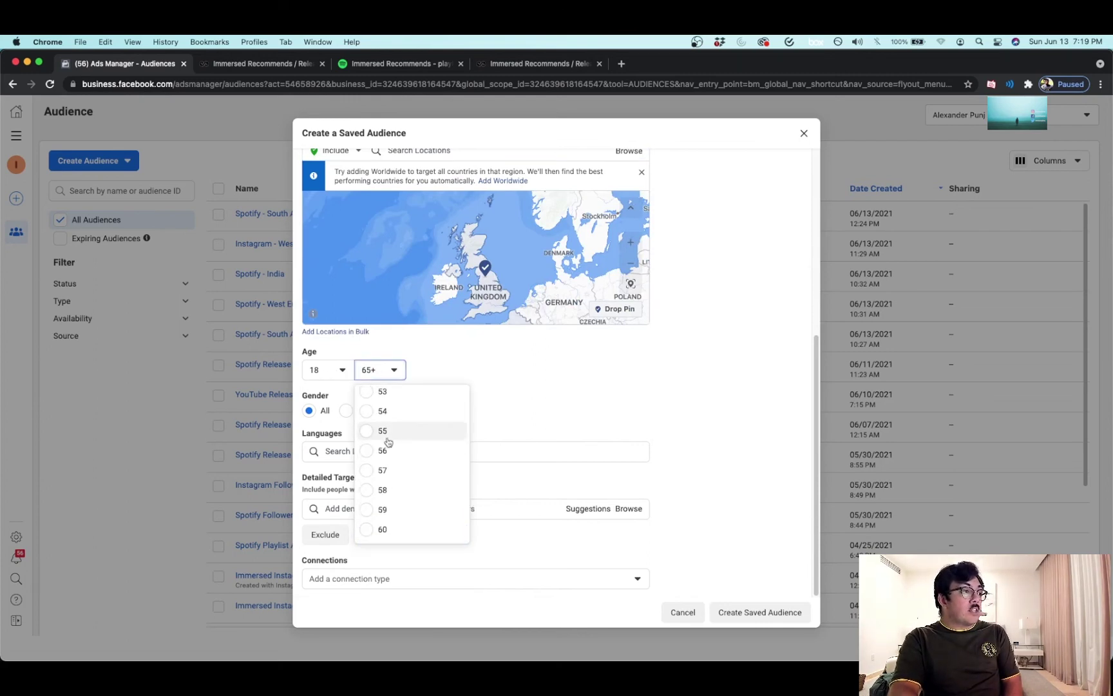
click(386, 432)
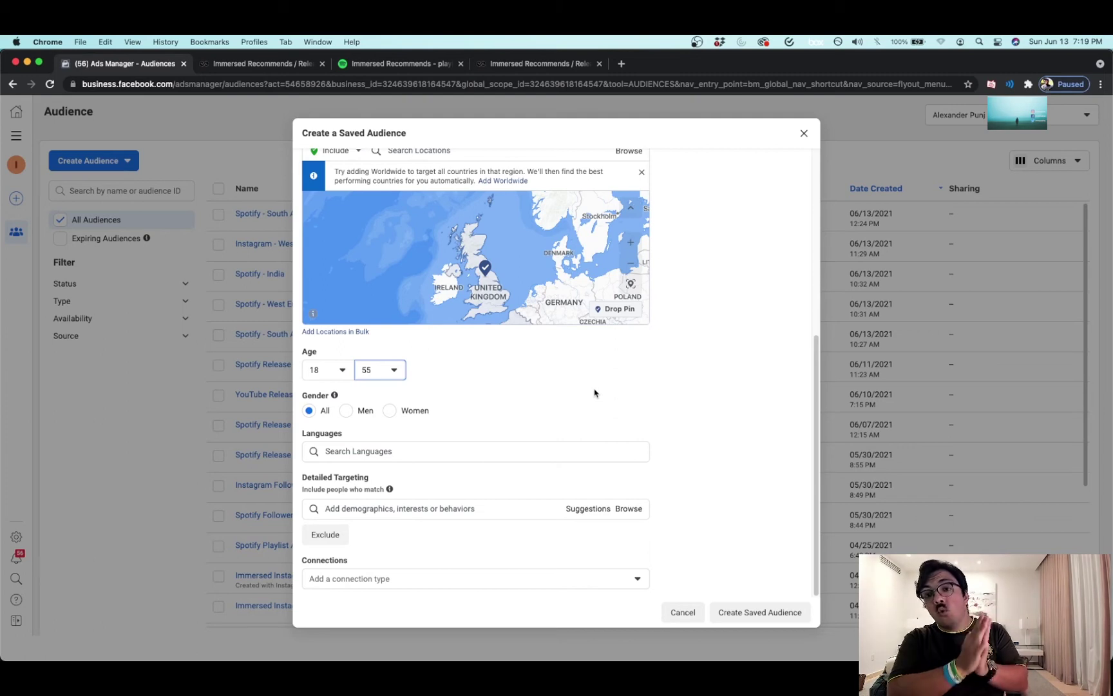
Step: Add the interests RÜFÜS / RÜFÜS DU SOL and Armin van Buuren to the audience's detailed targeting
click(425, 515)
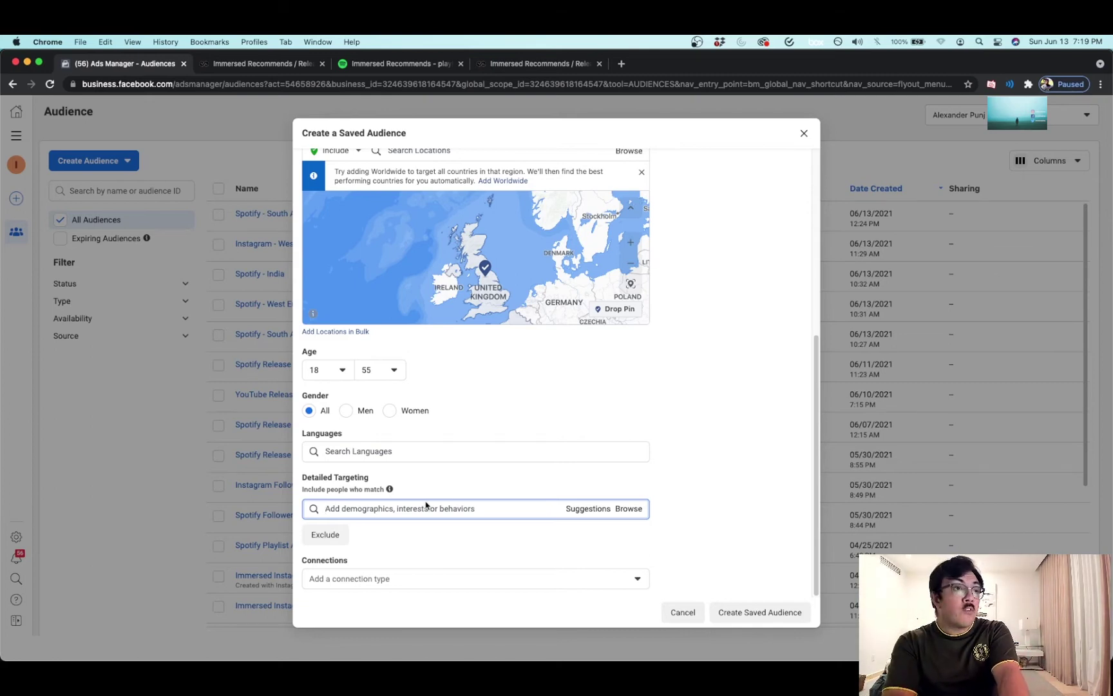
text(rufus)
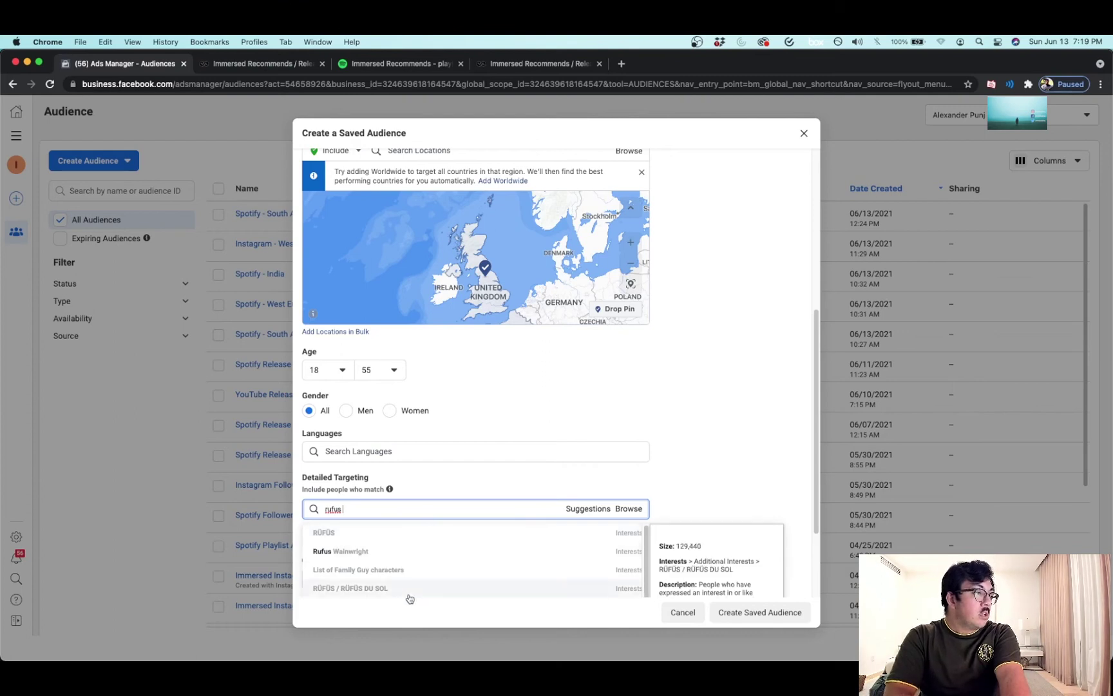
click(410, 594)
click(403, 560)
text(a)
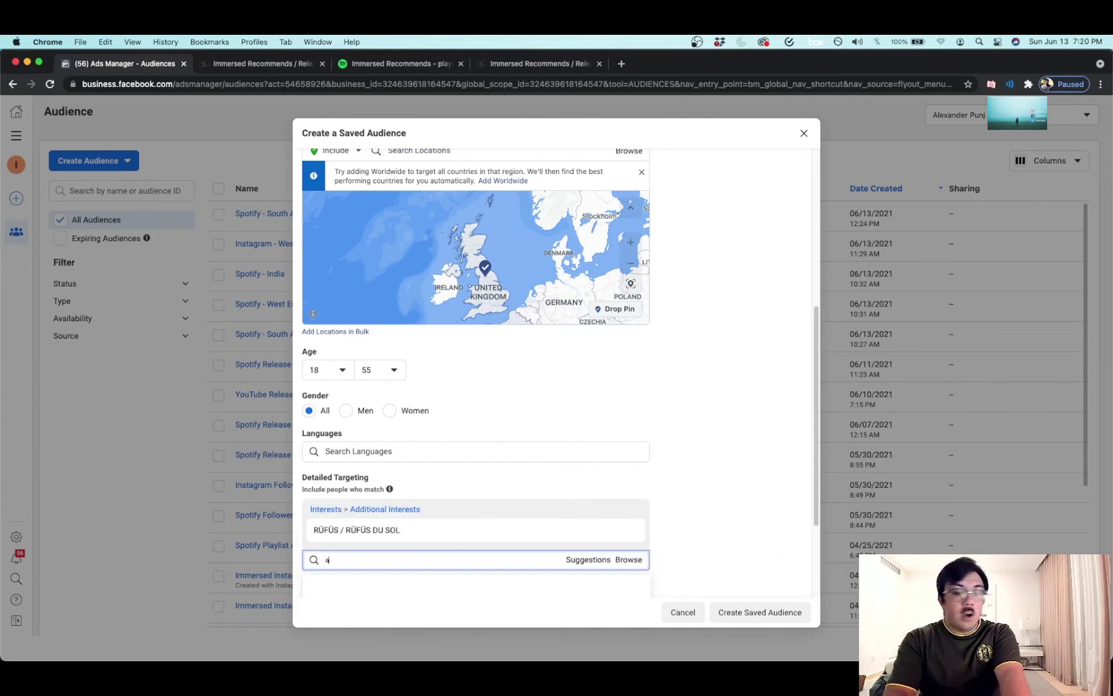
text(rmin van buuren)
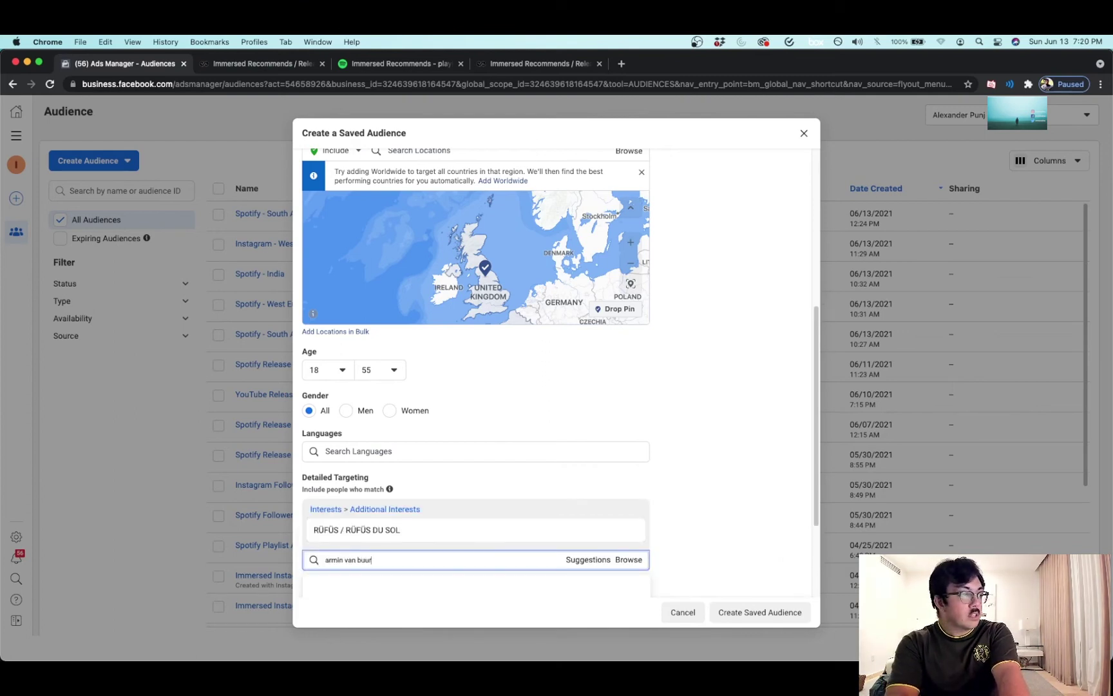
click(458, 583)
Step: Add the Deep house interest to the audience's detailed targeting
scroll(464, 550, down, 3)
text(deep house)
key(BackSpace)
key(BackSpace)
key(BackSpace)
key(BackSpace)
text(ouse)
click(453, 494)
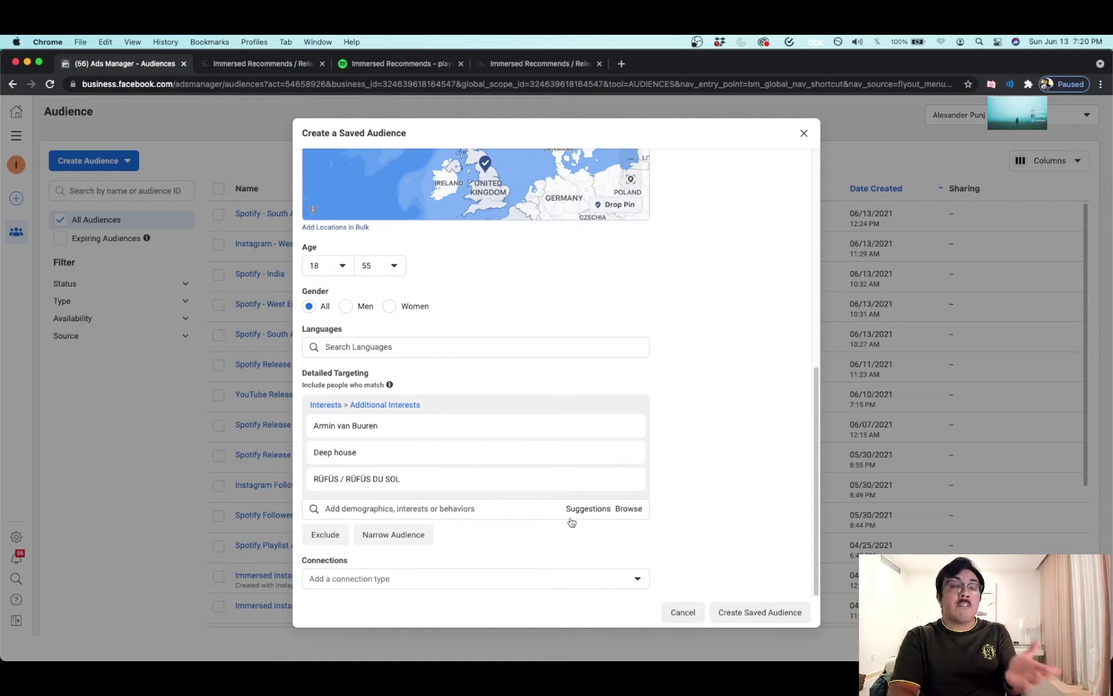
Step: Narrow the audience to people who must also match the Spotify interest, and check its potential reach
click(387, 535)
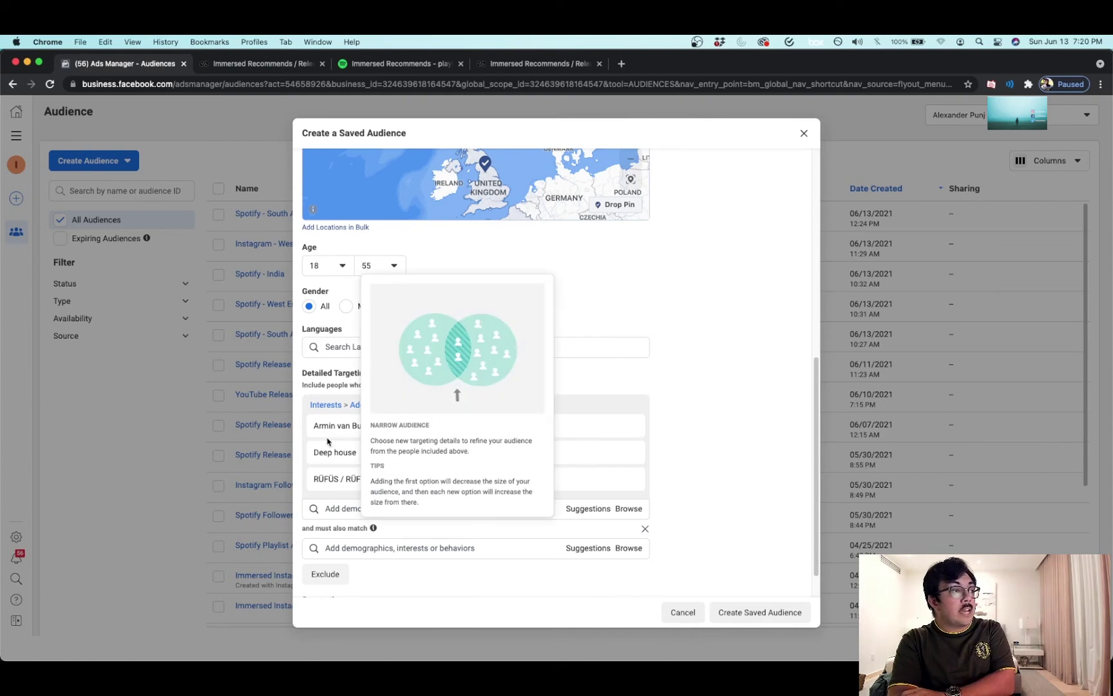
mouse_move(329, 423)
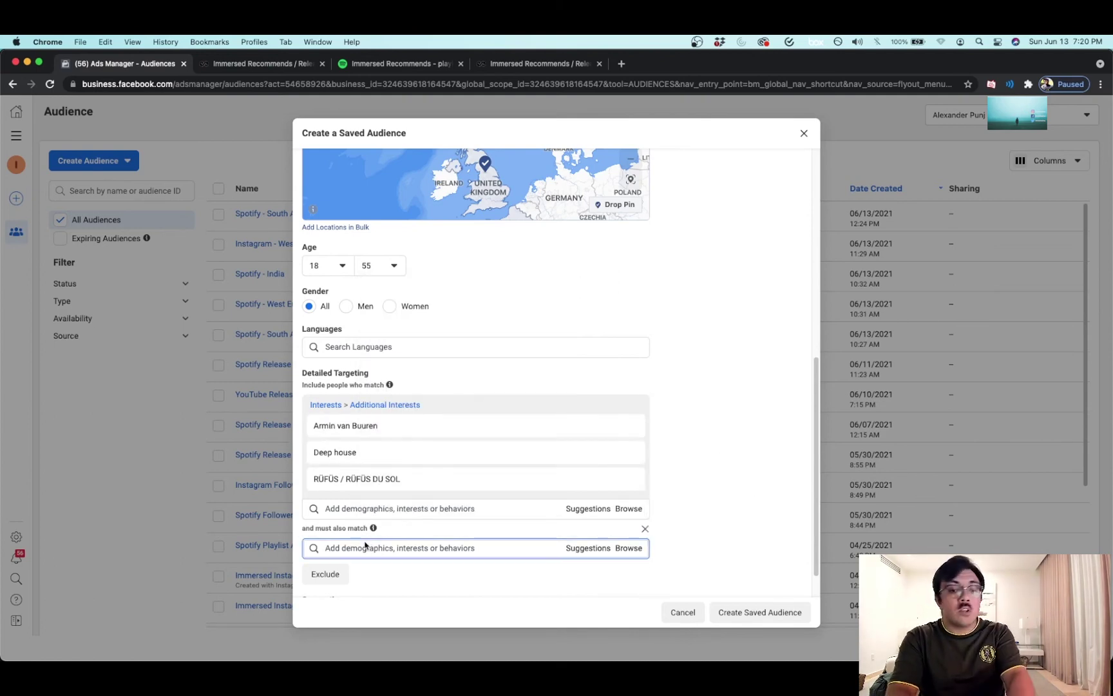
text(spotify)
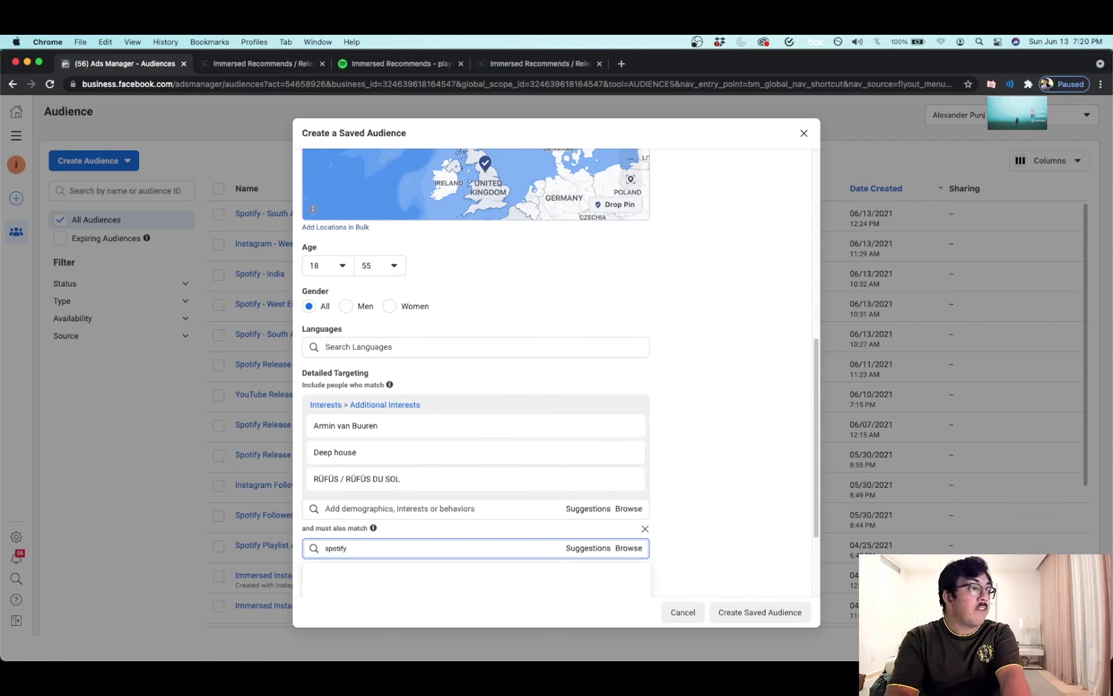
scroll(375, 567, down, 2)
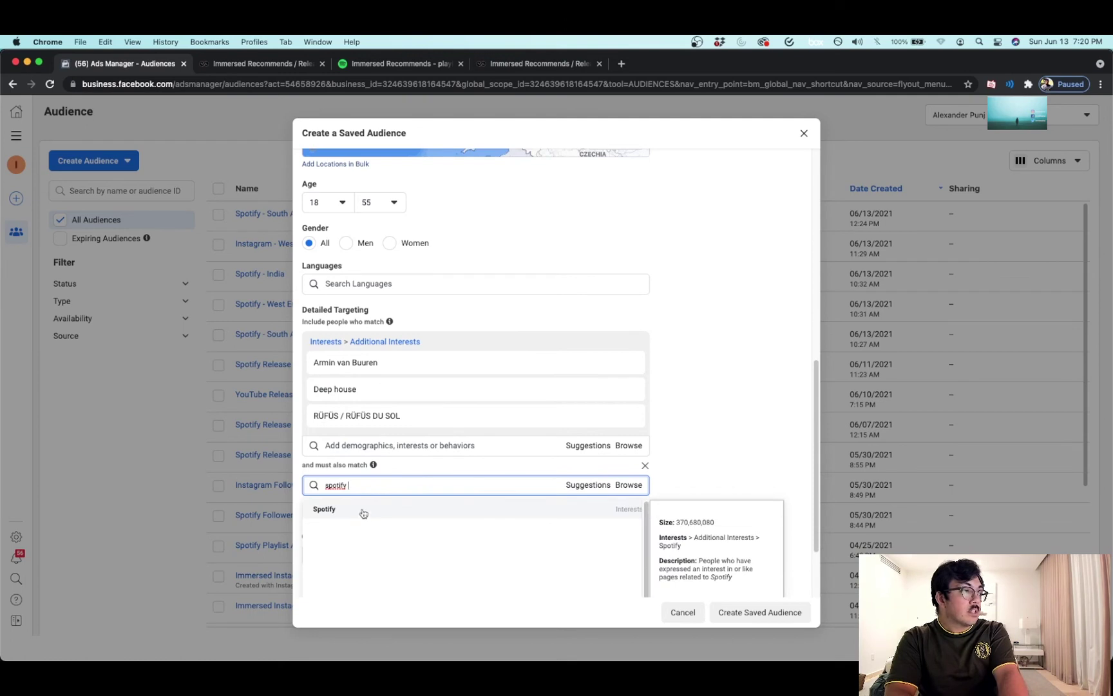
click(364, 513)
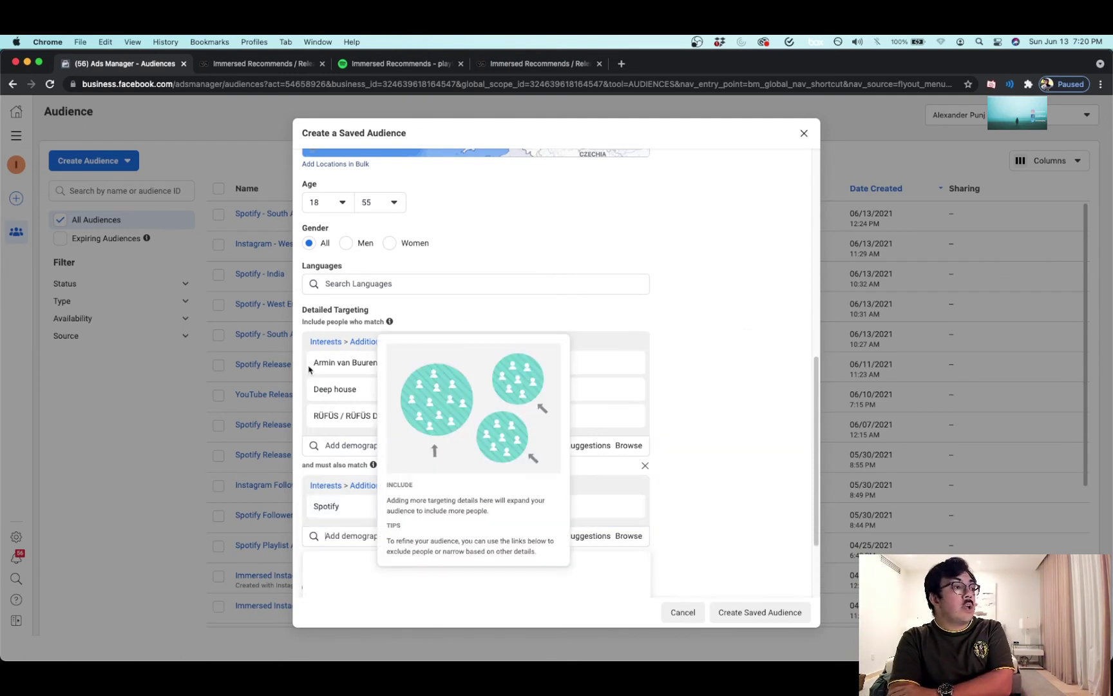
mouse_move(318, 362)
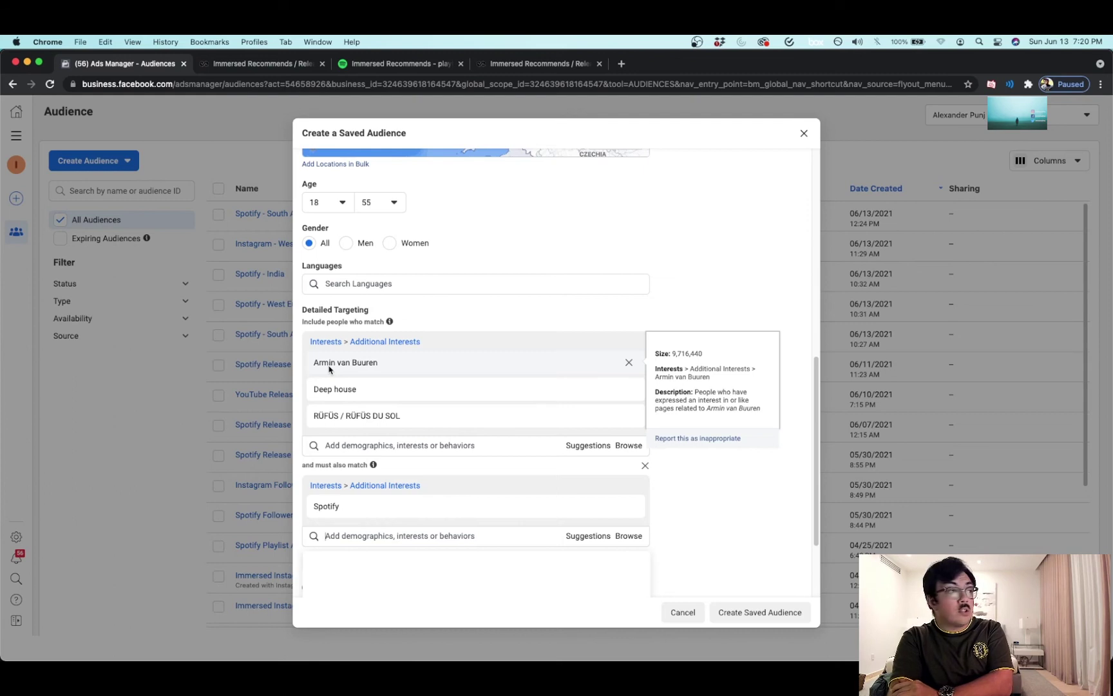
mouse_move(375, 504)
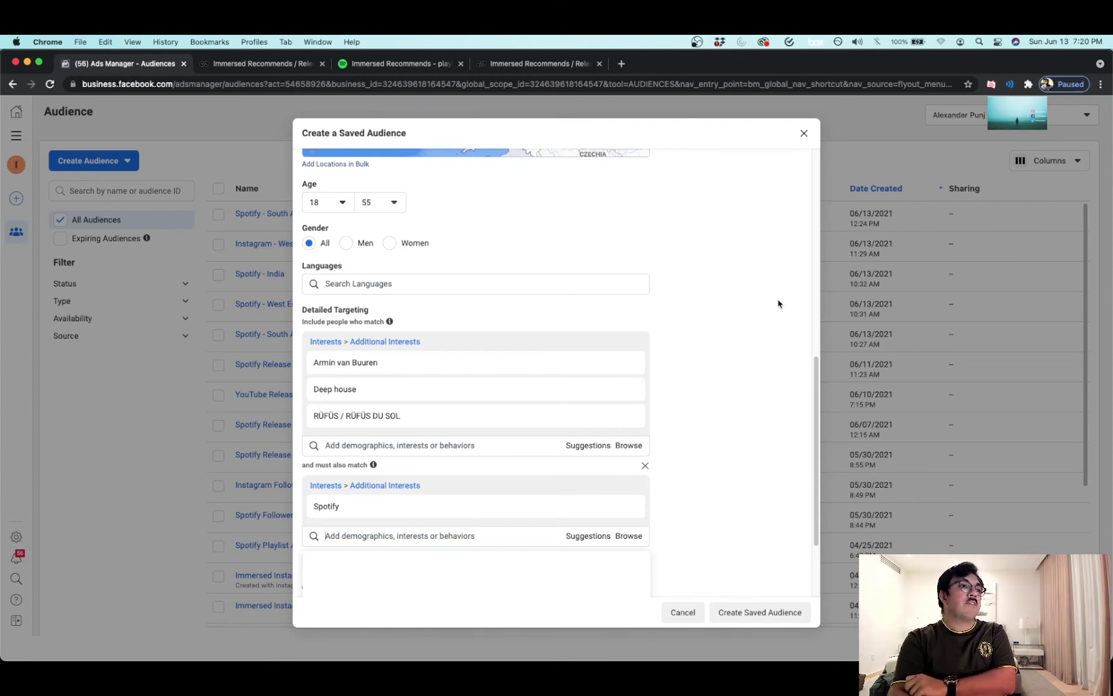
scroll(778, 303, up, 10)
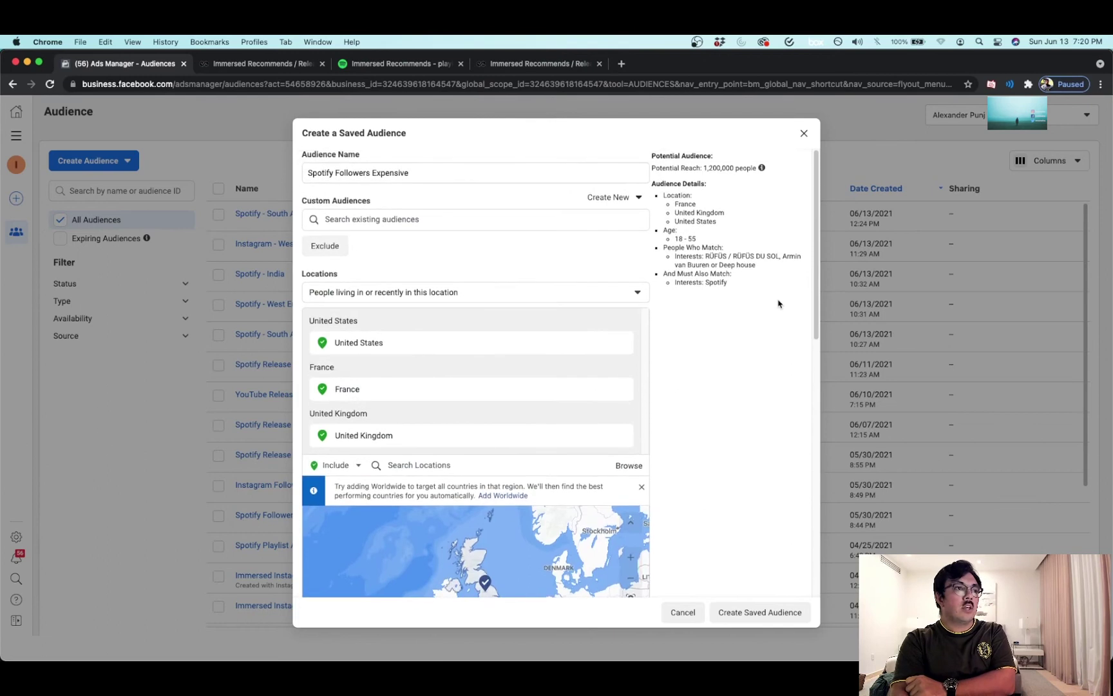
drag(649, 157, 722, 162)
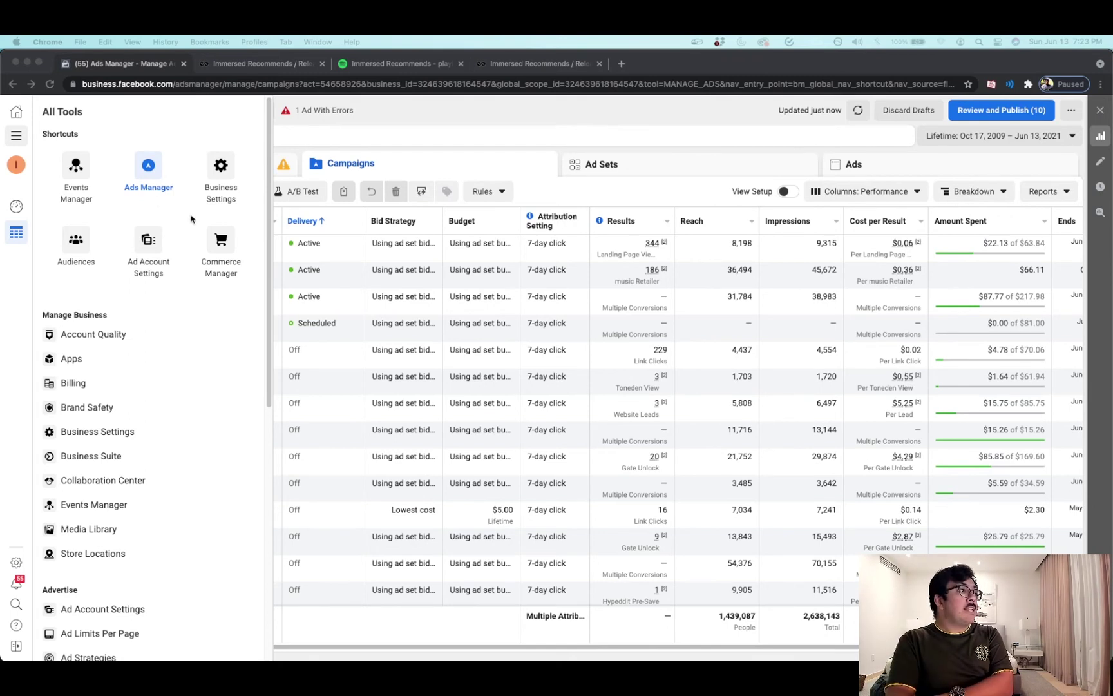
Step: Start a new campaign in Ads Manager with Conversions as its objective
click(18, 139)
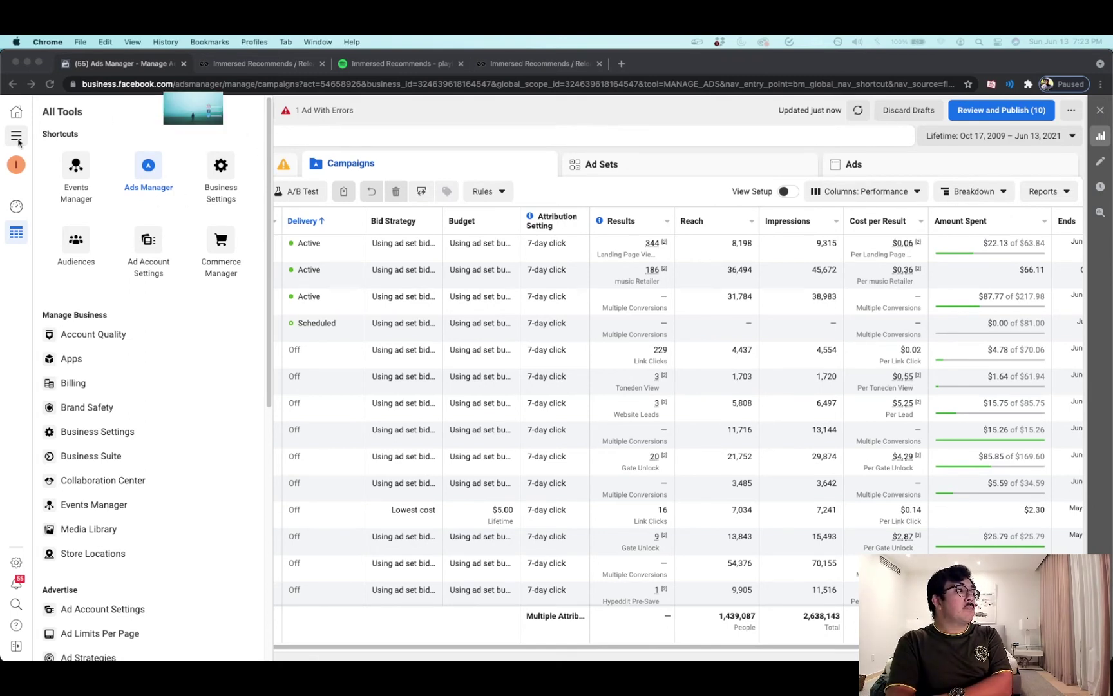
click(18, 140)
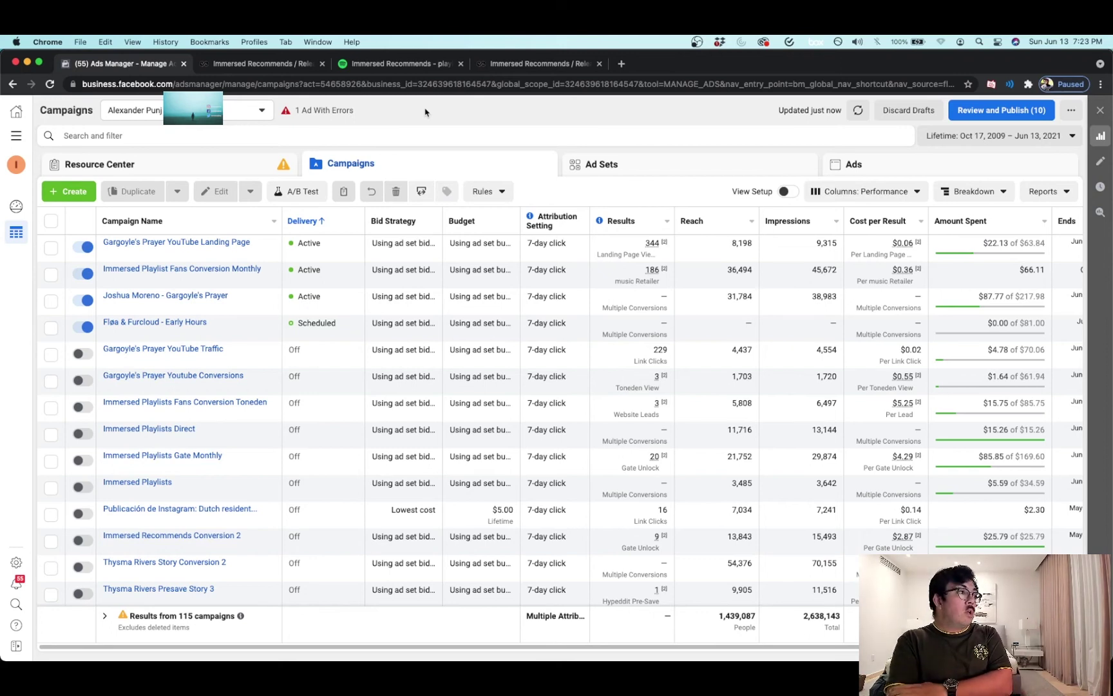
click(78, 193)
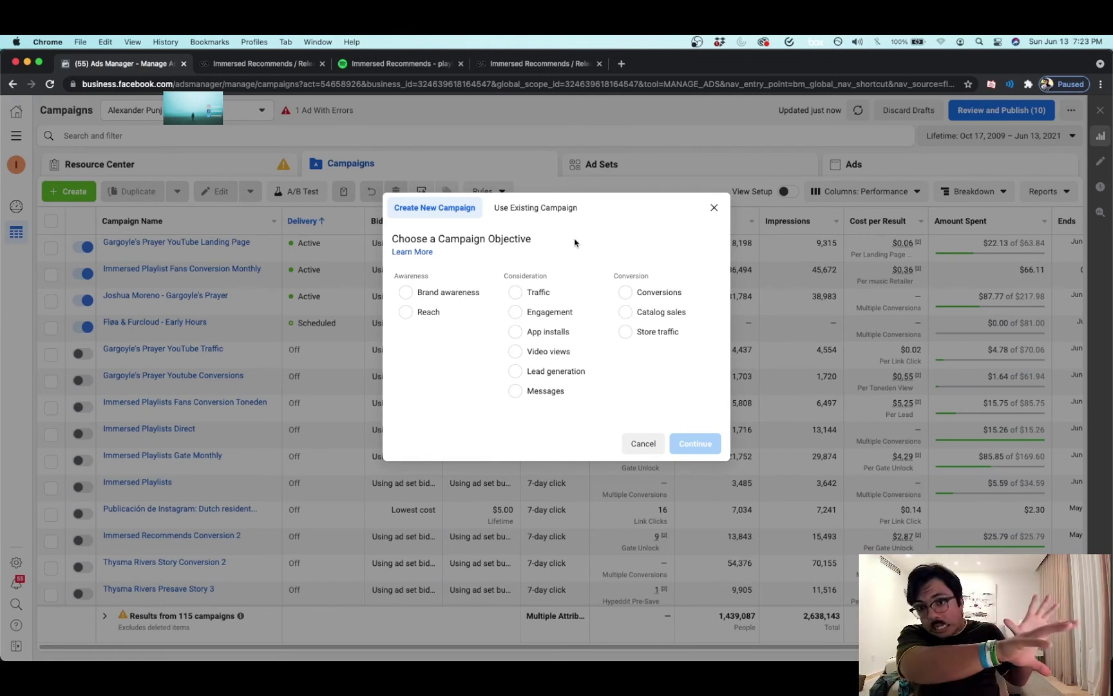
click(666, 298)
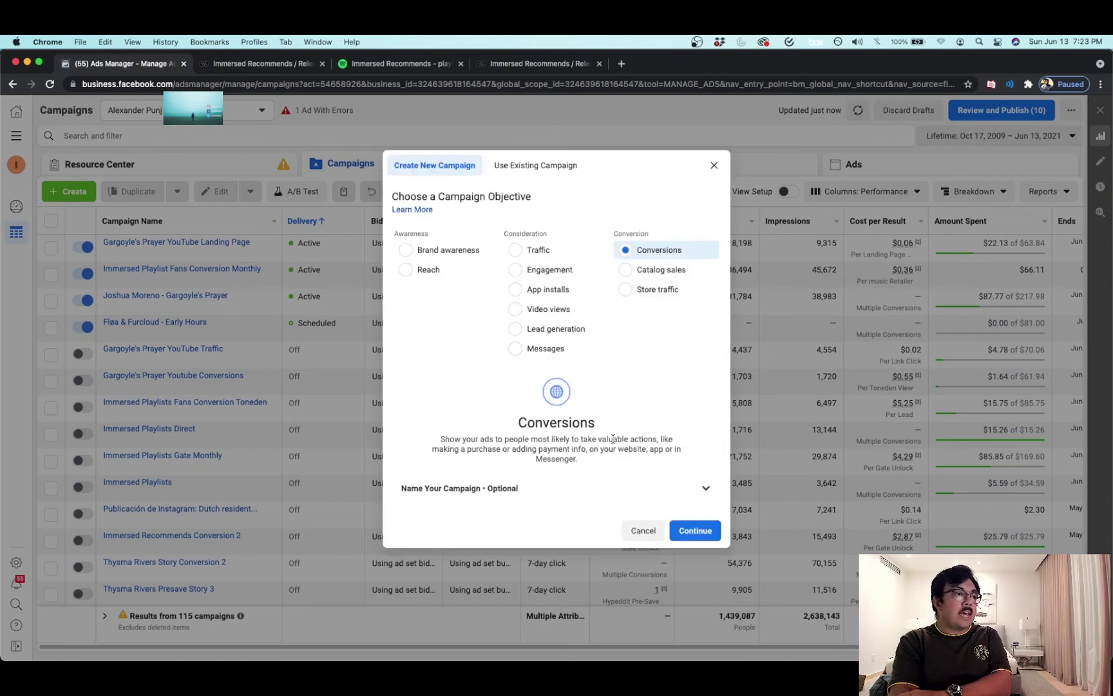
Step: Name the new campaign "Followers Conversion"
click(534, 488)
scroll(547, 503, down, 2)
click(519, 483)
text(Fo)
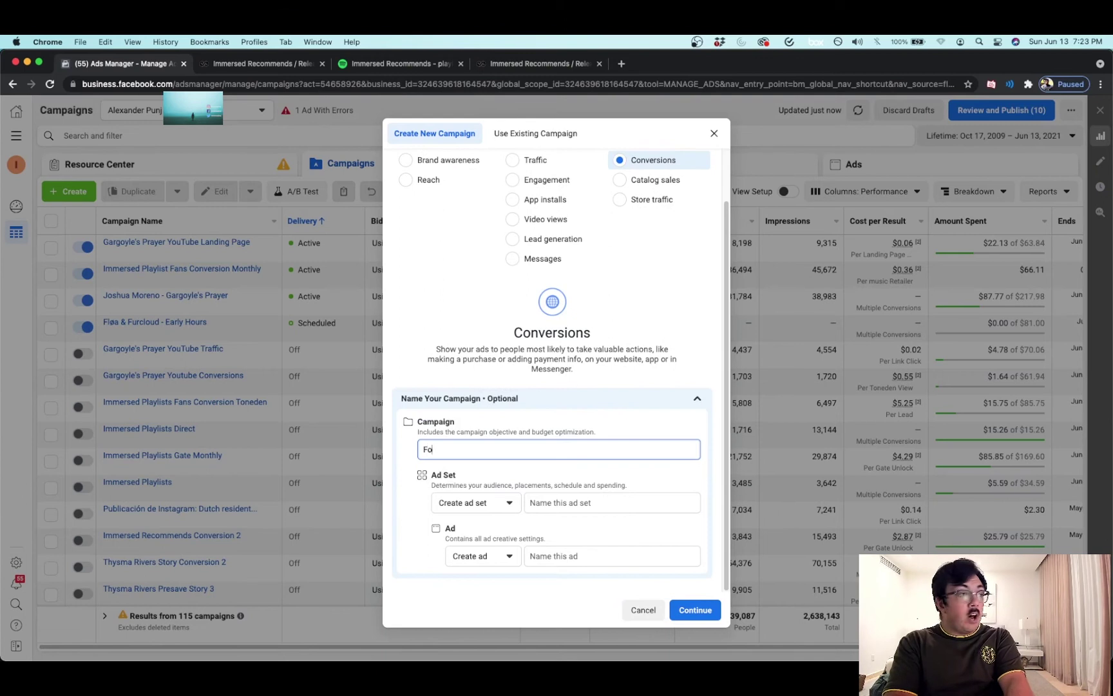
text(llowers Co)
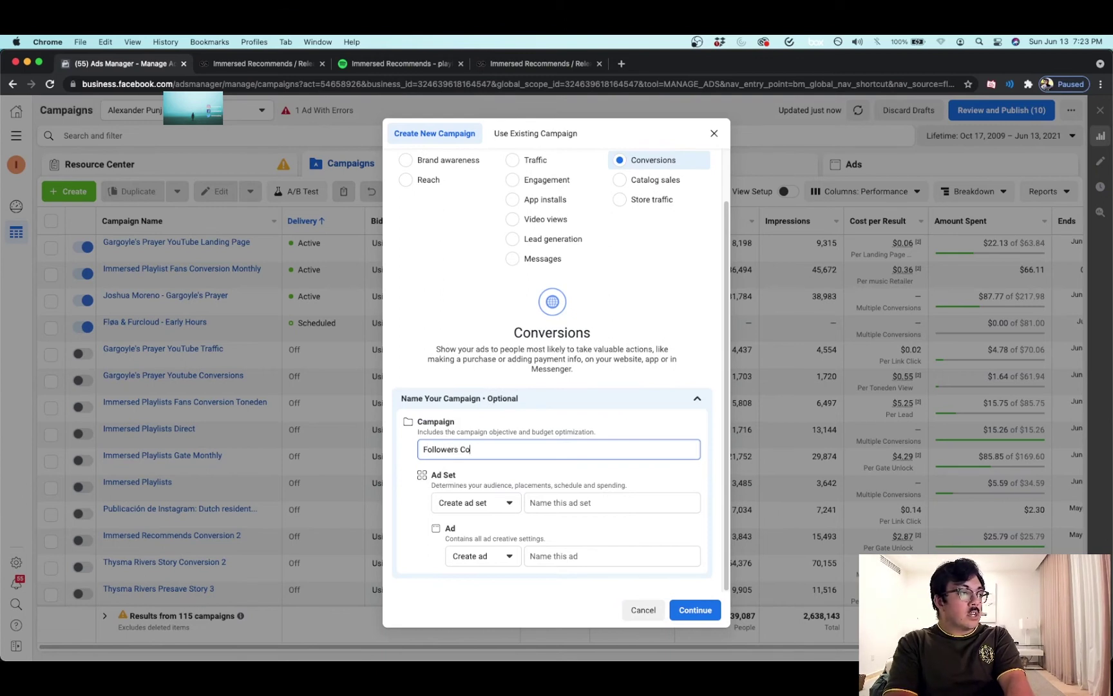
text(nversion)
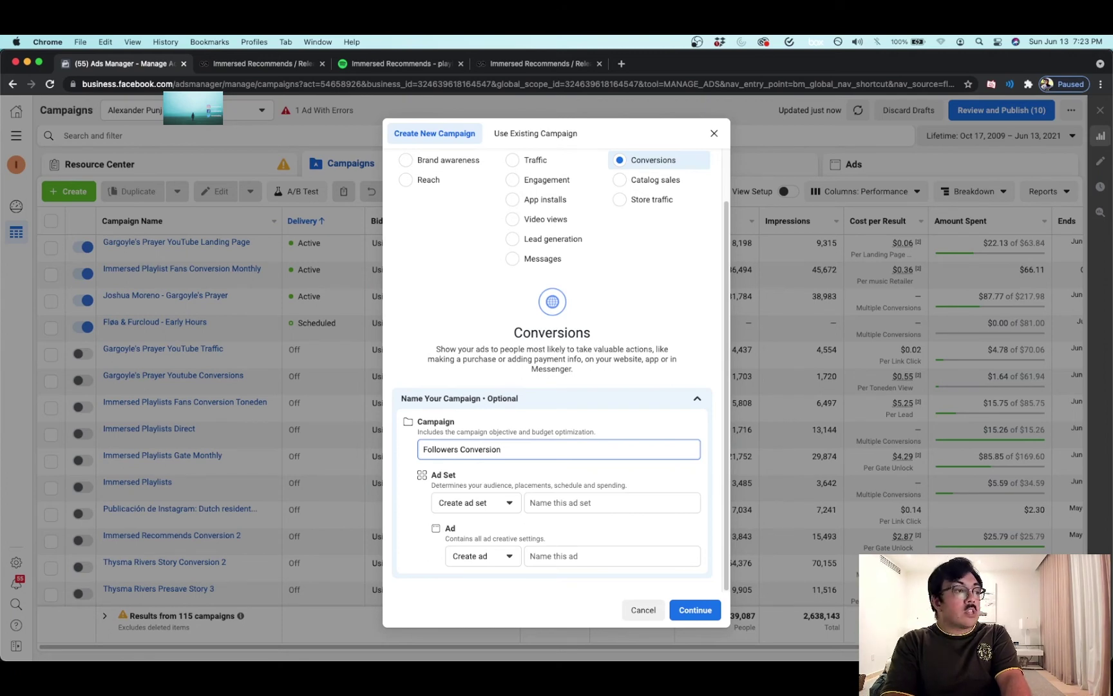
Step: Name the ad set "June Month" and the ad "June Month Followers", and continue to the campaign draft
click(554, 489)
click(548, 505)
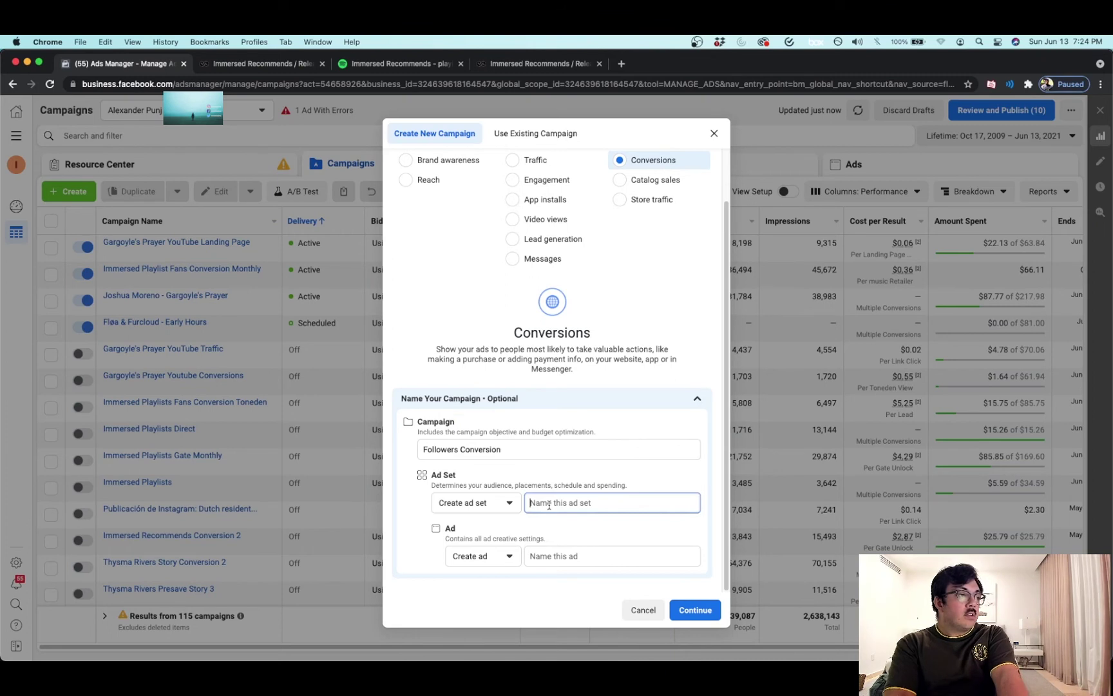
text(June Month)
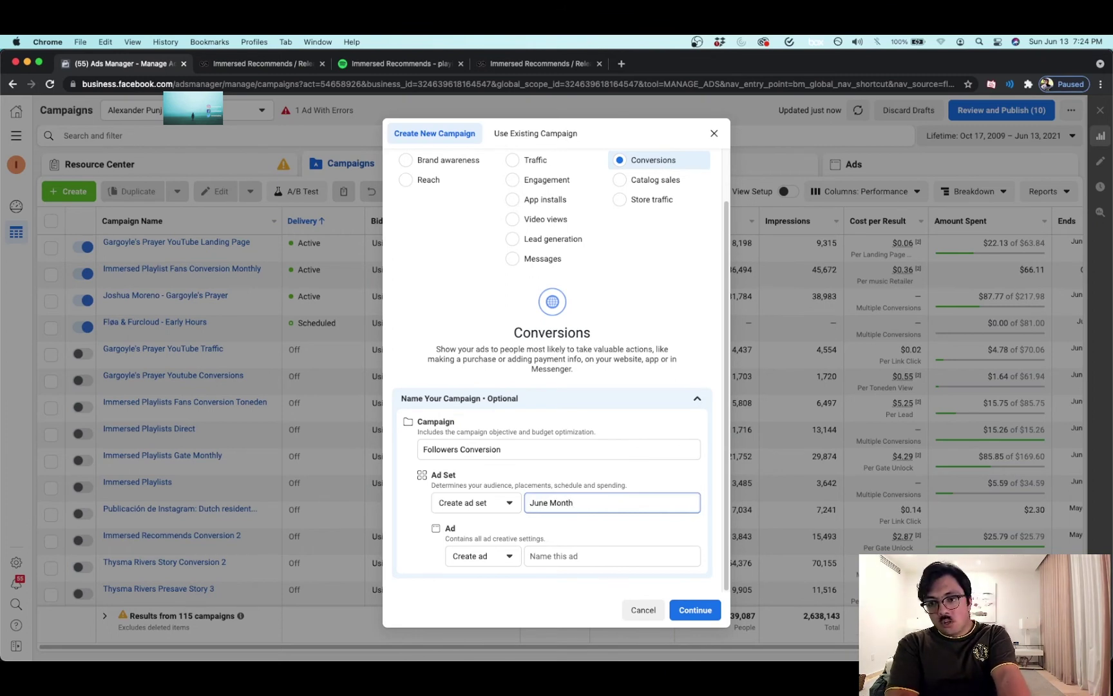
key(Tab)
key(Tab)
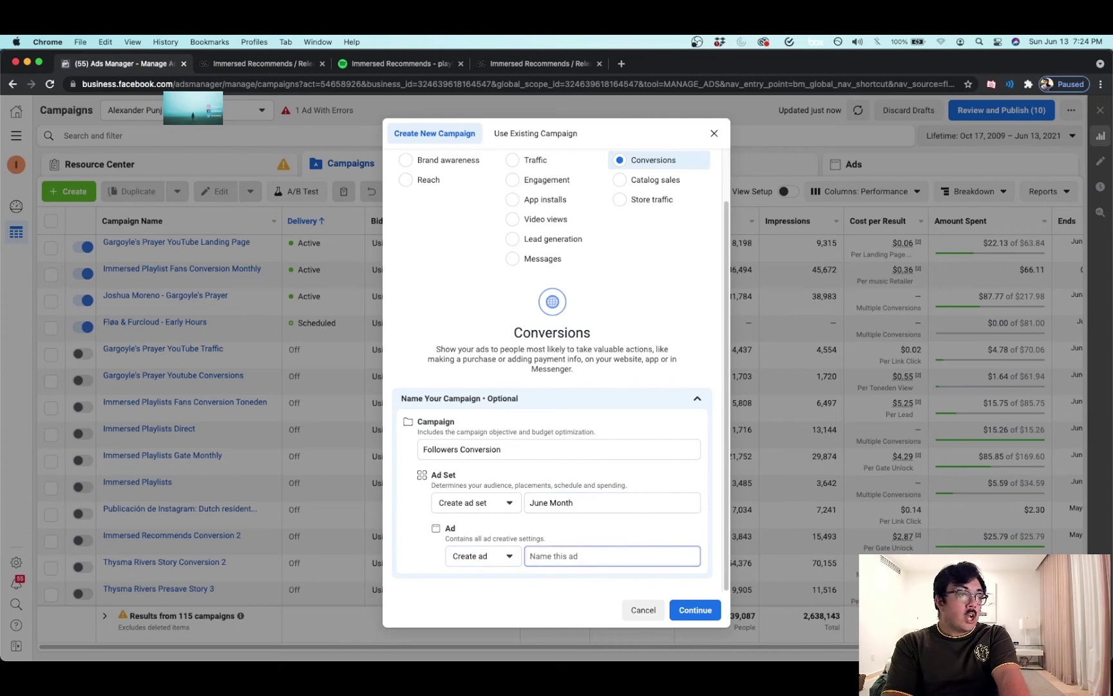
text(June Mon)
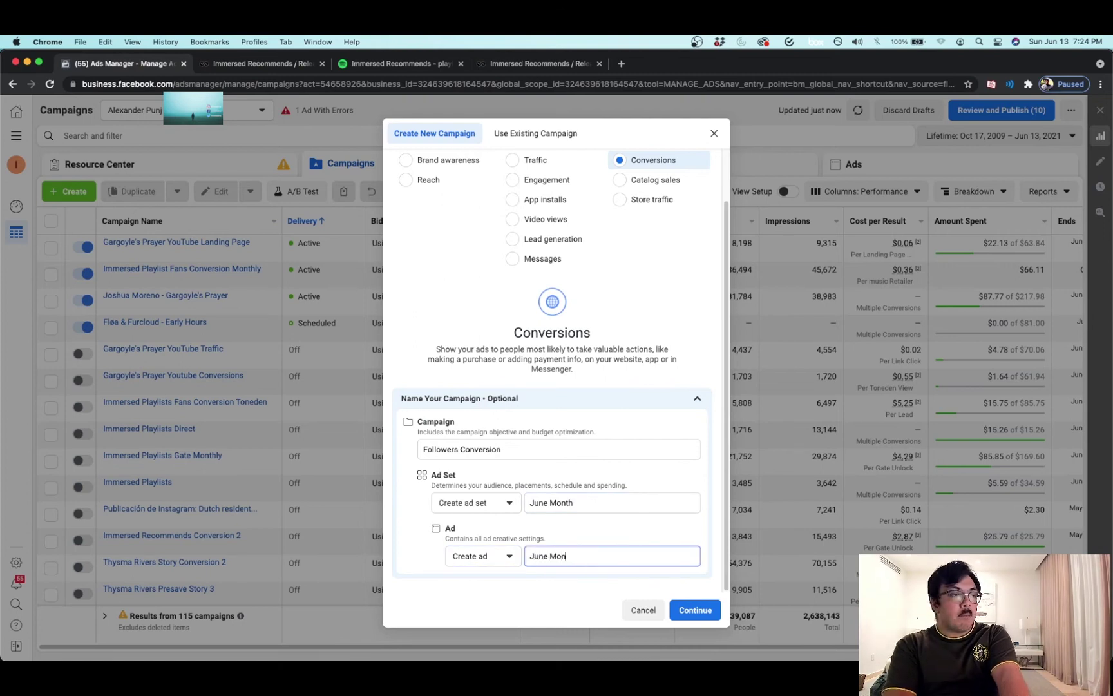
text(th Followers)
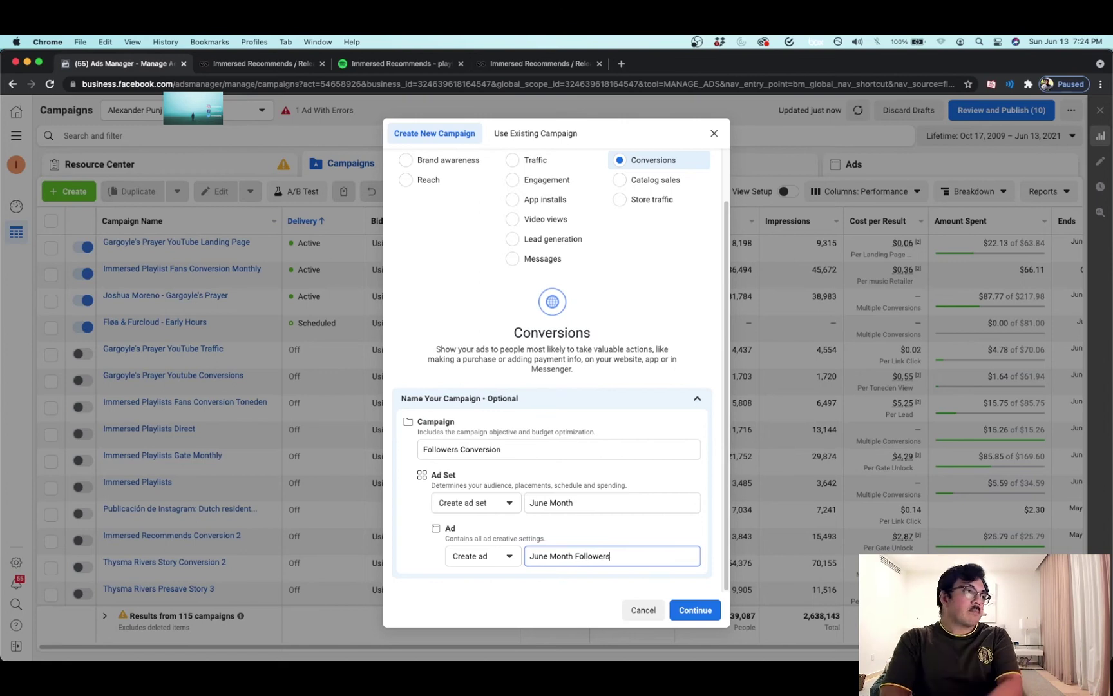
click(691, 609)
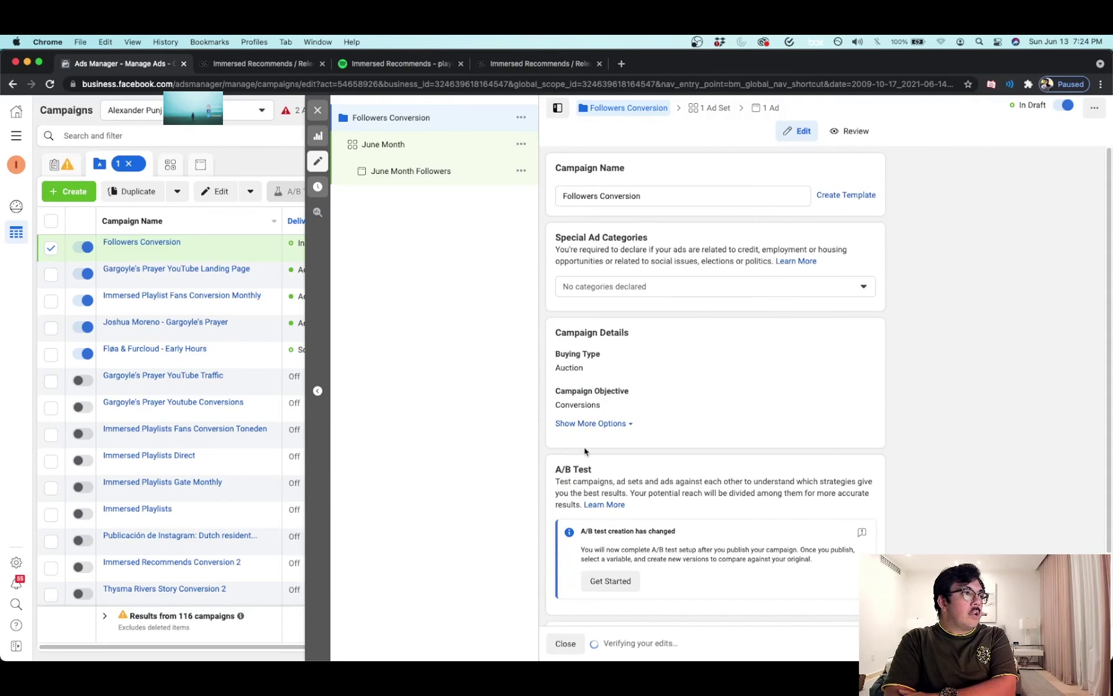
Step: Look over the Followers Conversion campaign settings and open the June Month ad set for editing
scroll(588, 245, down, 2)
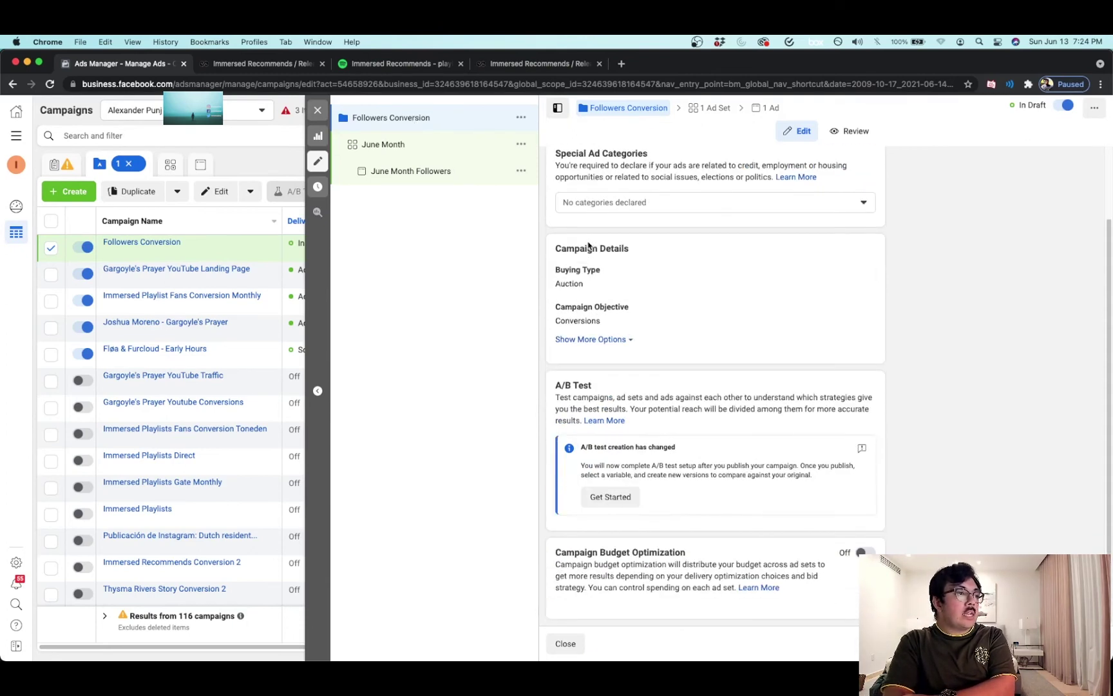
scroll(711, 376, up, 2)
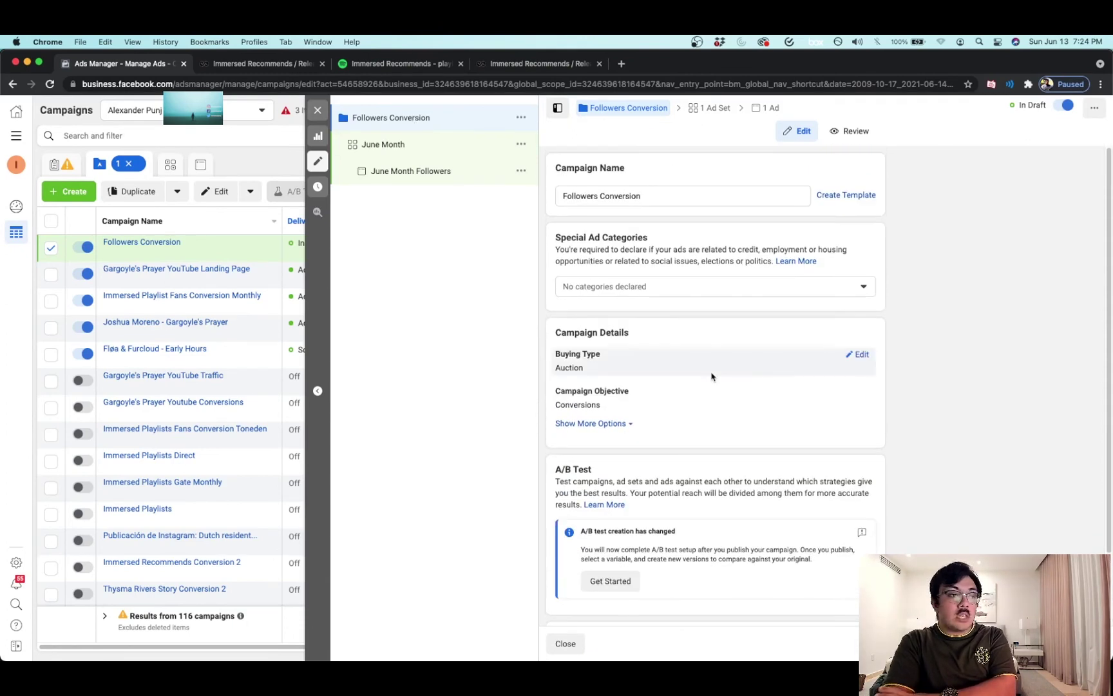
scroll(711, 376, down, 2)
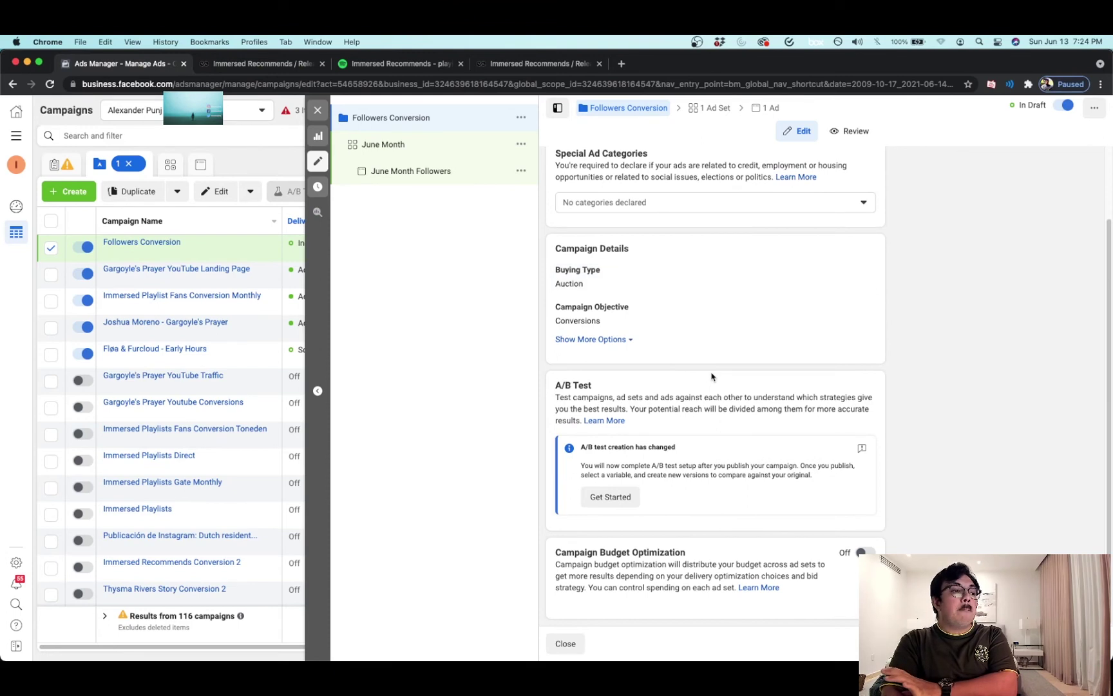
scroll(711, 376, up, 2)
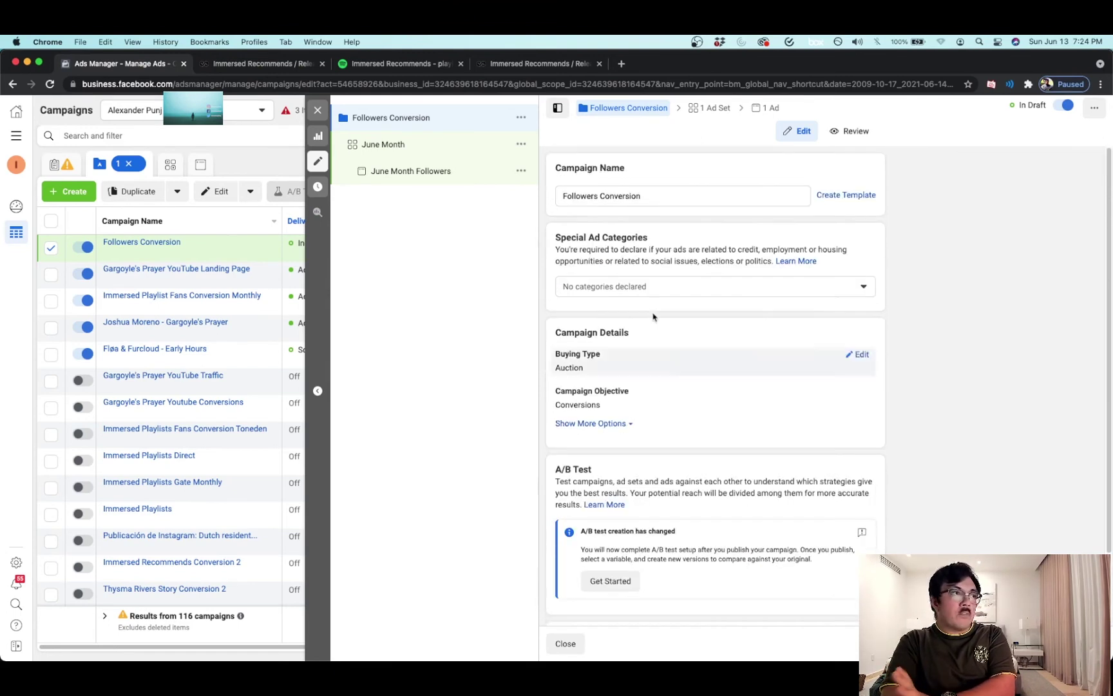
click(452, 149)
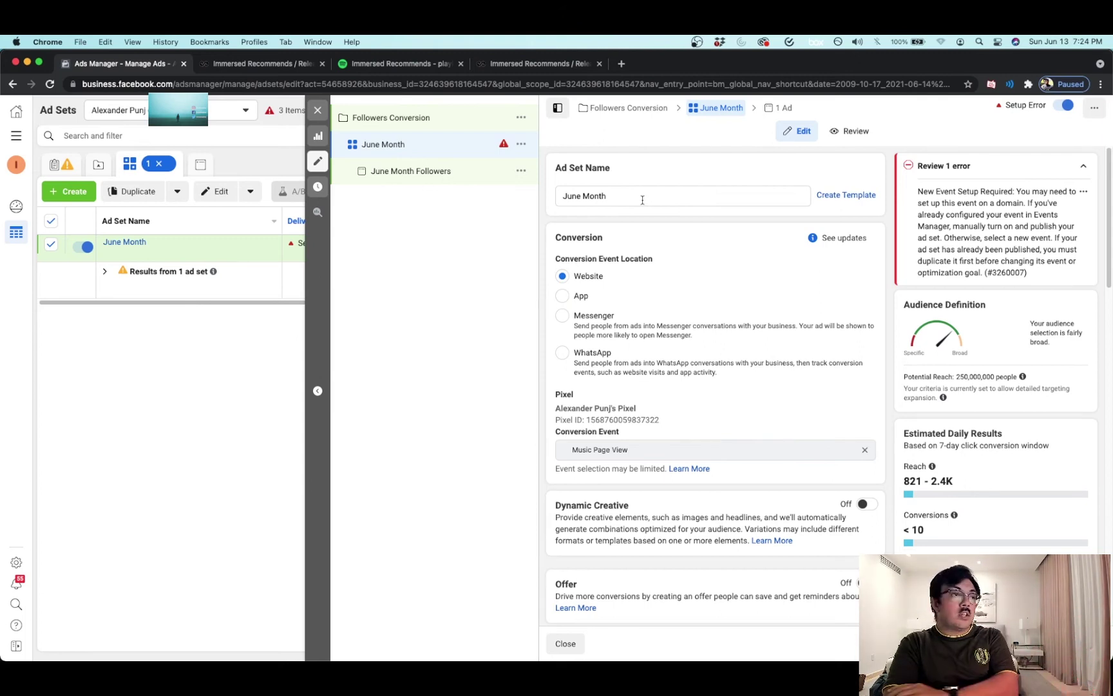
Step: Replace the June Month ad set's conversion event with music Retailer
click(864, 450)
click(760, 454)
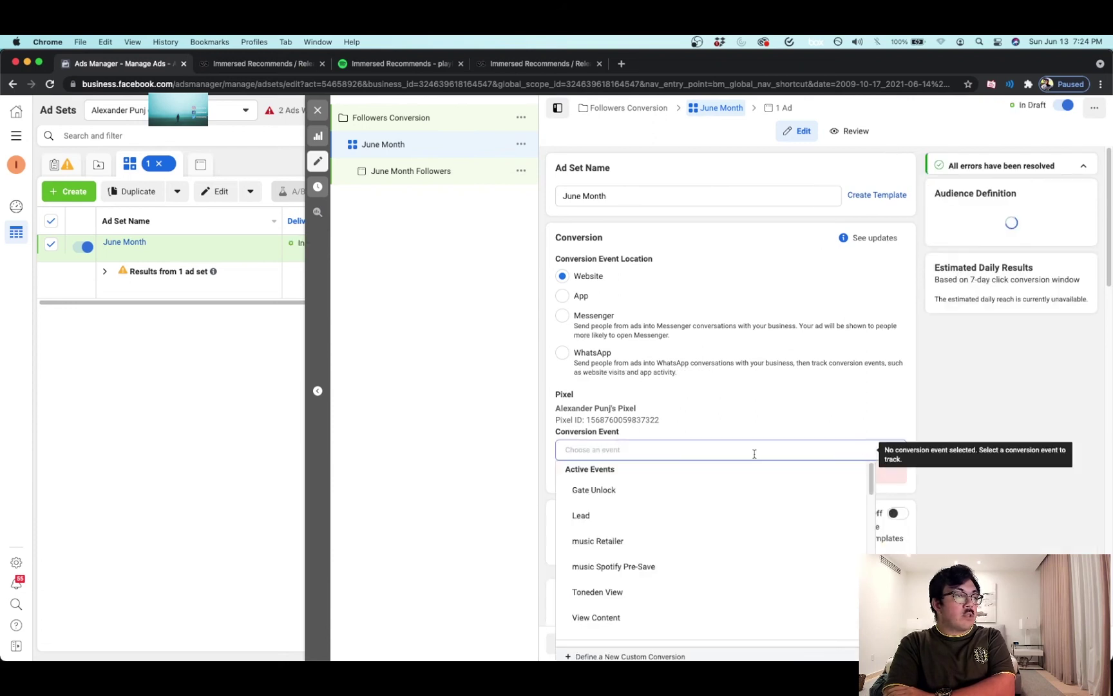
click(689, 545)
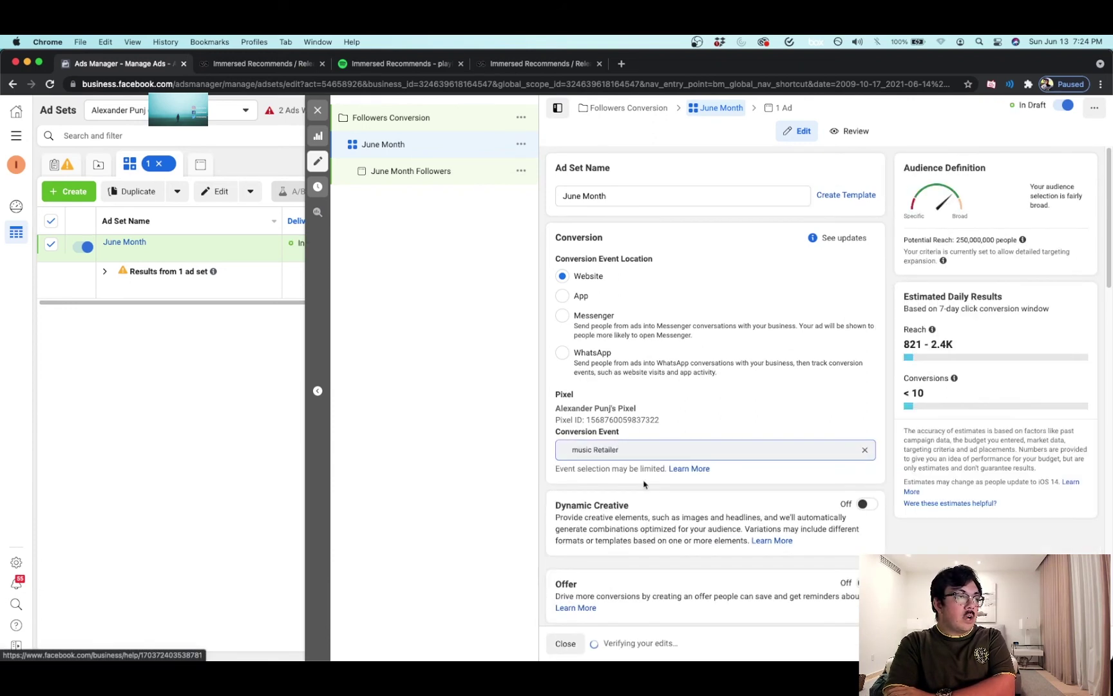
Step: Set the ad set's daily budget to $10.00 and leave the schedule without an end date
scroll(631, 453, down, 4)
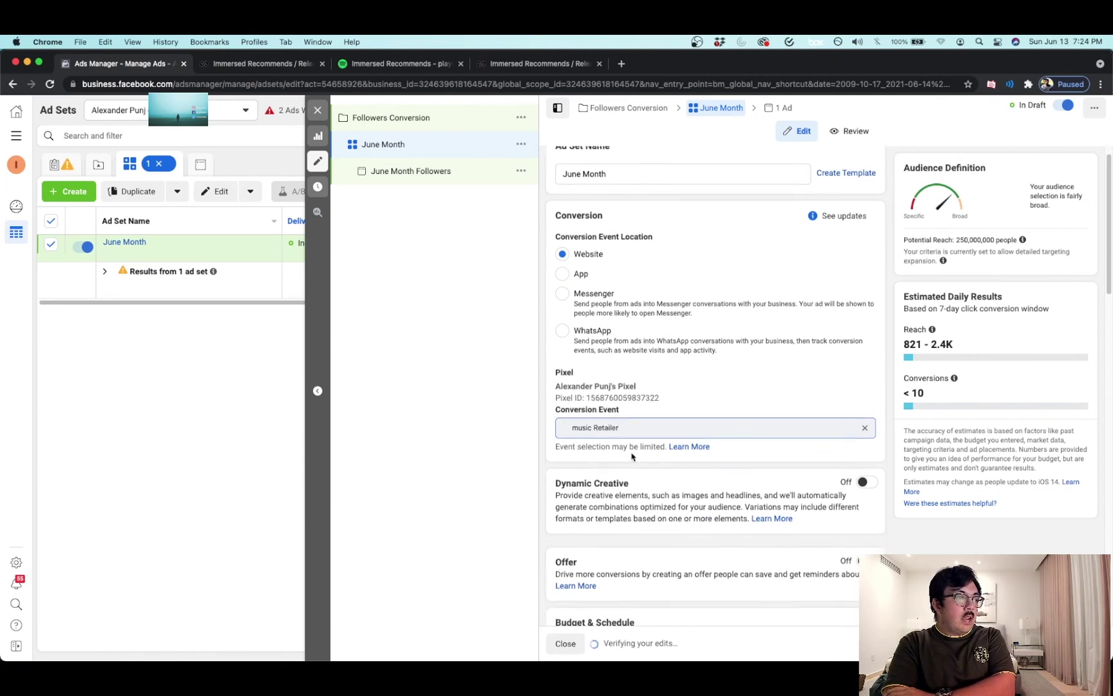
scroll(631, 453, down, 4)
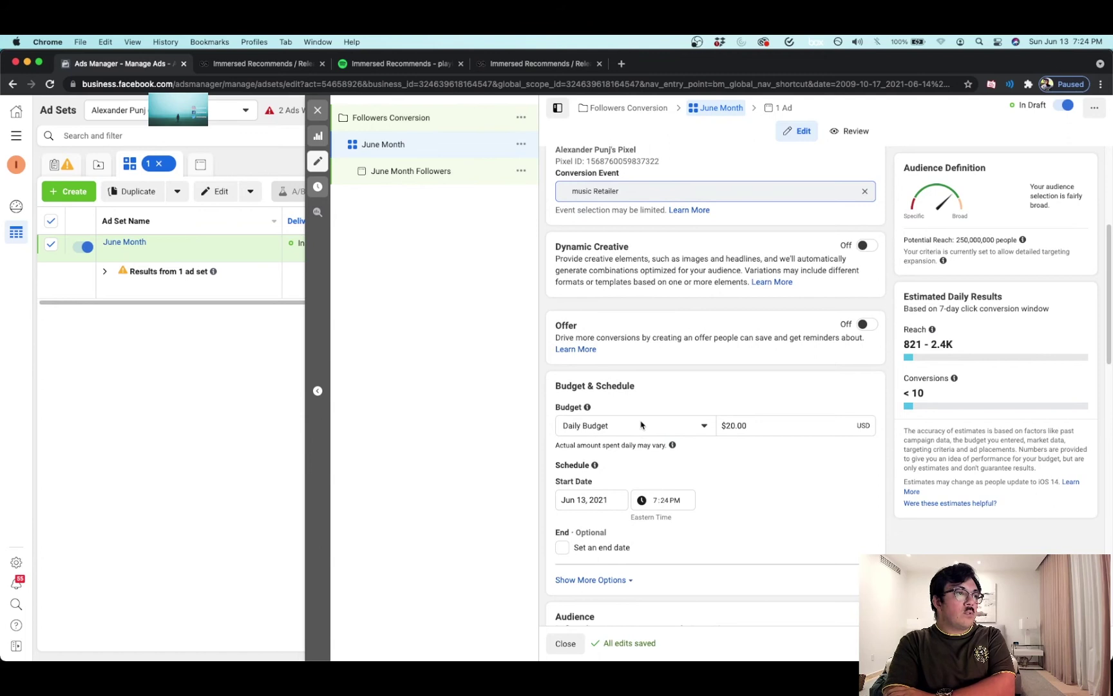
click(728, 425)
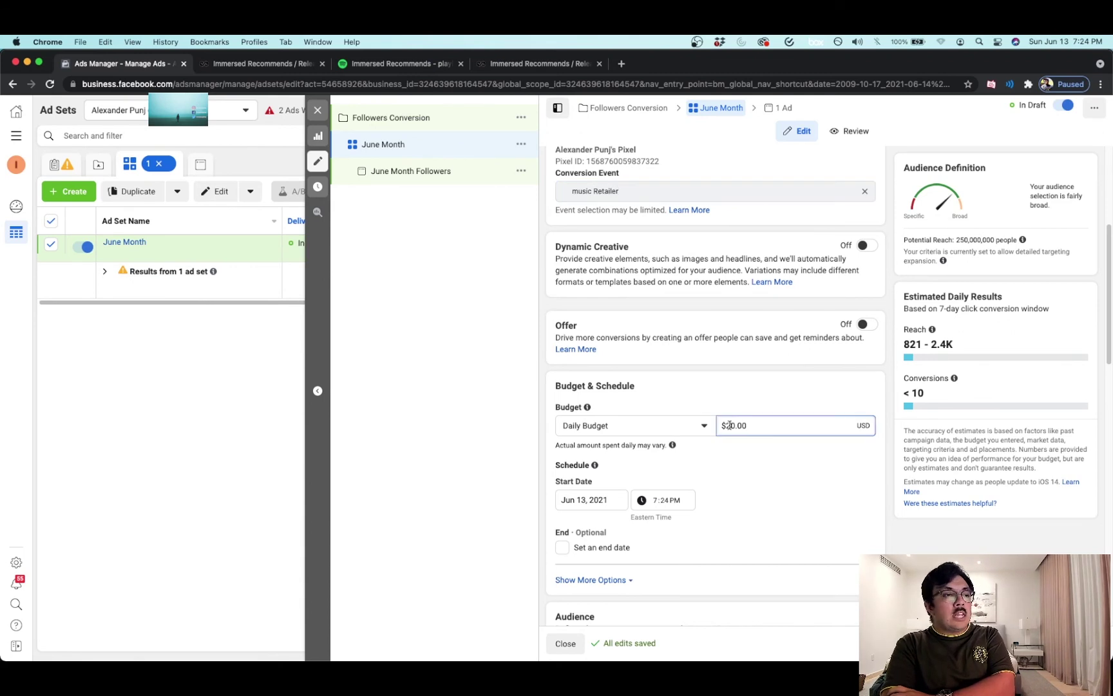
key(BackSpace)
text(1)
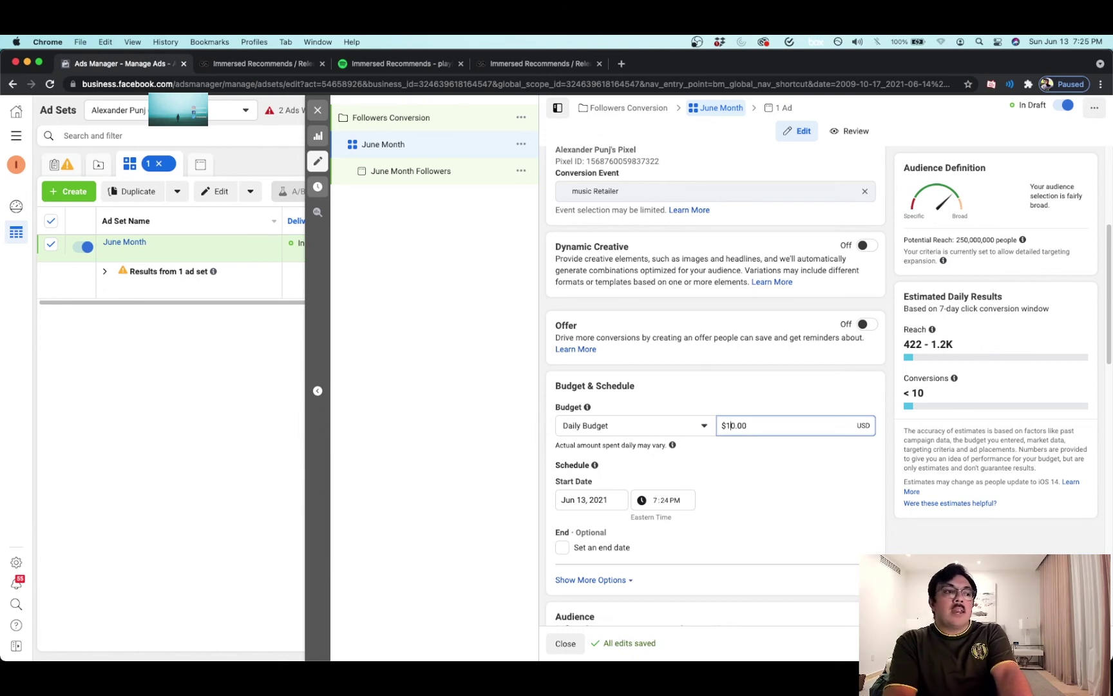
scroll(847, 460, down, 2)
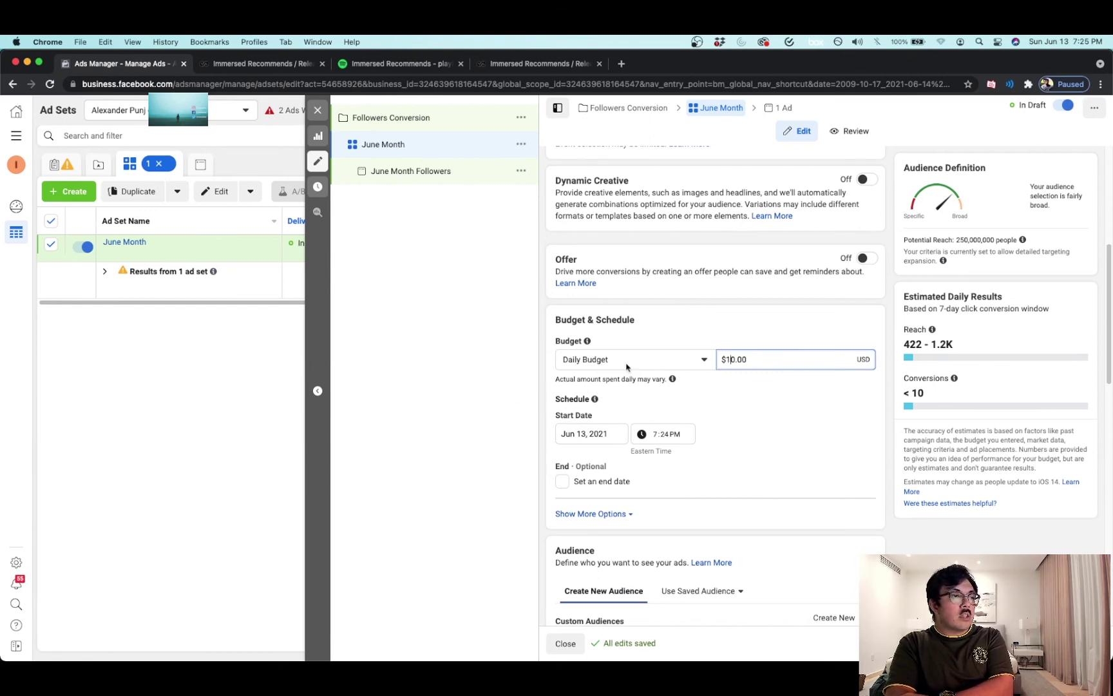
click(562, 481)
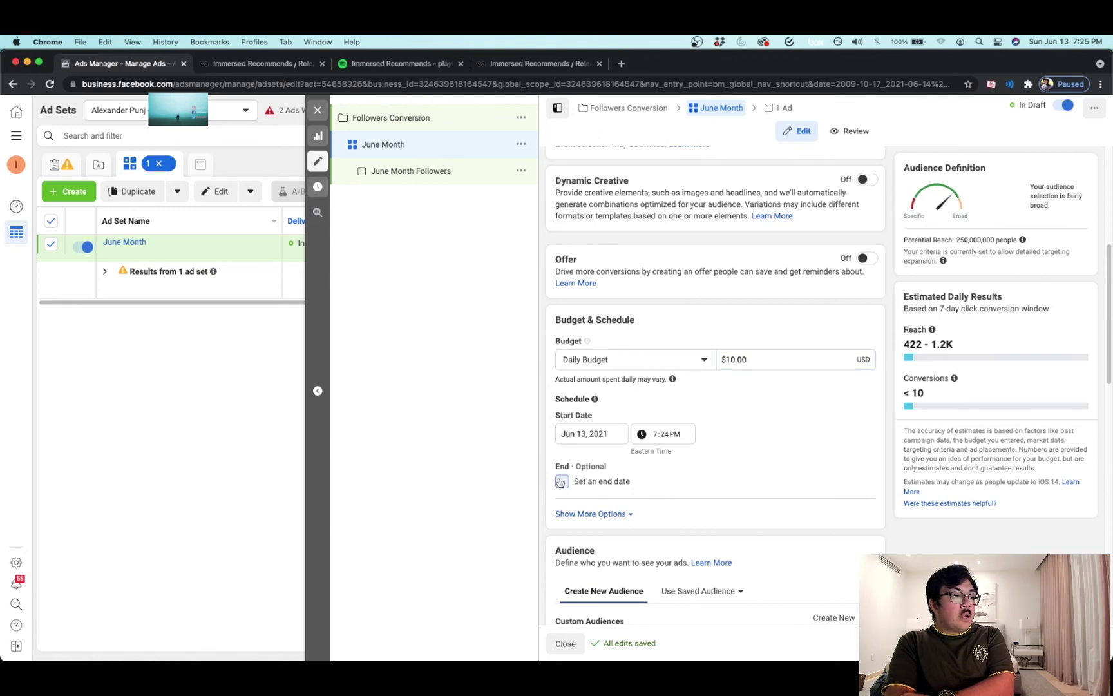
click(561, 482)
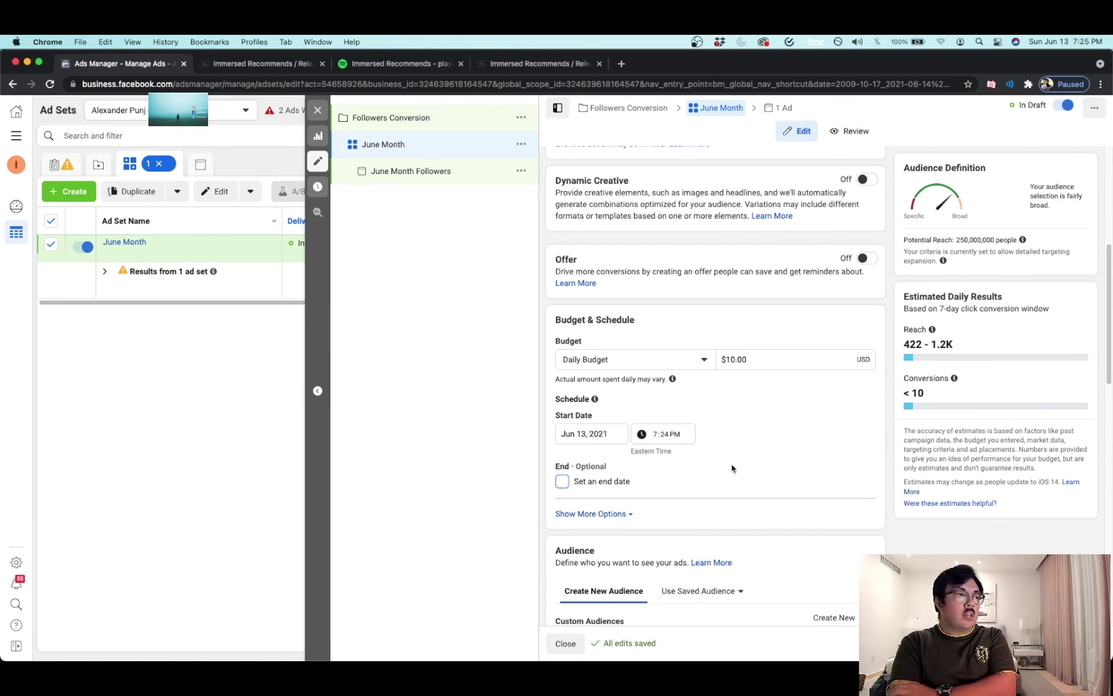
Step: Apply the saved audience "Spotify Release (Cheap - 19M)" to the ad set
scroll(732, 468, down, 7)
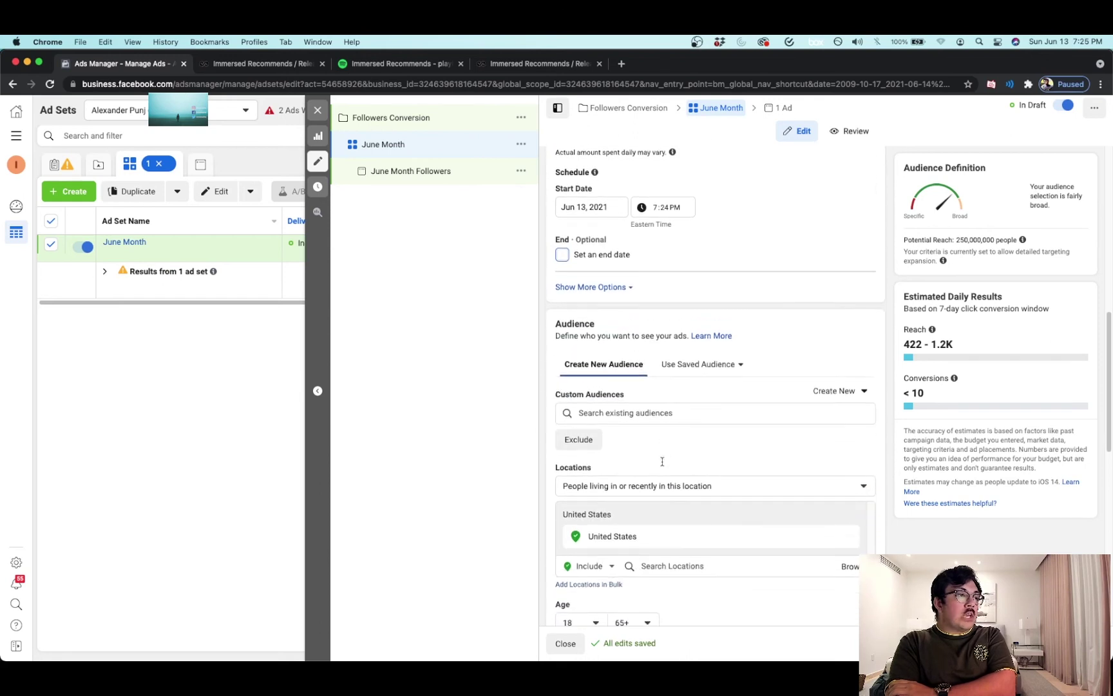
click(692, 366)
scroll(695, 438, down, 1)
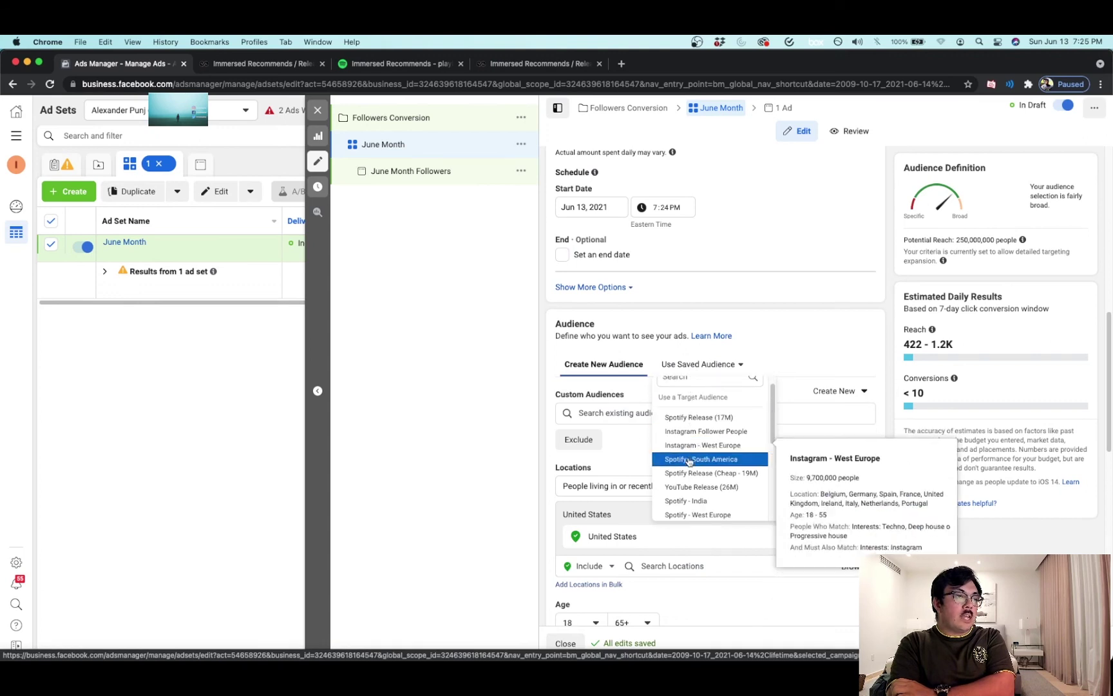
mouse_move(687, 477)
scroll(687, 479, down, 1)
scroll(686, 479, up, 1)
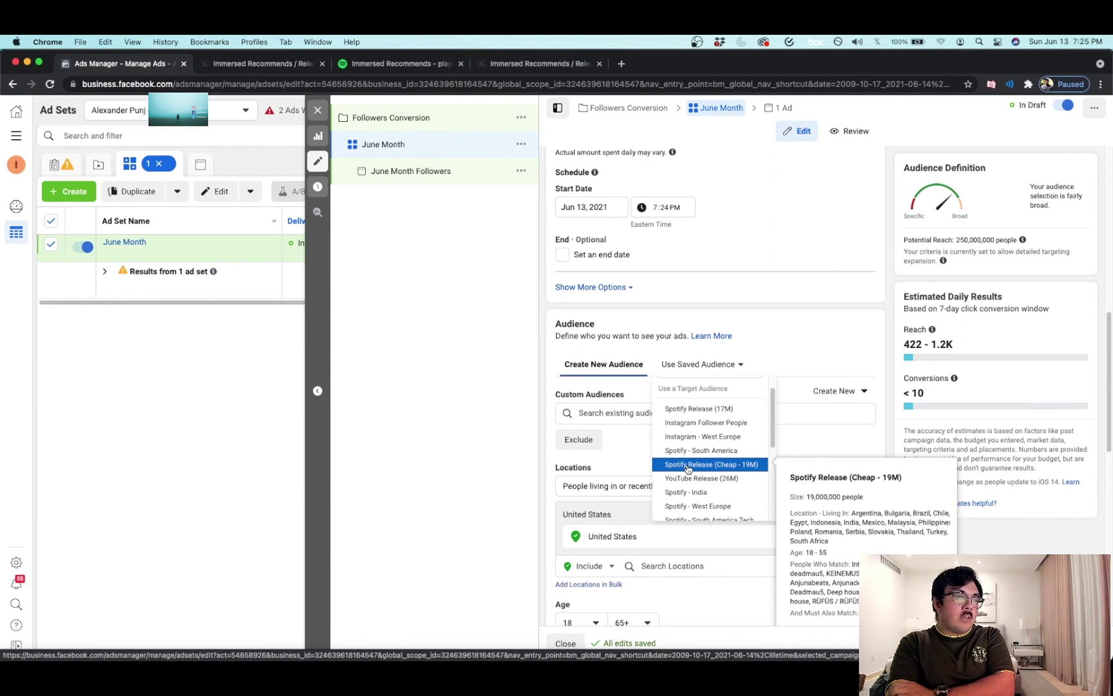
click(688, 465)
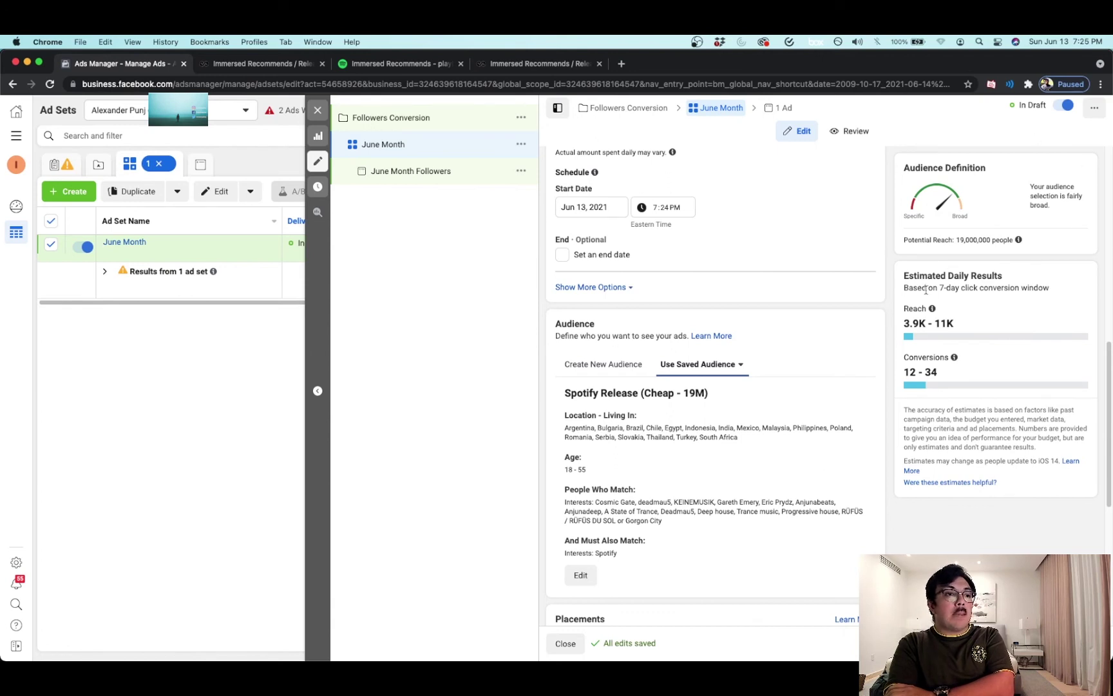
Step: Examine the audience definition, potential reach and estimated daily results for the chosen audience
mouse_move(1018, 239)
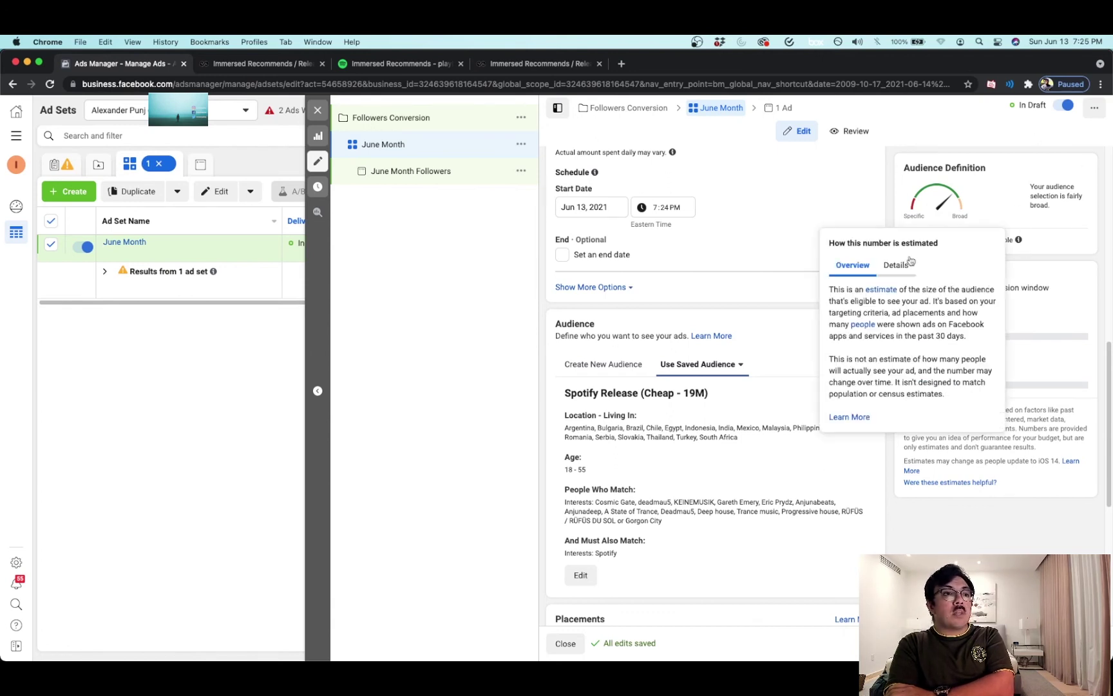
drag(1048, 204, 1026, 188)
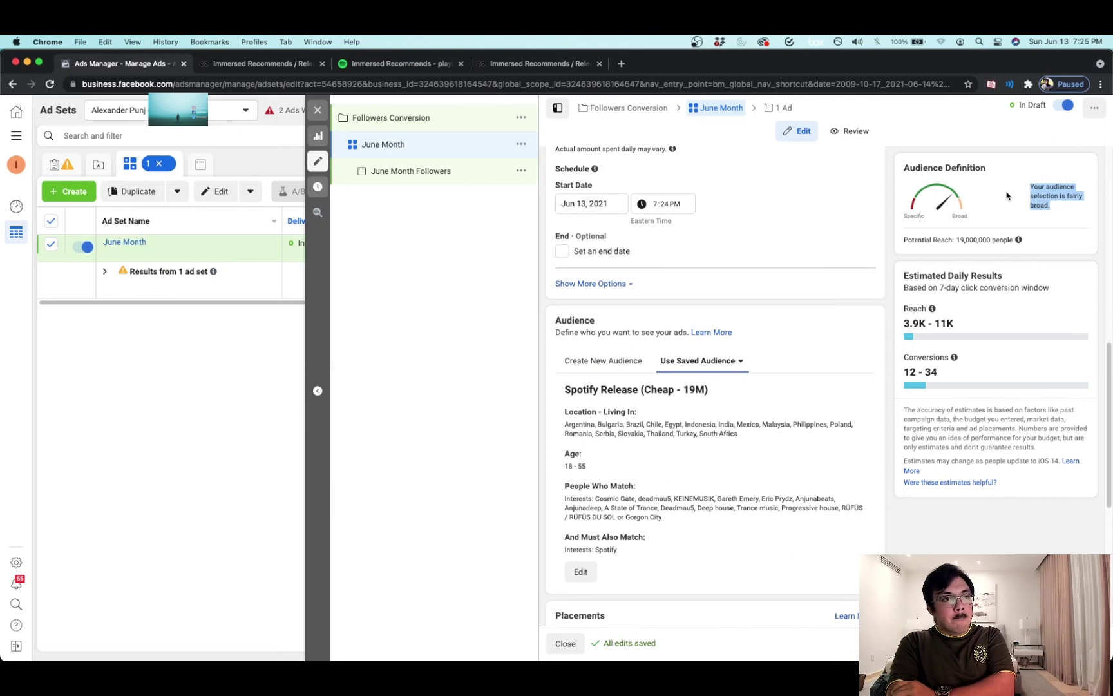
scroll(1006, 196, down, 2)
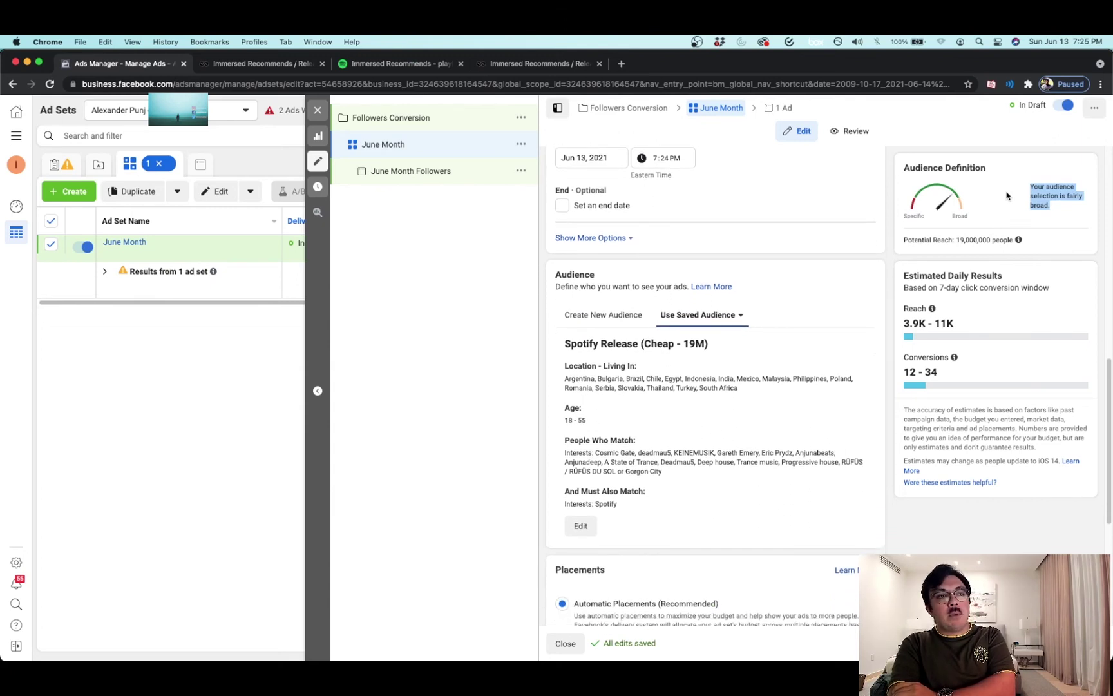
drag(893, 278, 1011, 275)
click(1010, 275)
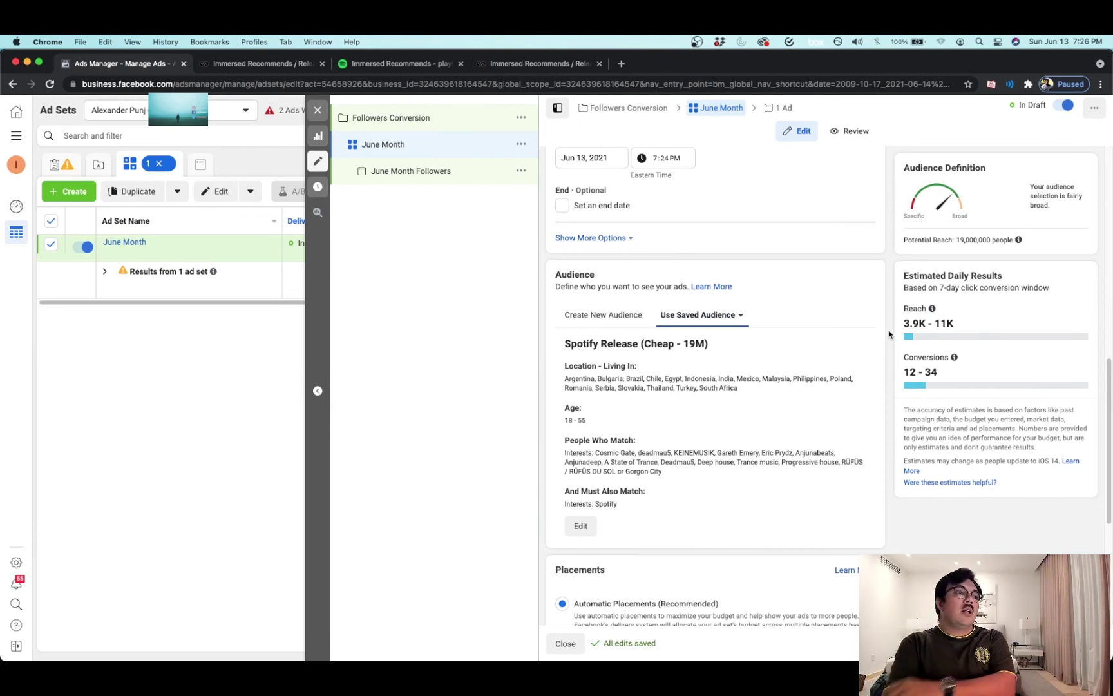
drag(937, 376, 901, 375)
click(901, 374)
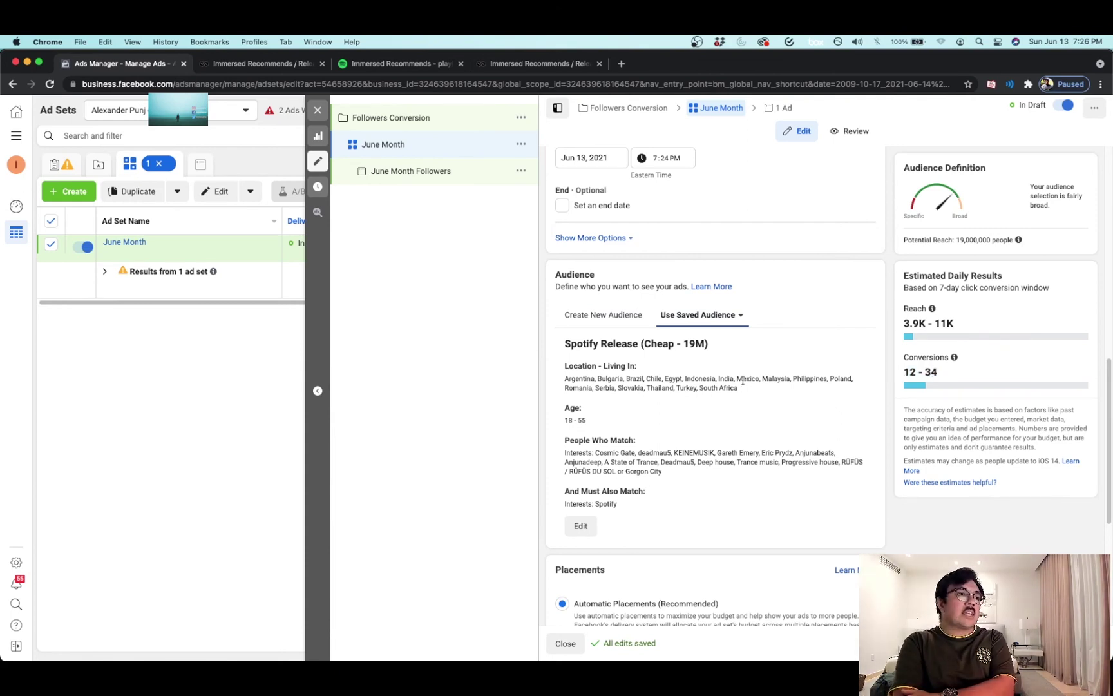
Step: Try a daily budget of $50.00 to compare the estimated daily results, and restore it to $10.00
scroll(744, 383, up, 3)
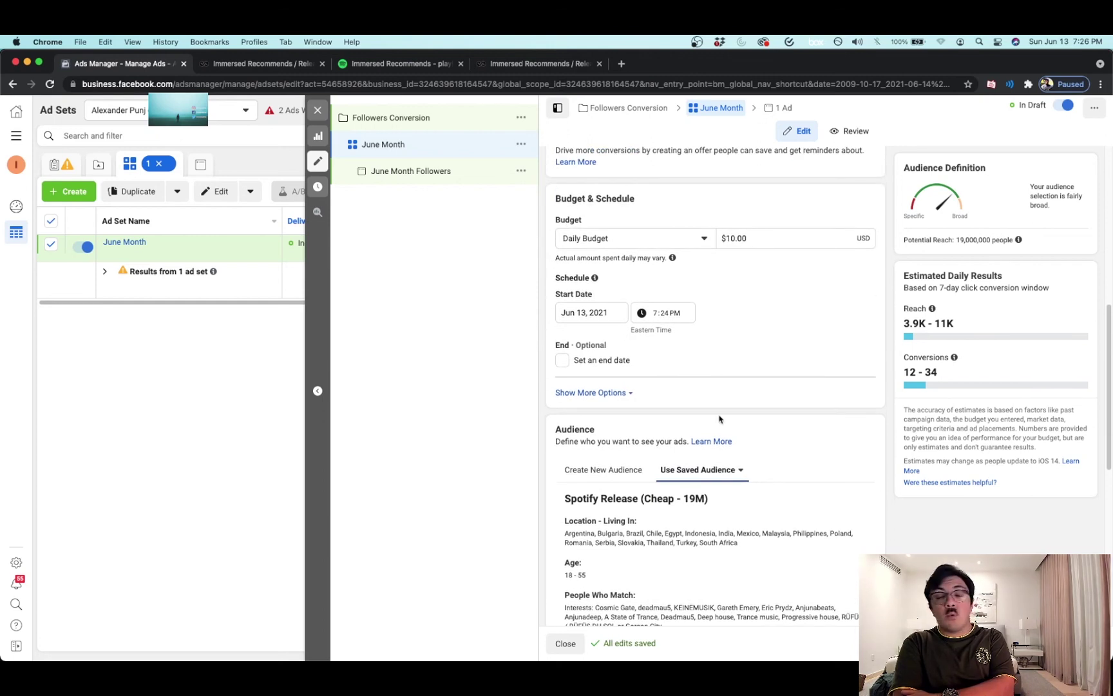
scroll(720, 418, down, 1)
click(728, 232)
key(BackSpace)
text(5)
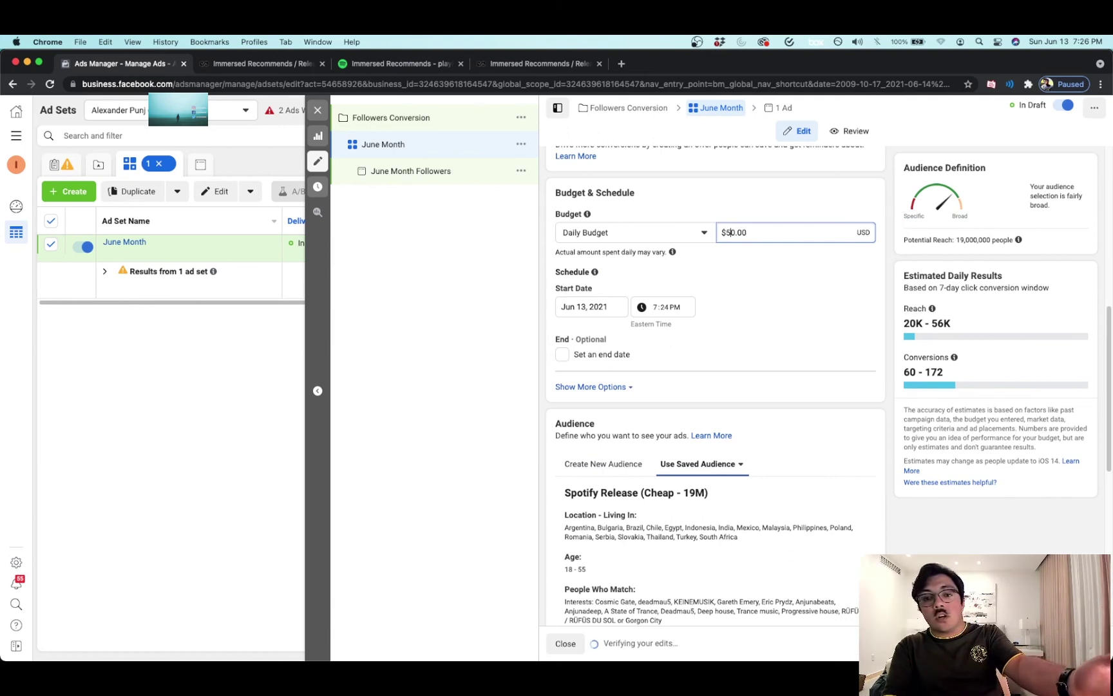
key(BackSpace)
text(1)
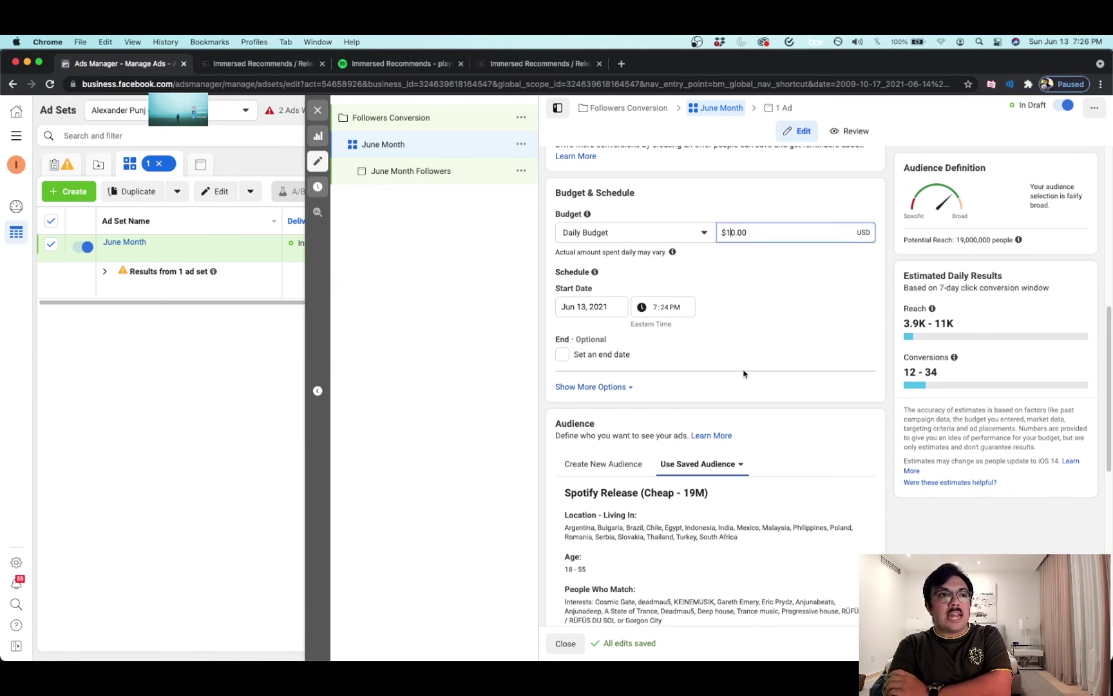
Step: Switch the ad set's placements from automatic to Manual Placements
scroll(848, 380, down, 5)
scroll(849, 380, down, 5)
scroll(849, 380, down, 1)
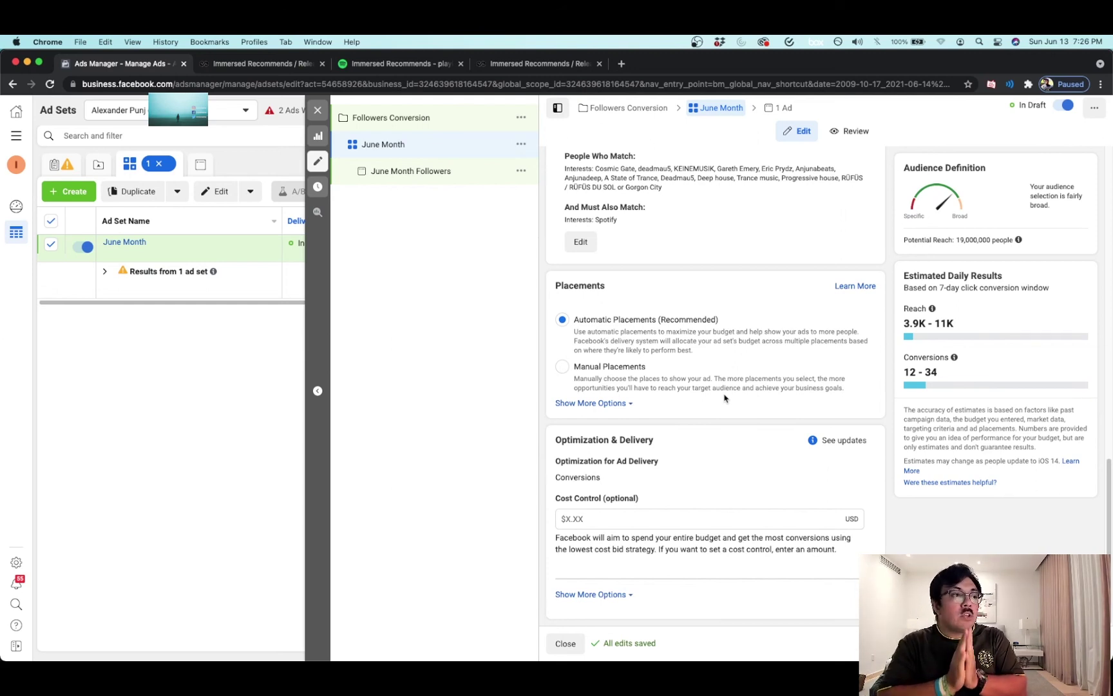
click(600, 369)
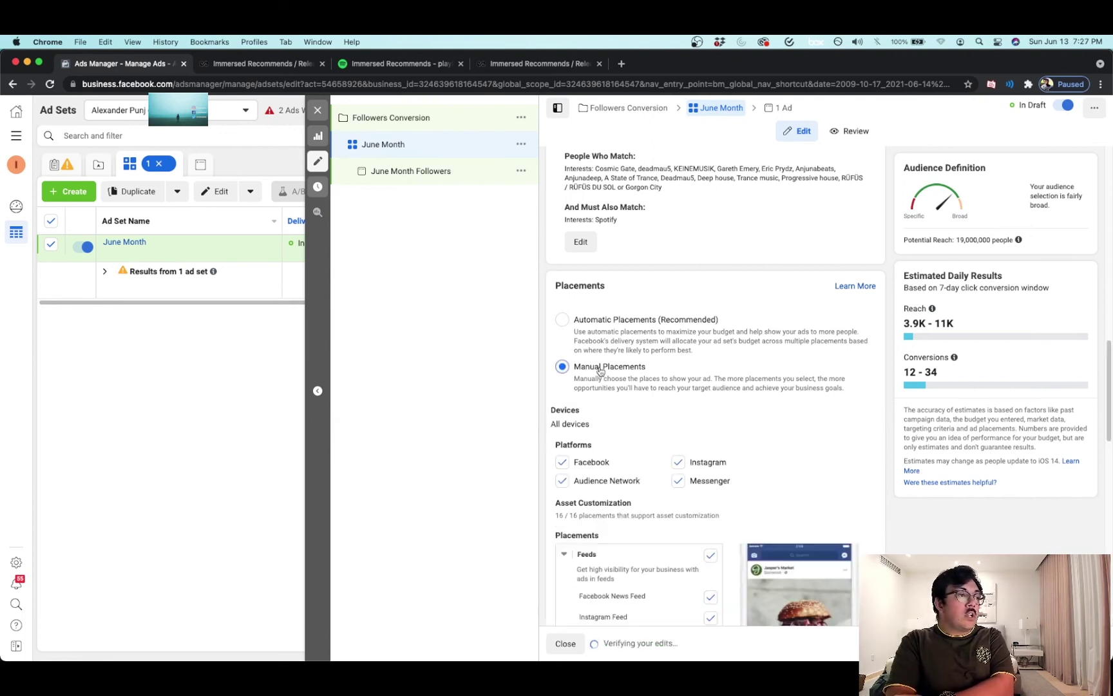
Step: Exclude the In-Stream, Search, In-Article, and Apps and Sites placements from the ad set
scroll(599, 367, down, 5)
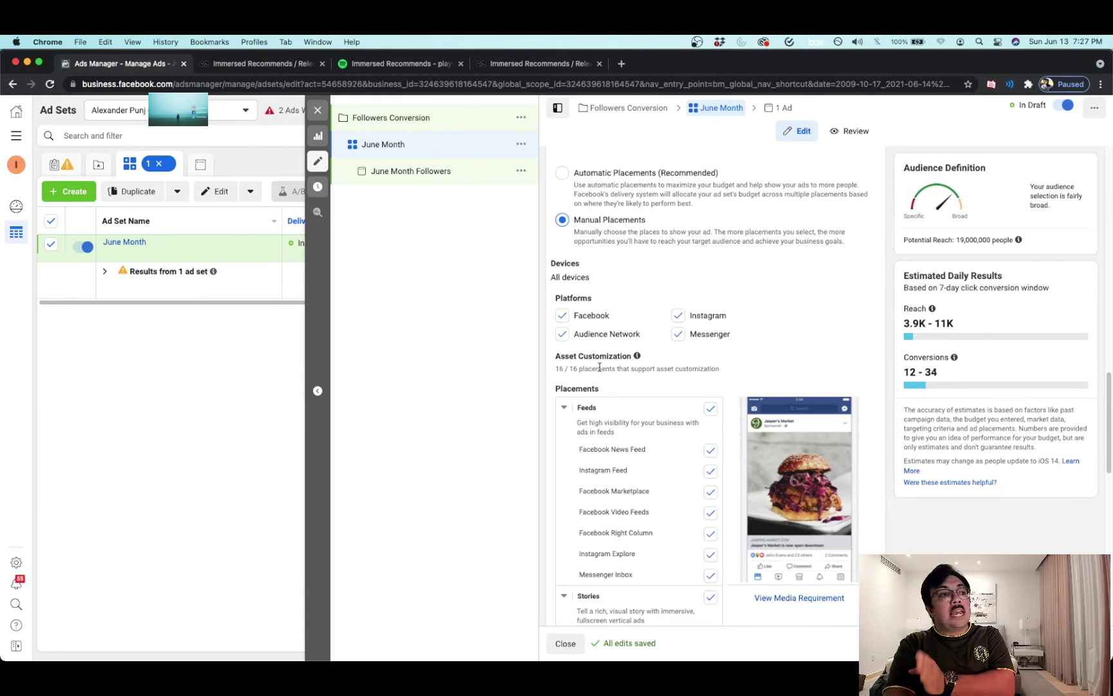
scroll(600, 367, down, 5)
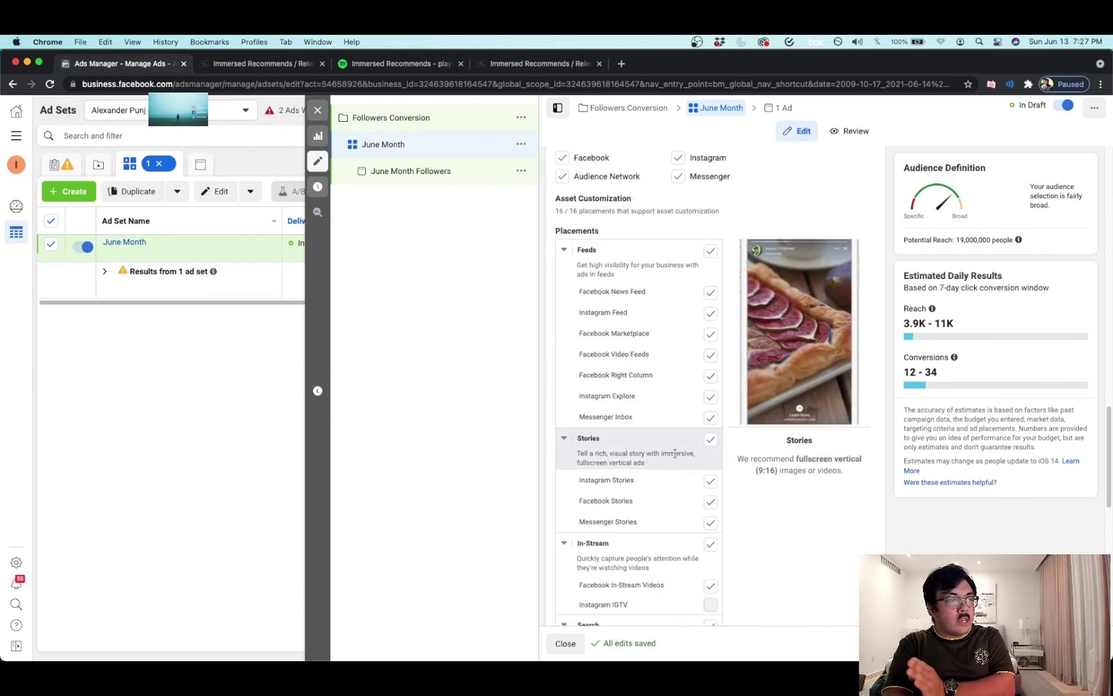
click(709, 544)
scroll(709, 534, down, 3)
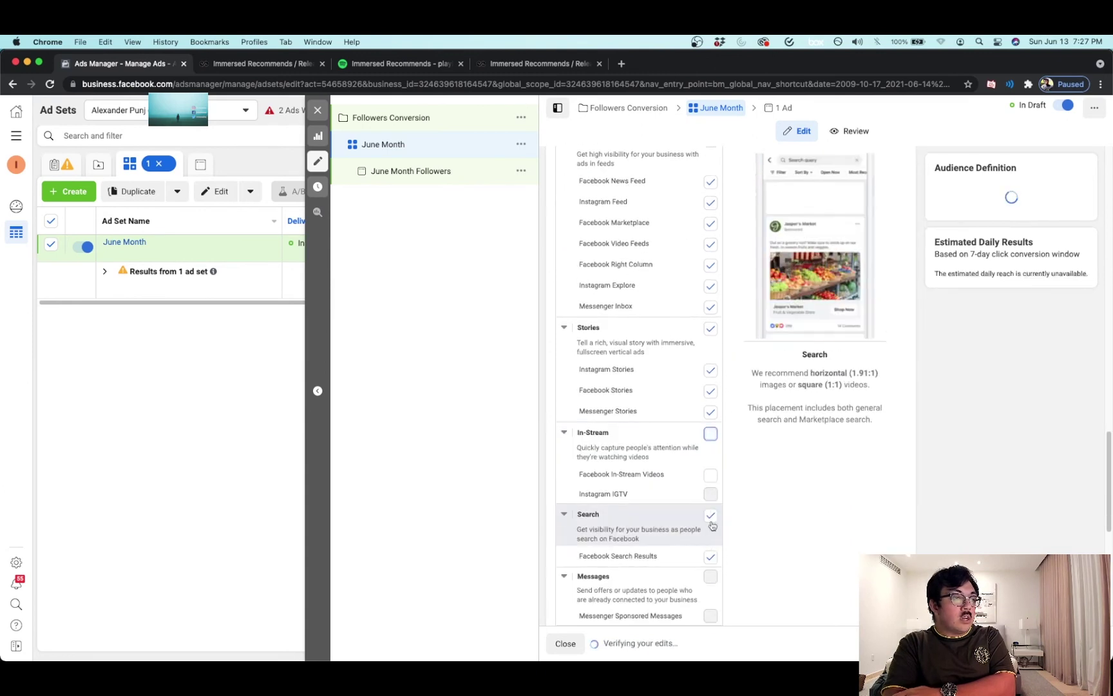
click(710, 517)
scroll(711, 517, down, 3)
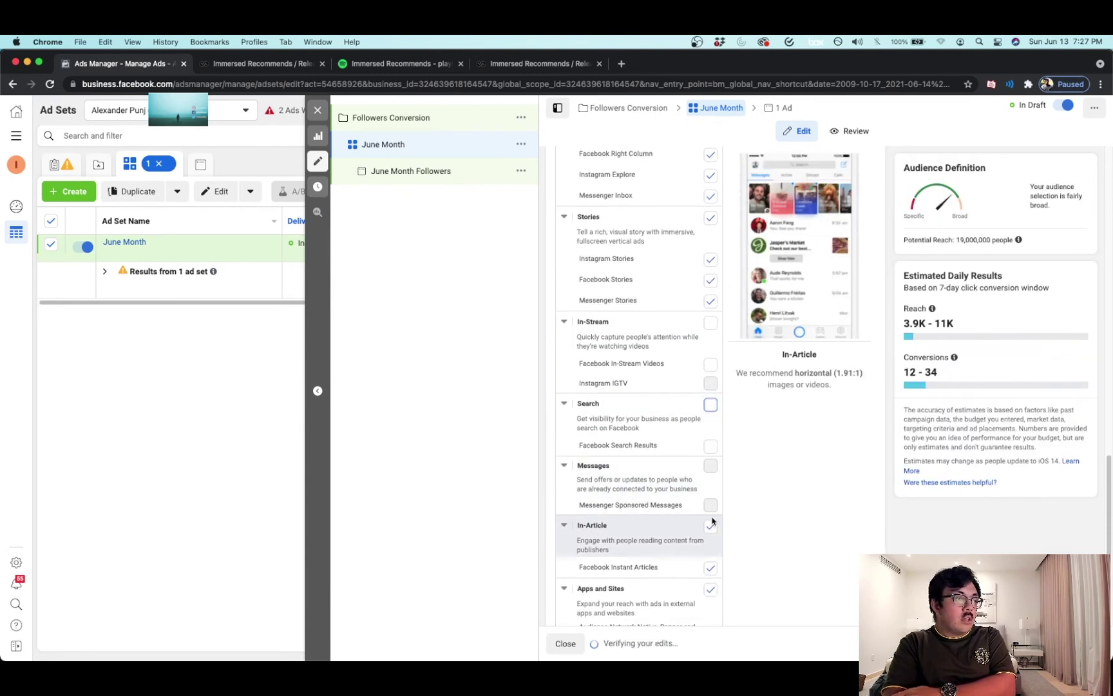
click(710, 527)
scroll(711, 535, down, 2)
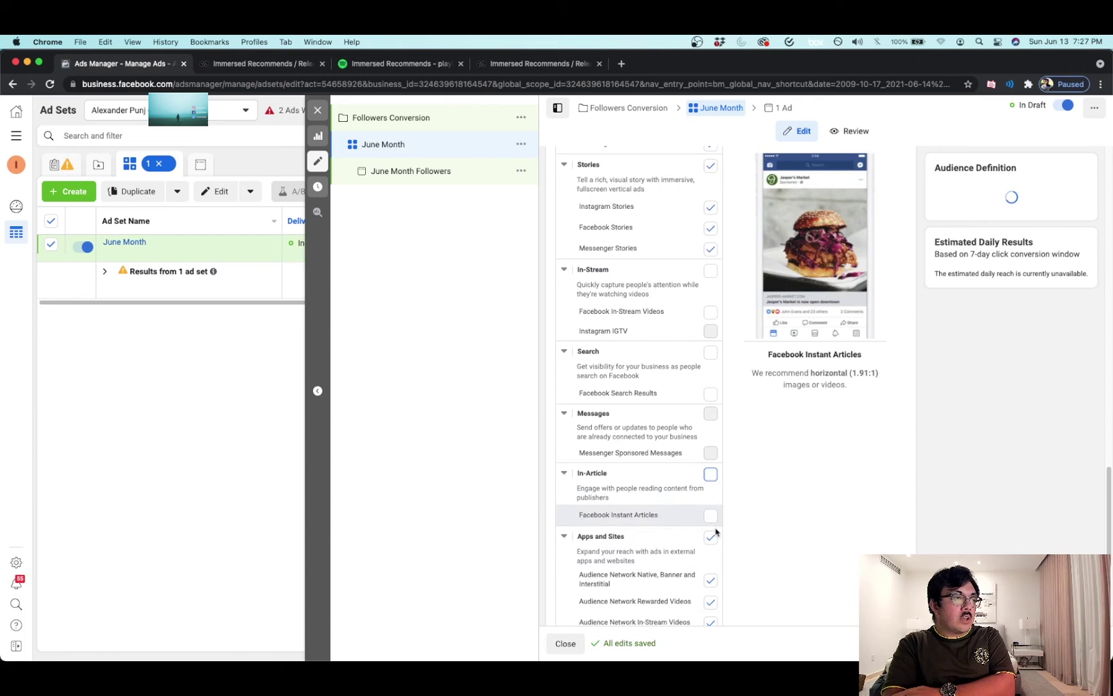
click(710, 538)
Step: Exclude the Facebook Right Column placement from the Feeds group
scroll(711, 540, up, 6)
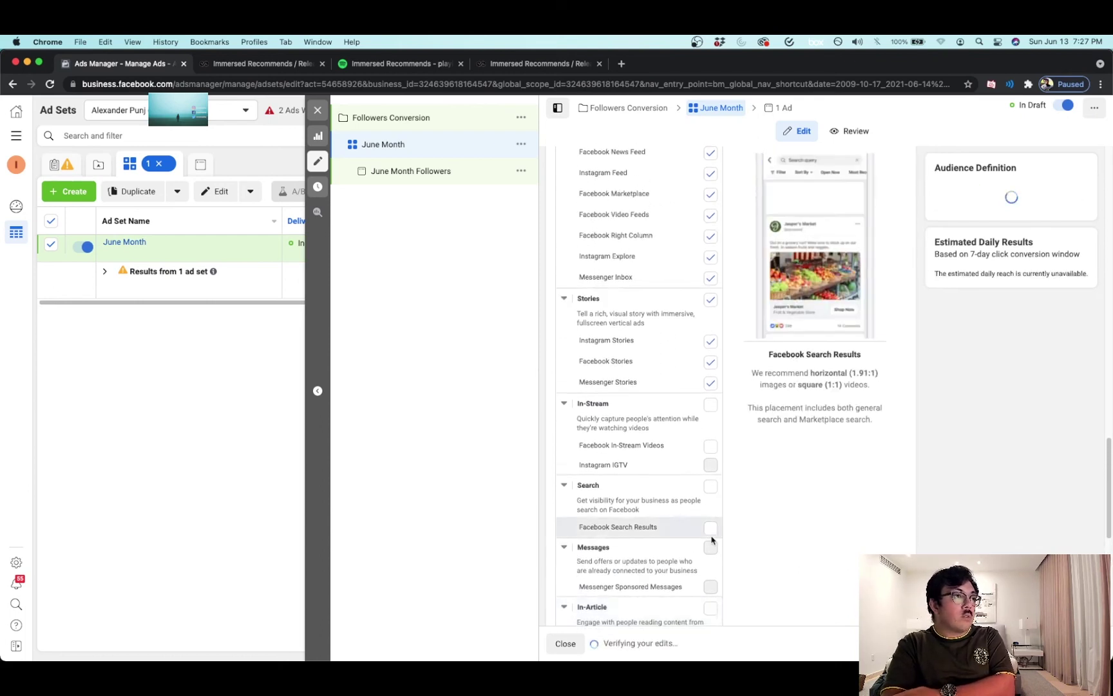
scroll(711, 540, up, 2)
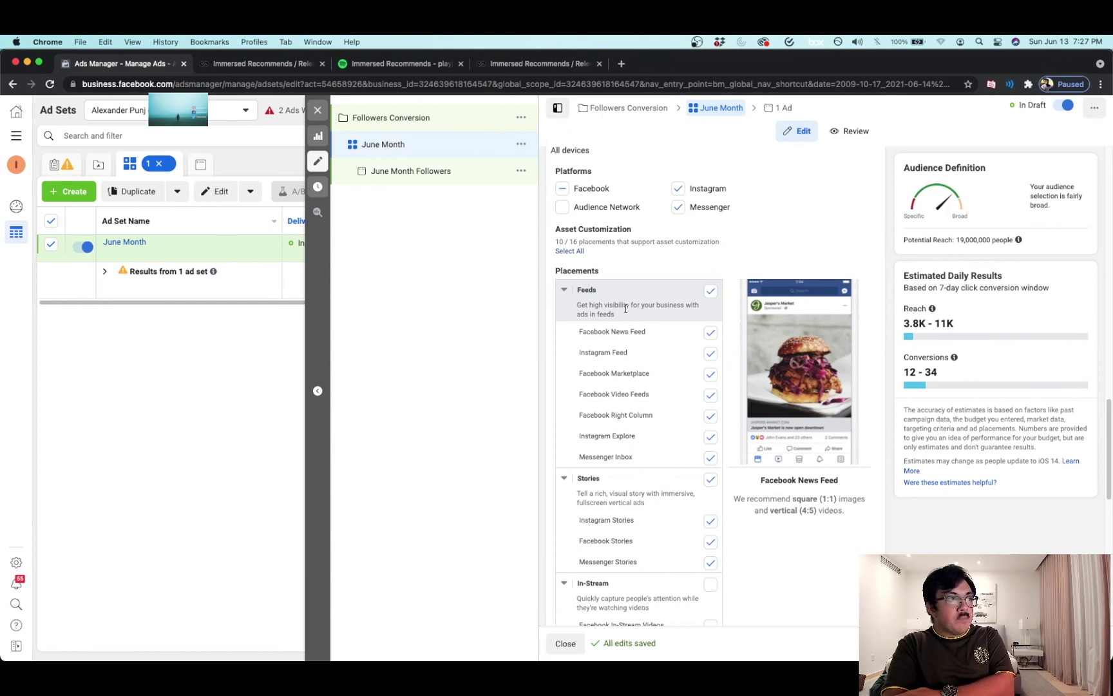
click(709, 416)
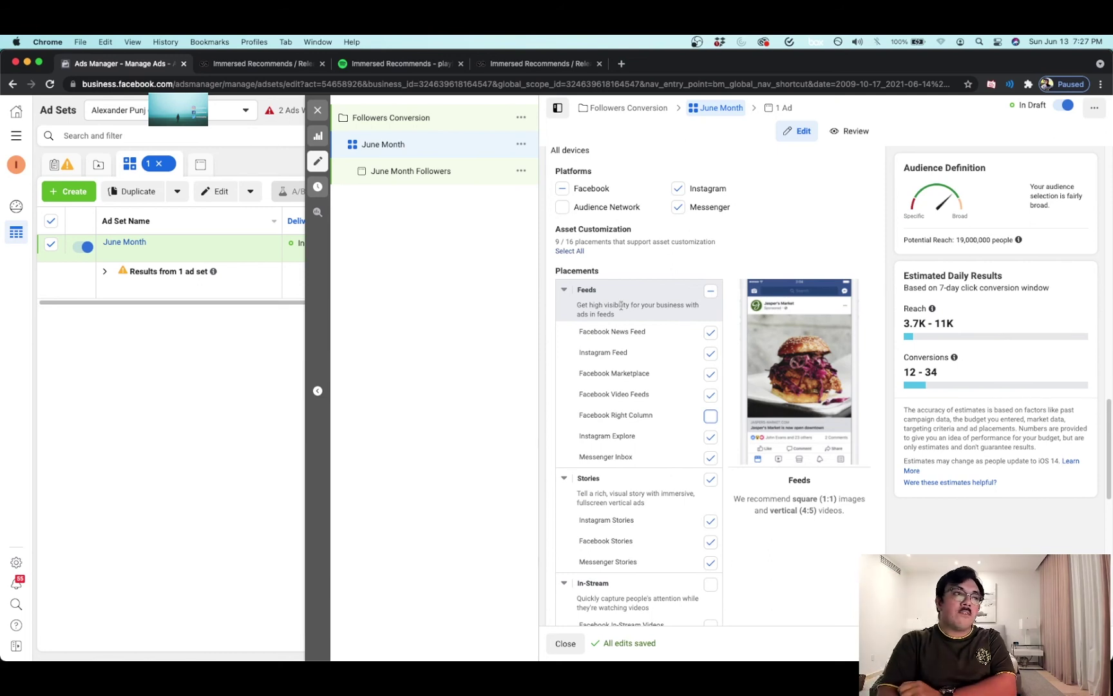
Step: Try excluding all Feeds placements to compare the estimates, and restore every feed except Facebook Right Column
click(709, 293)
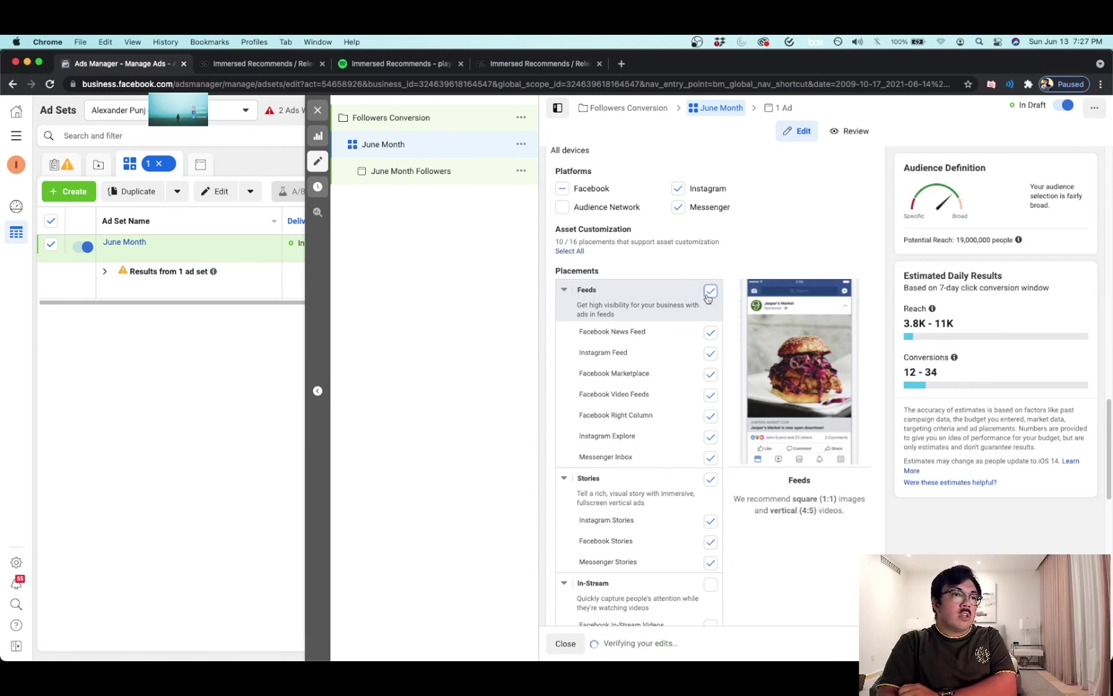
click(710, 292)
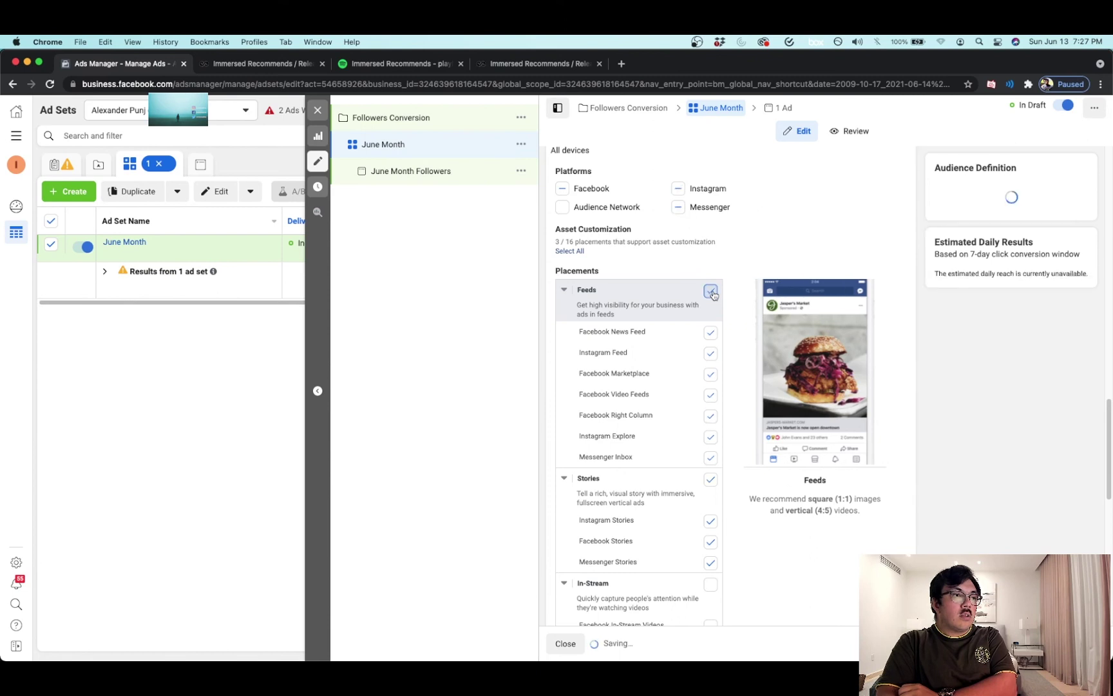
mouse_move(940, 362)
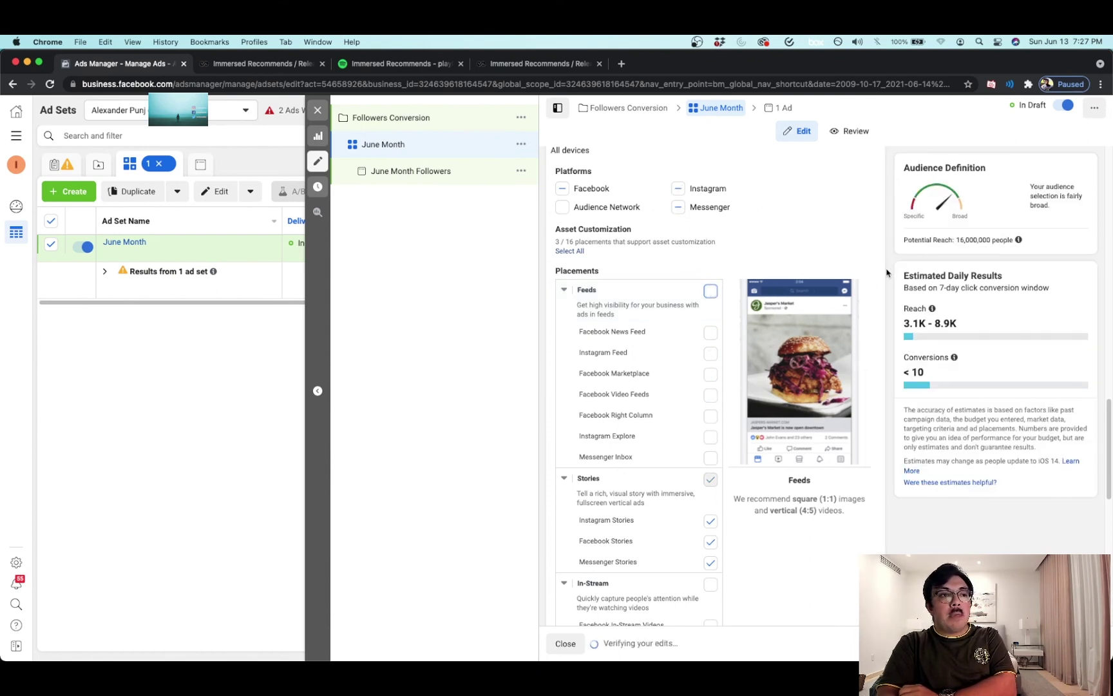
click(710, 291)
click(710, 416)
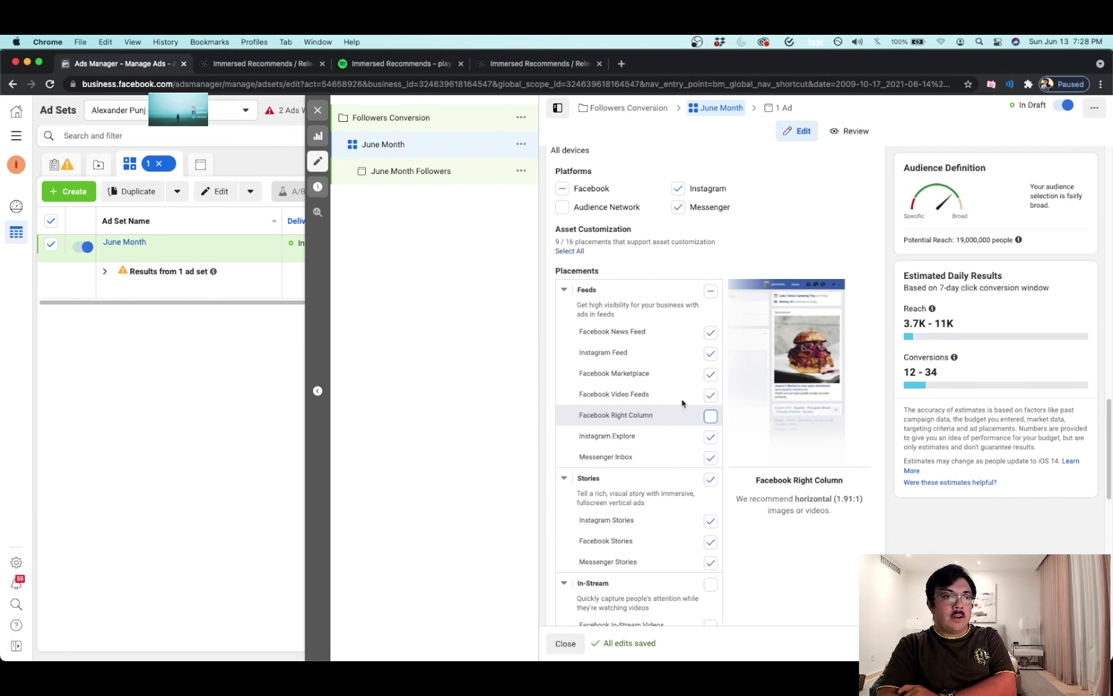
Step: Proceed from the June Month ad set to its ad and set the Instagram account to immersedrec
scroll(608, 249, down, 10)
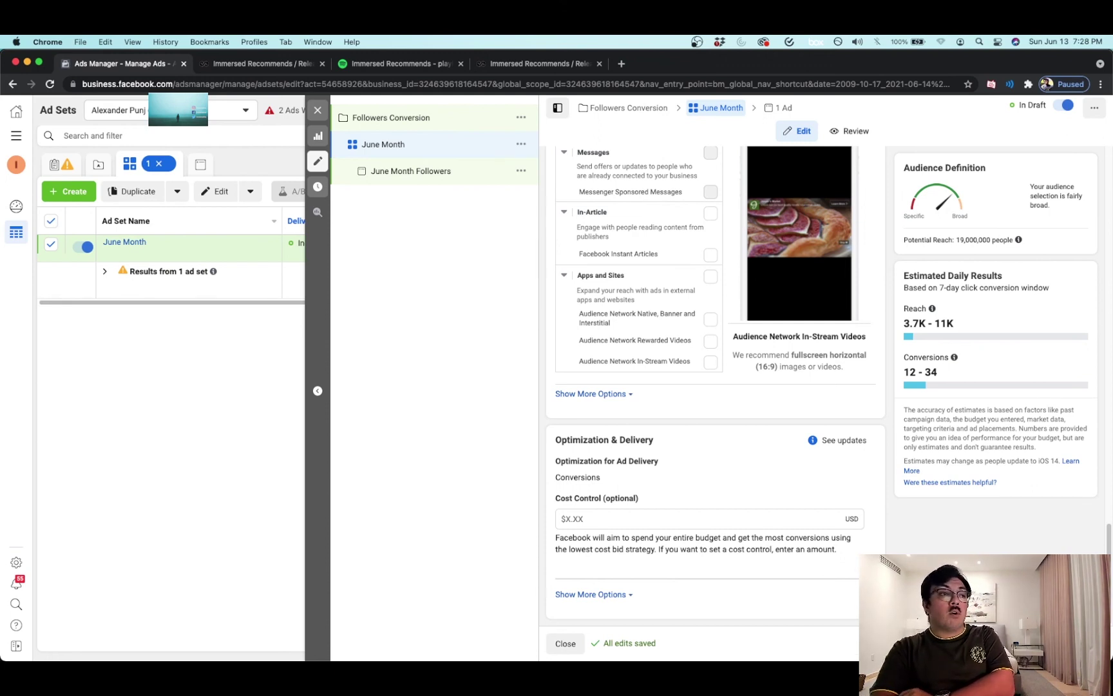
click(1081, 642)
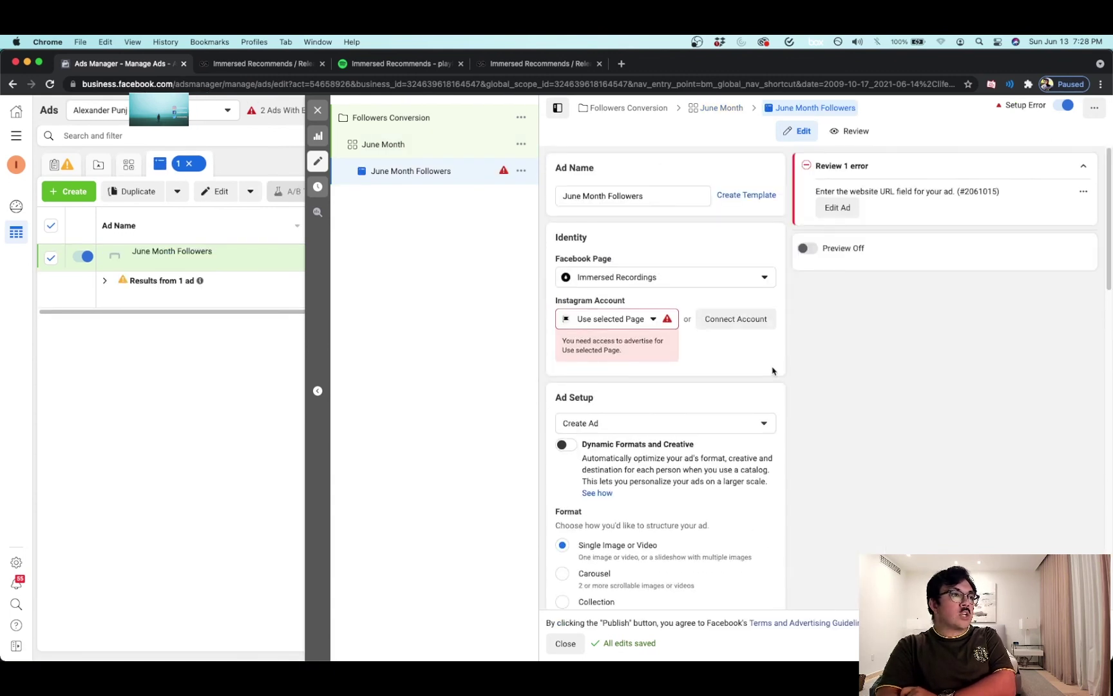
click(610, 319)
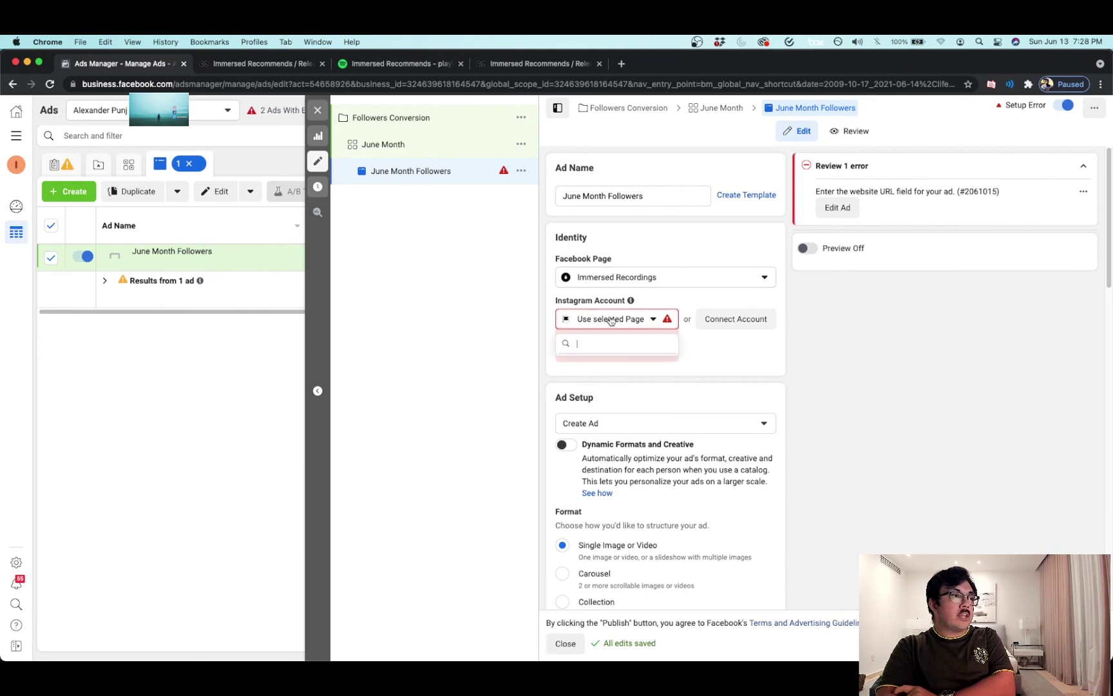
click(612, 372)
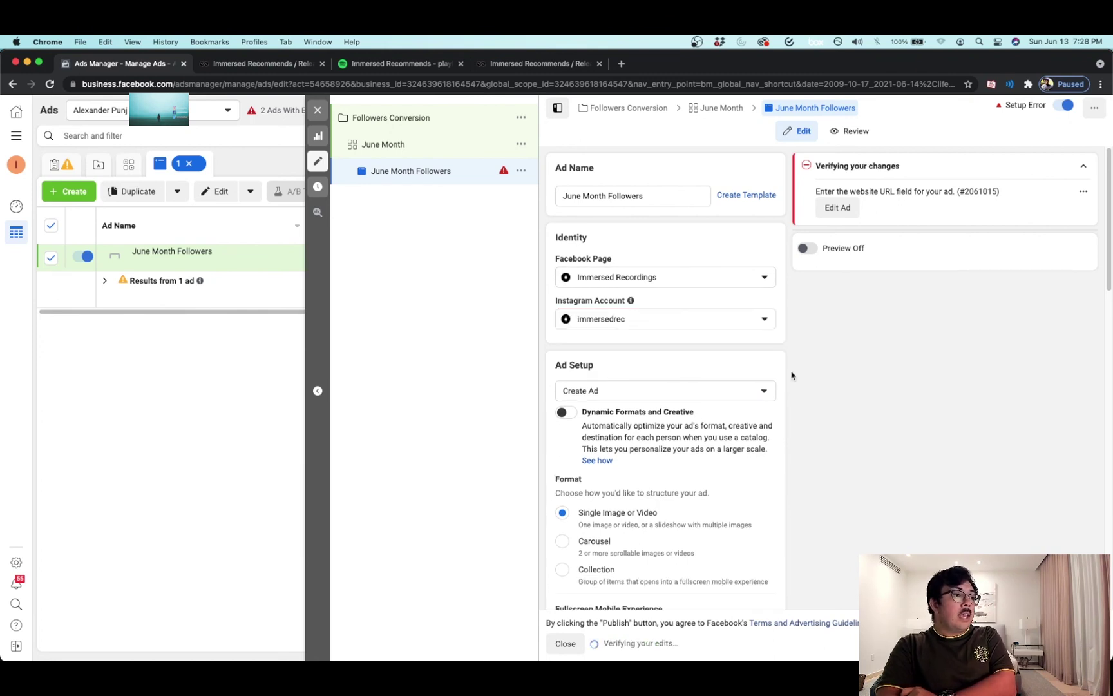
Step: Add the account video Recommends Spotify Story AD.mp4 as the ad's media, keeping the default placement crop settings
scroll(842, 396, down, 3)
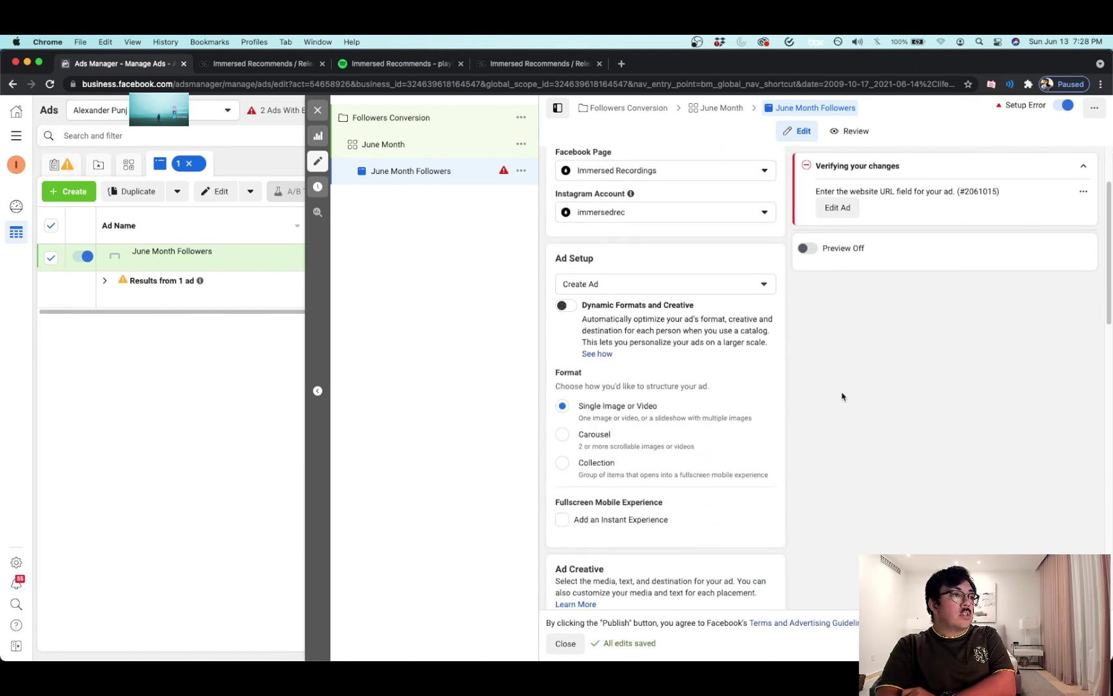
scroll(841, 396, down, 2)
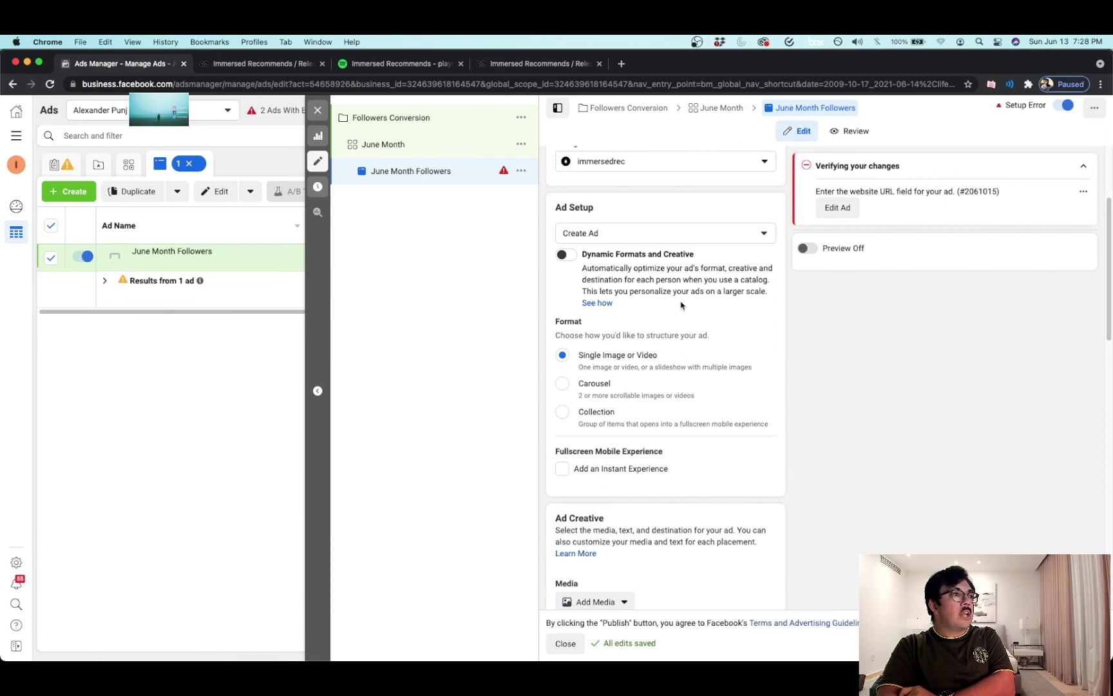
scroll(681, 305, up, 2)
scroll(681, 305, down, 2)
scroll(680, 305, down, 1)
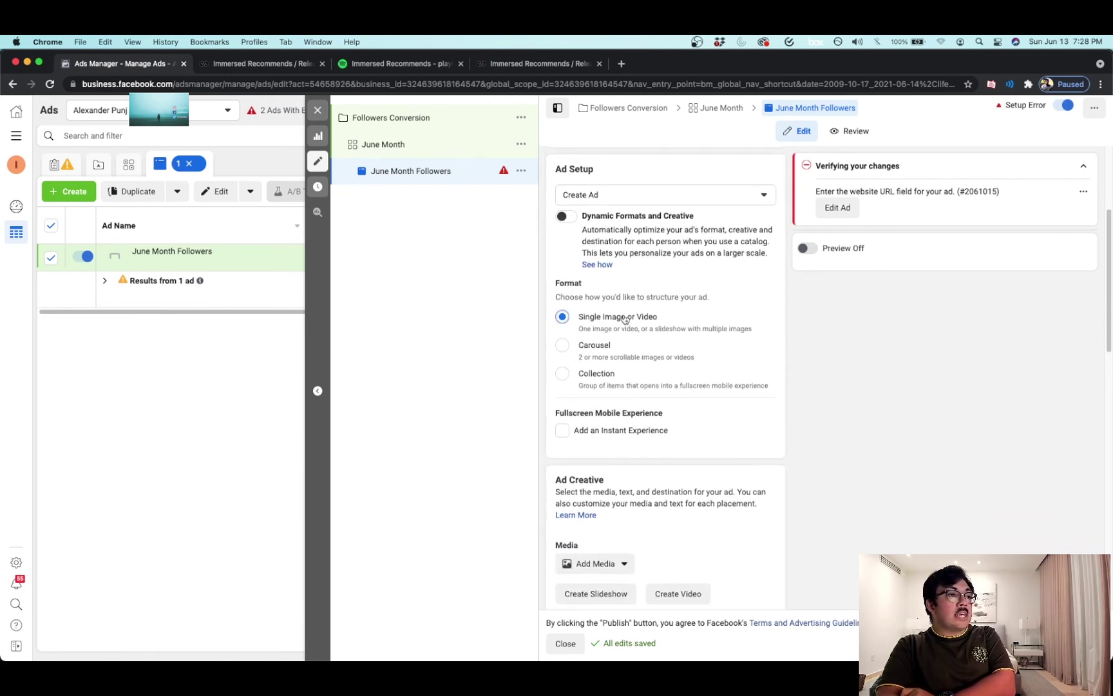
scroll(624, 319, down, 4)
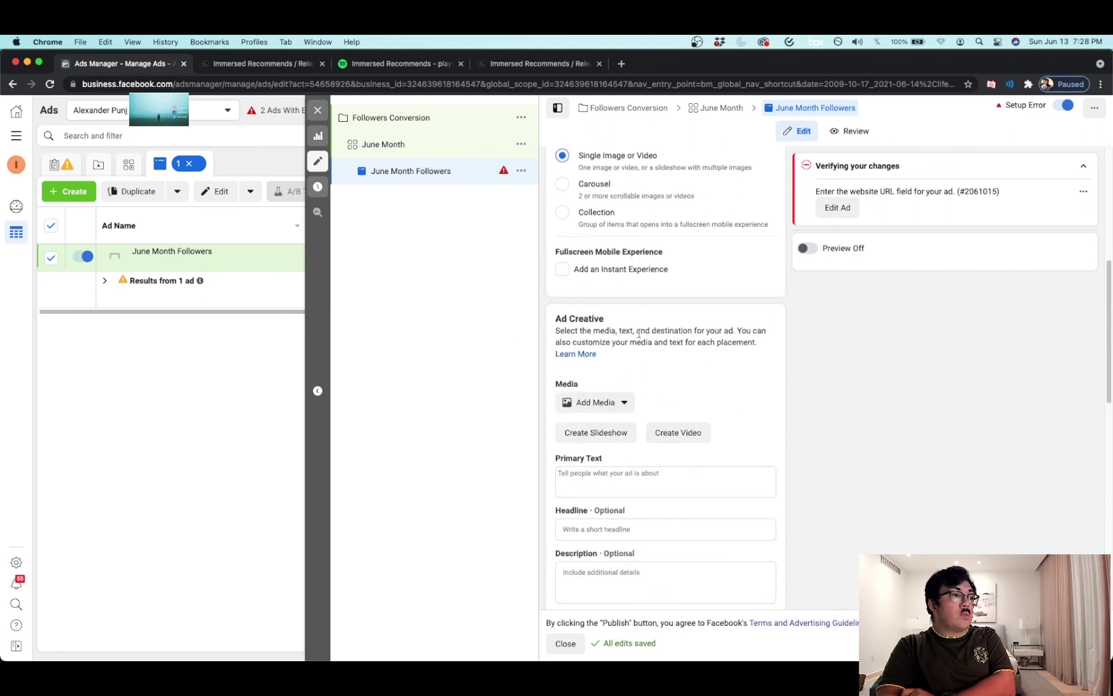
scroll(555, 399, down, 1)
click(622, 373)
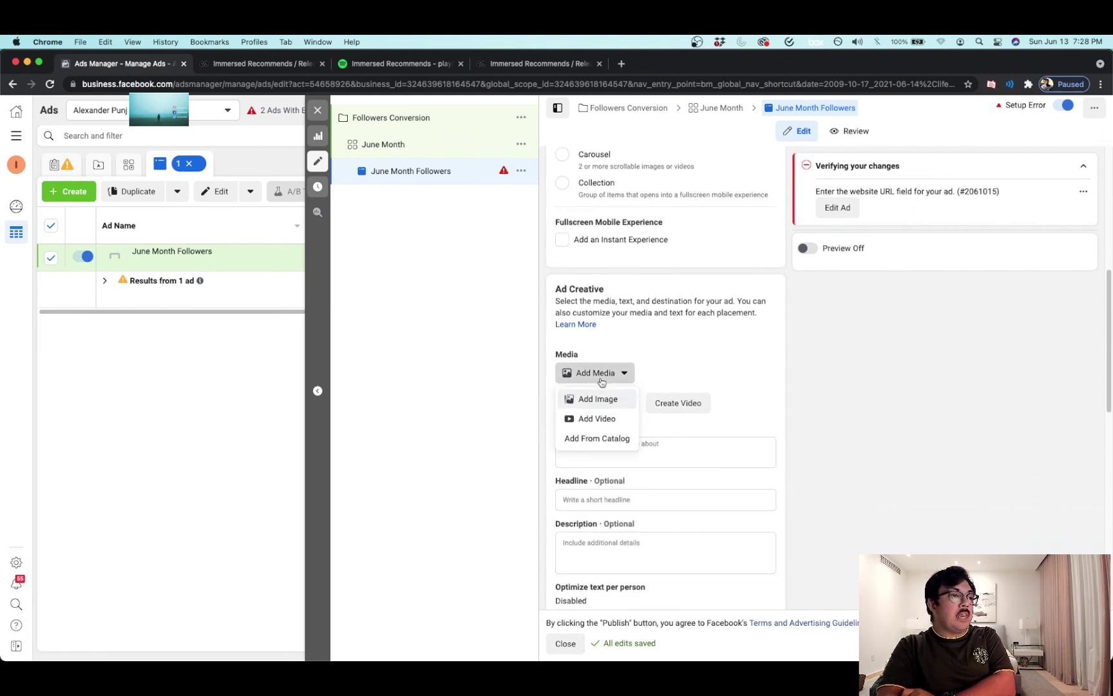
click(598, 419)
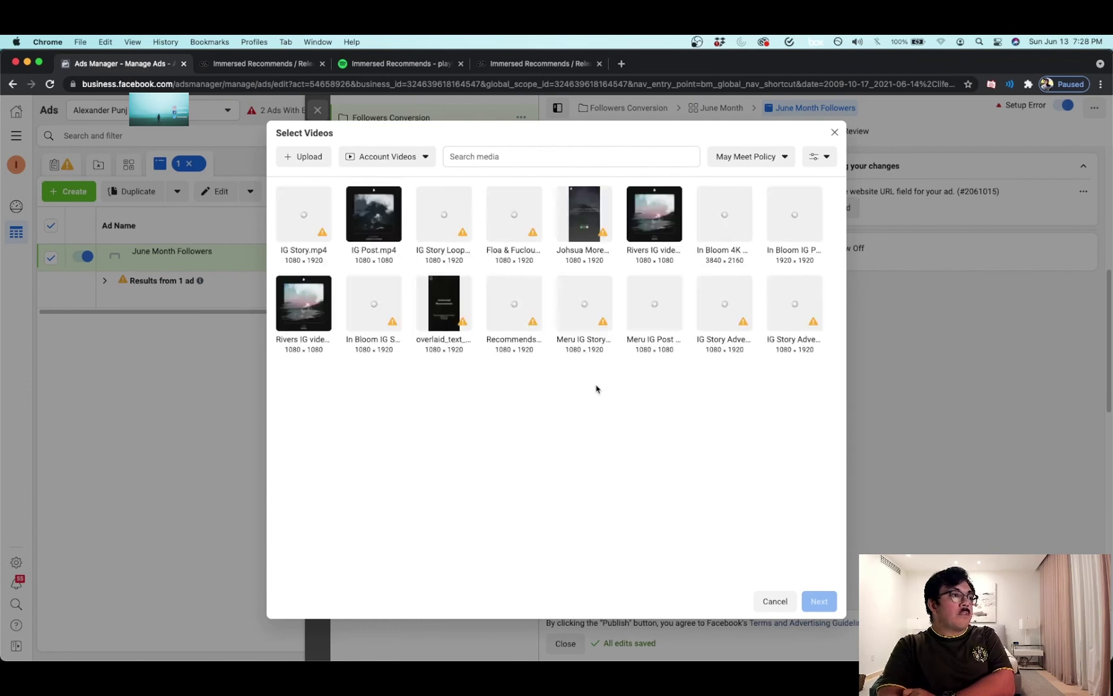
mouse_move(714, 221)
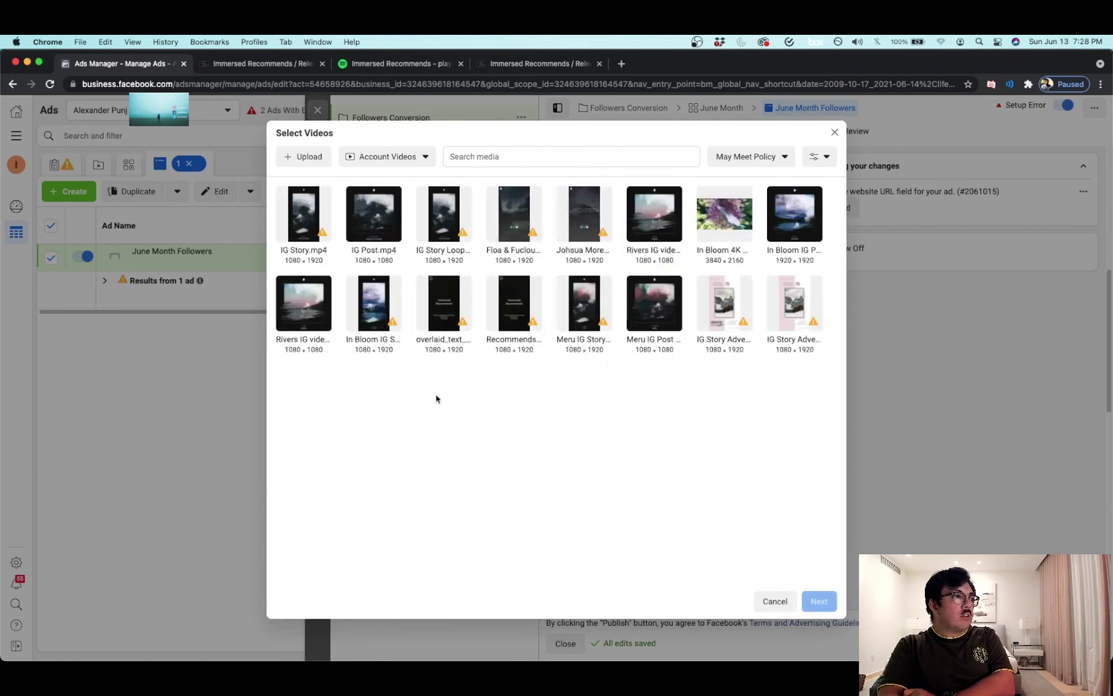
click(522, 325)
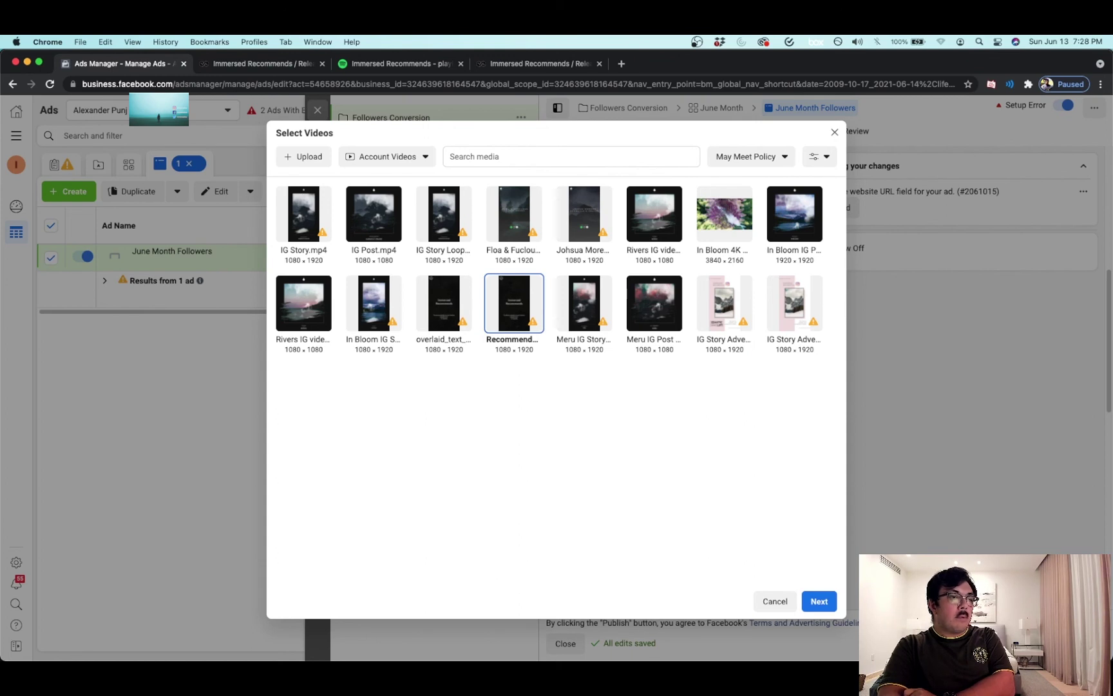
click(830, 603)
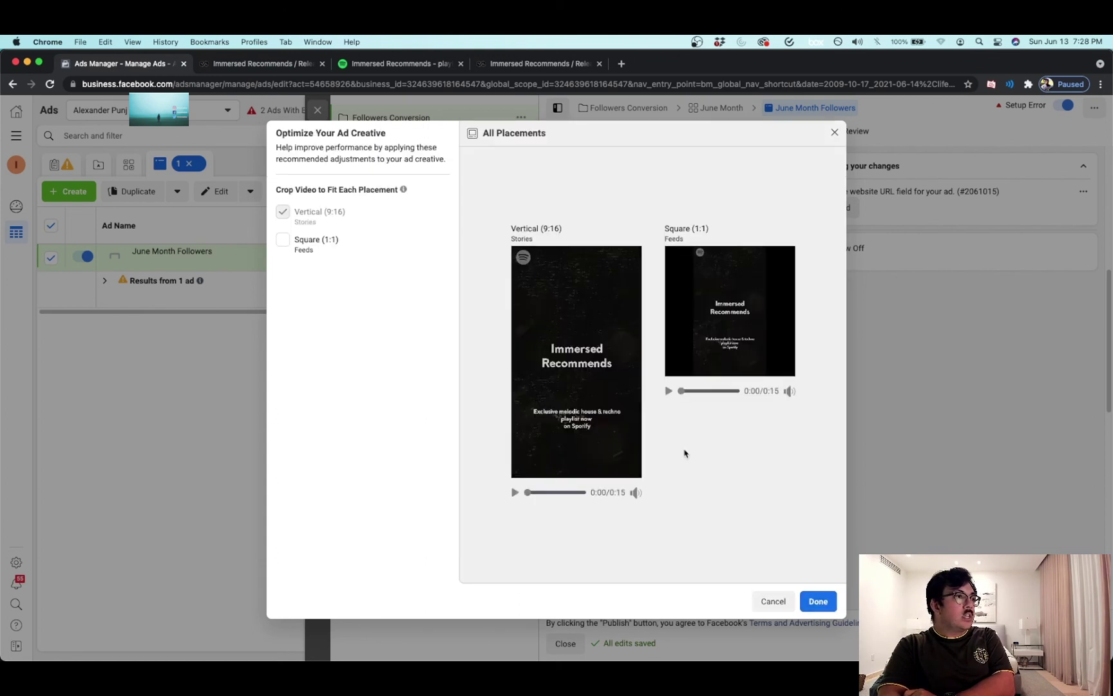
click(817, 608)
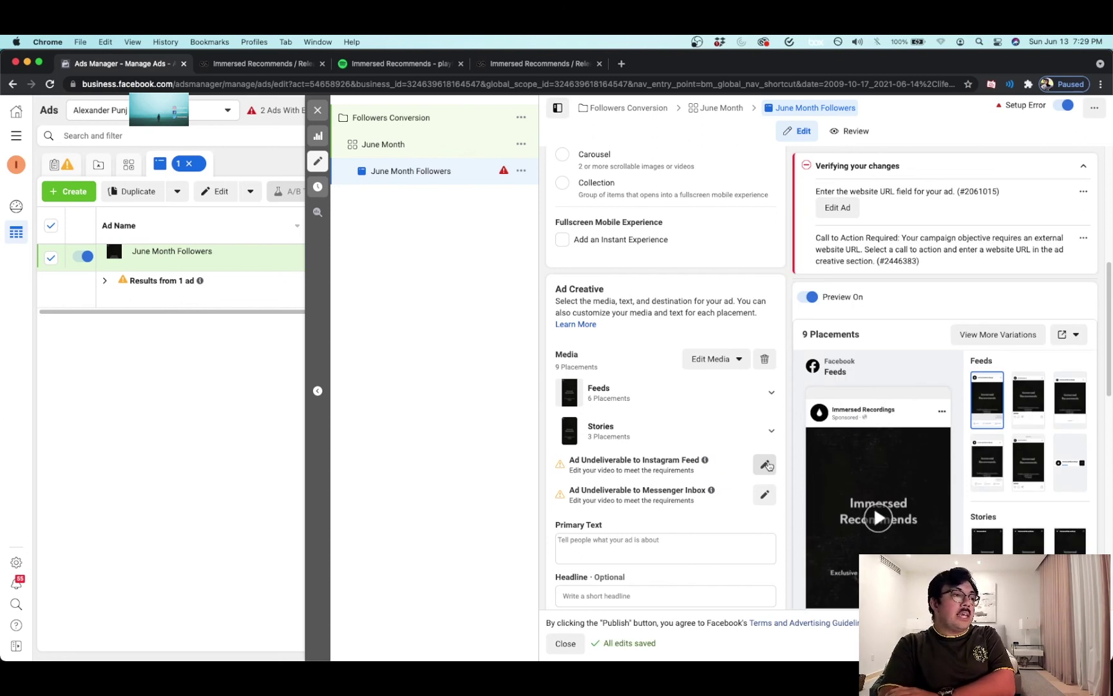
Step: Crop the ad video for the Instagram Feed placement using the automatic 1:1 ratio
click(763, 466)
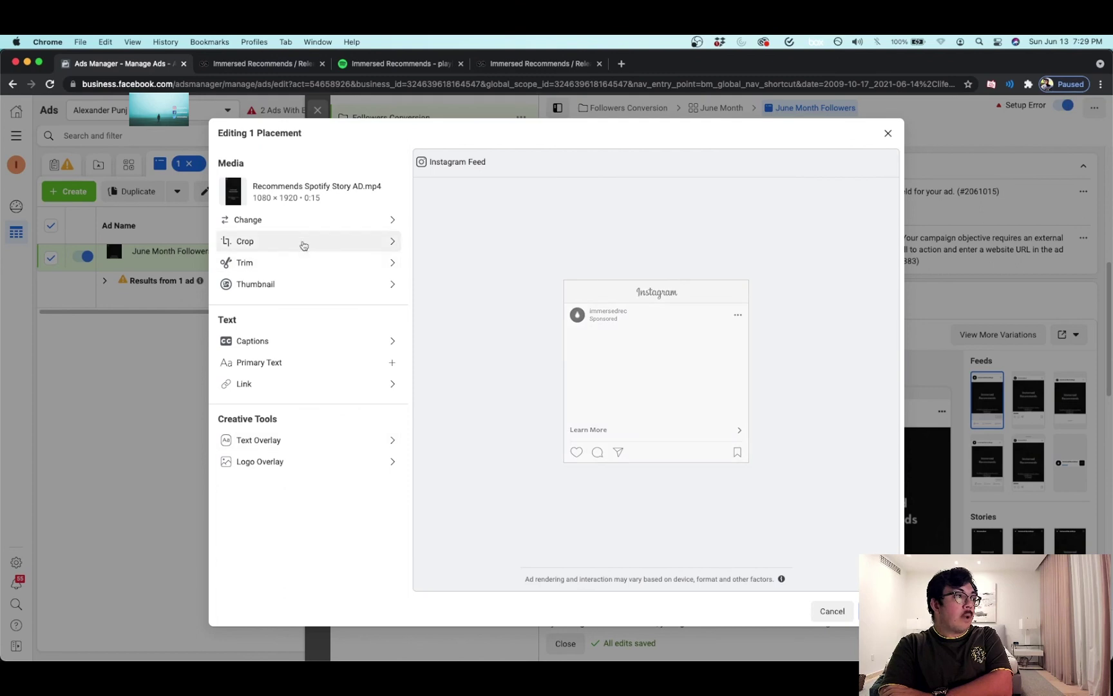
click(301, 242)
click(529, 230)
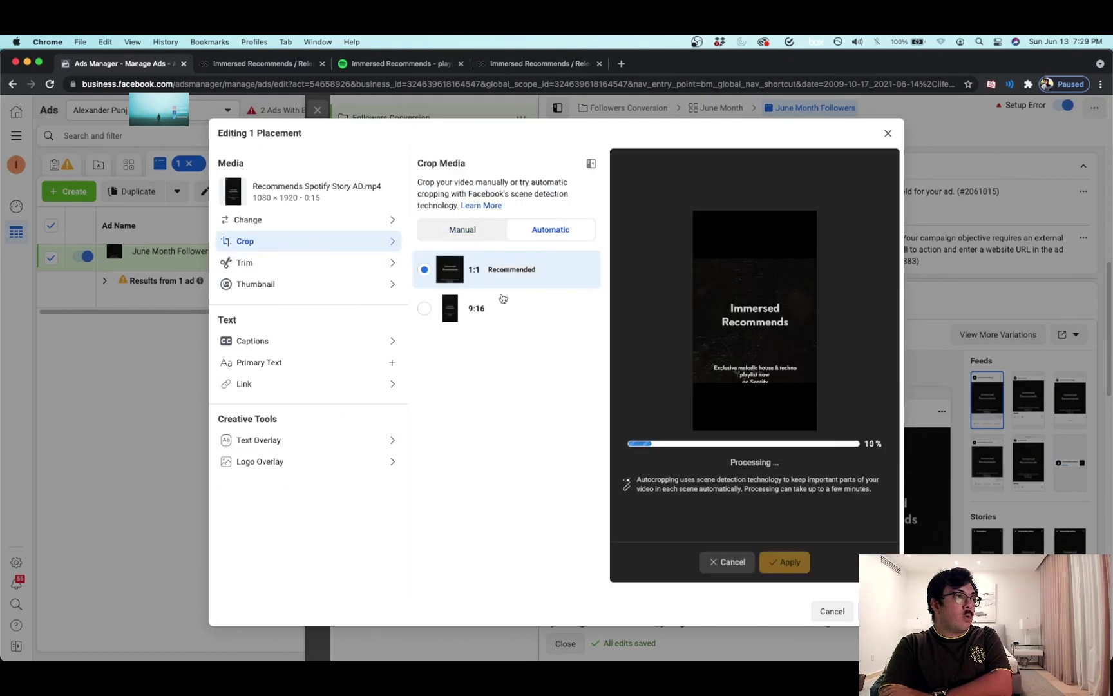
click(795, 567)
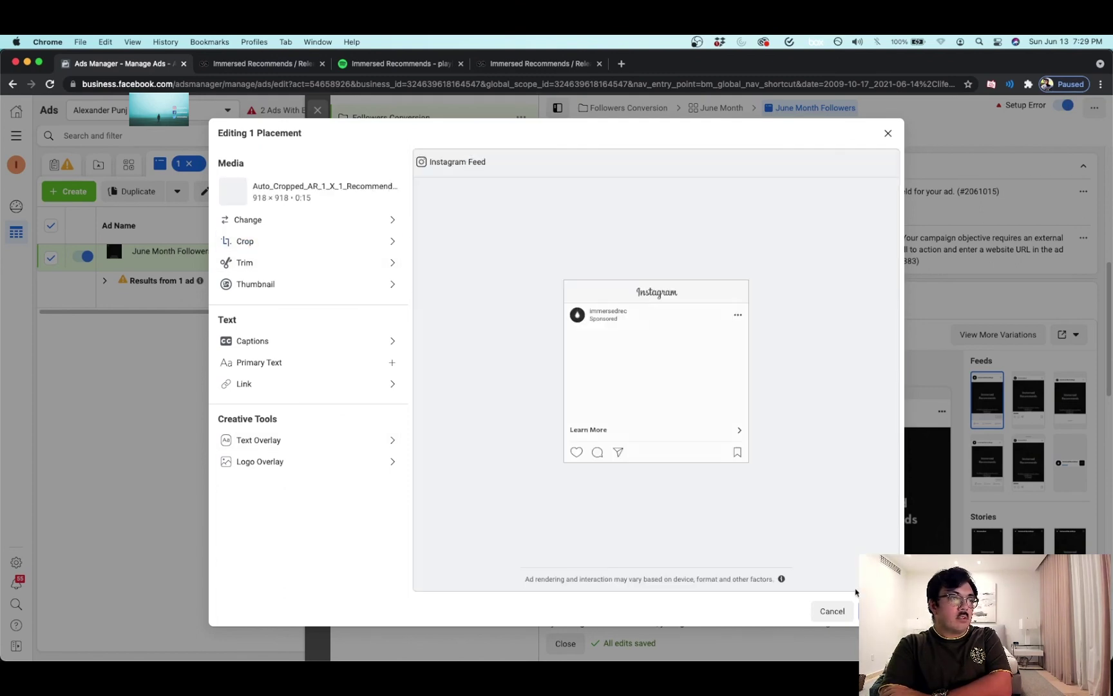
click(877, 611)
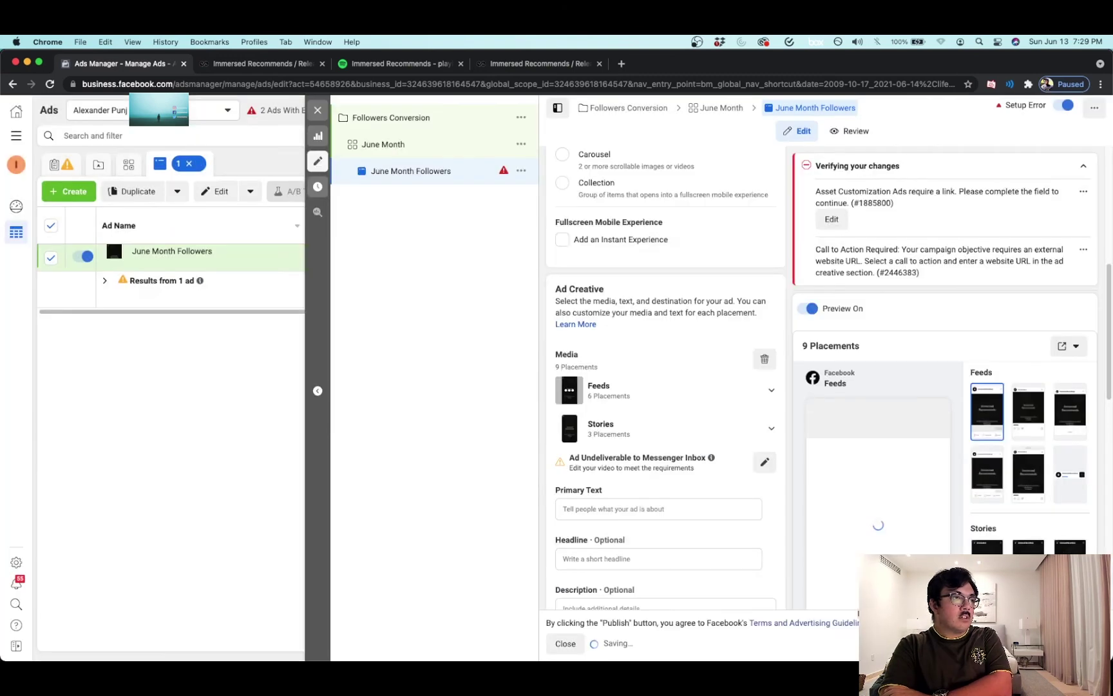
Step: Crop the ad video for the Messenger Inbox placement using the automatic 1:1 ratio
click(764, 462)
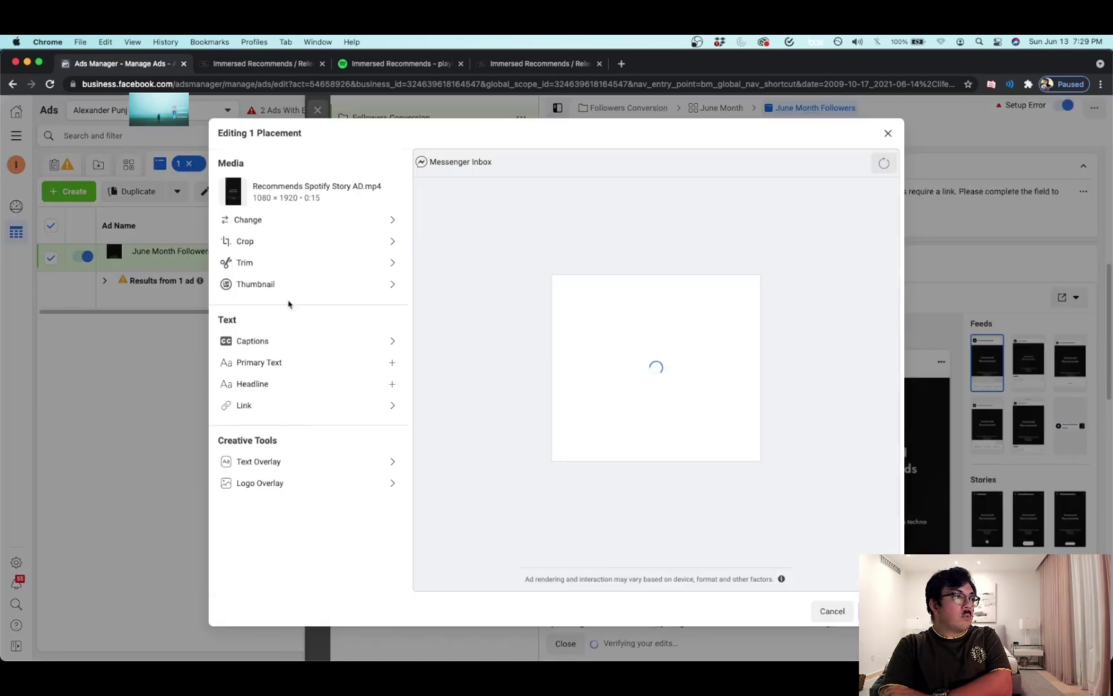
click(255, 248)
click(532, 230)
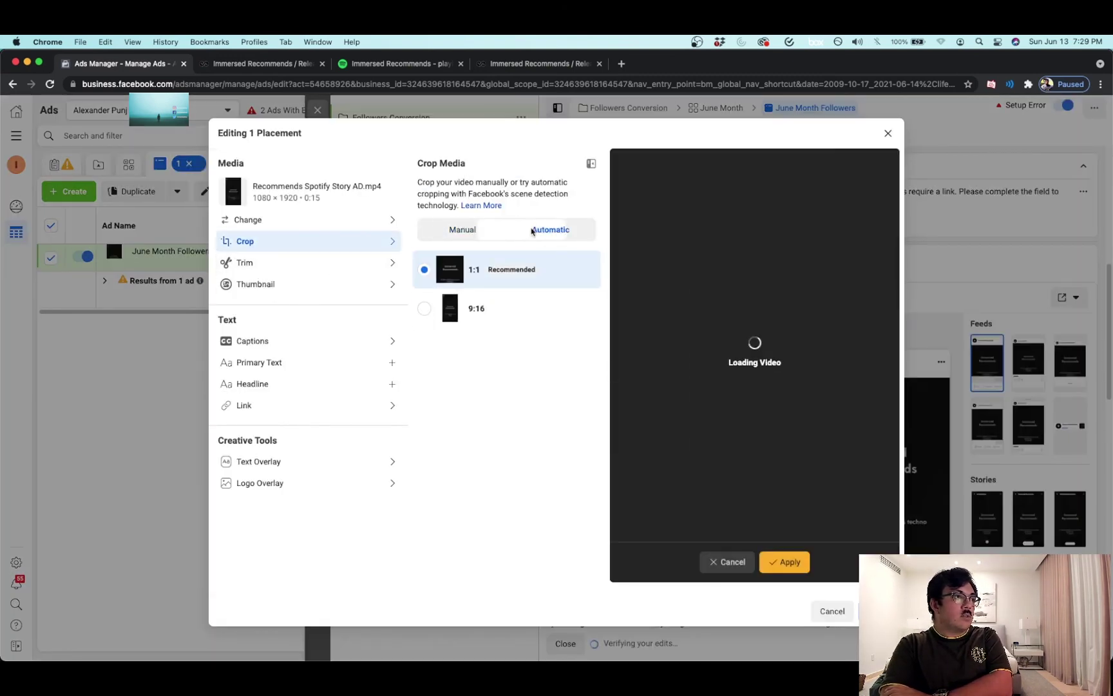
click(793, 560)
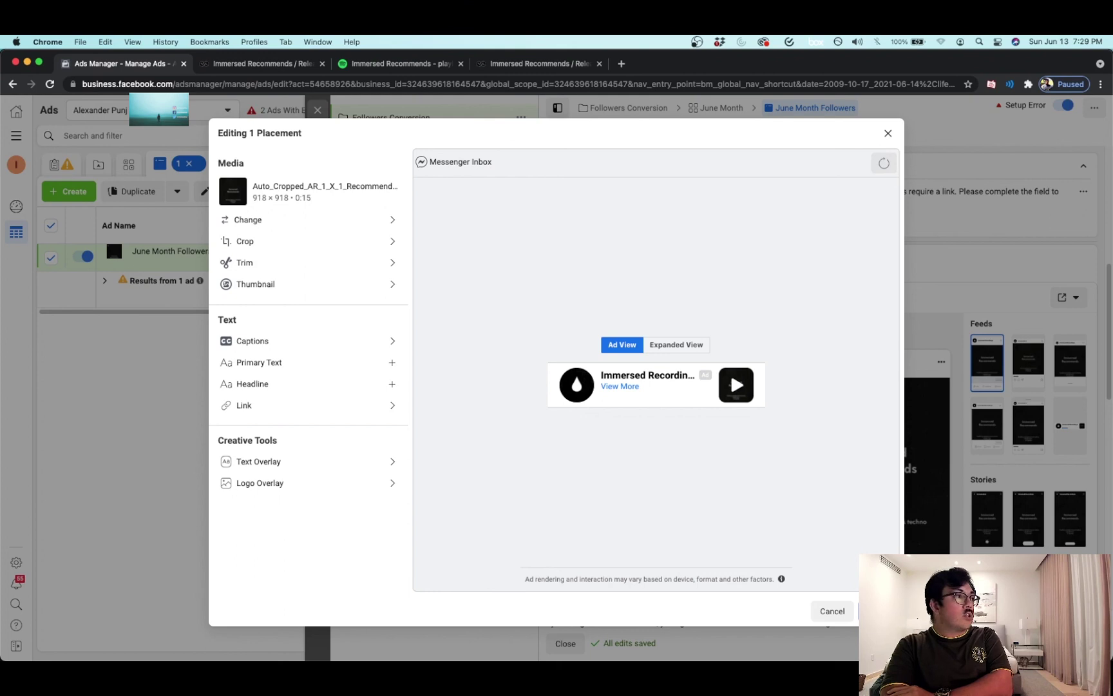
click(877, 610)
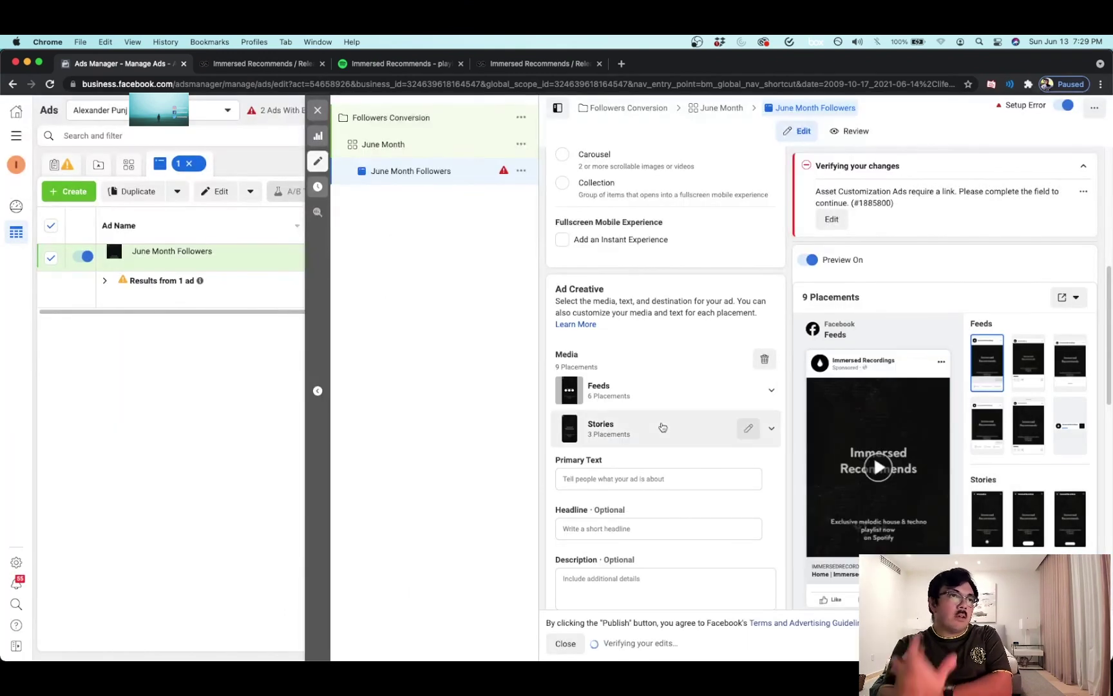
Step: Fill the primary text with the suggestion previously used with this video, beginning "Follow the exclusive melodic house and techno playlist"
scroll(662, 427, down, 2)
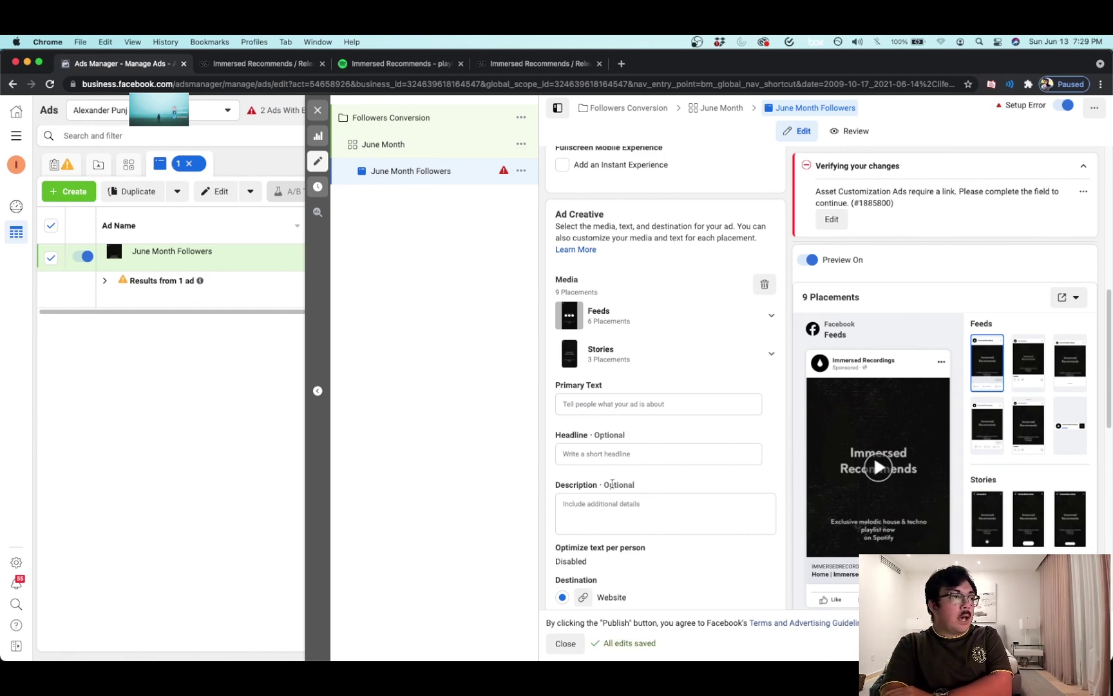
click(591, 406)
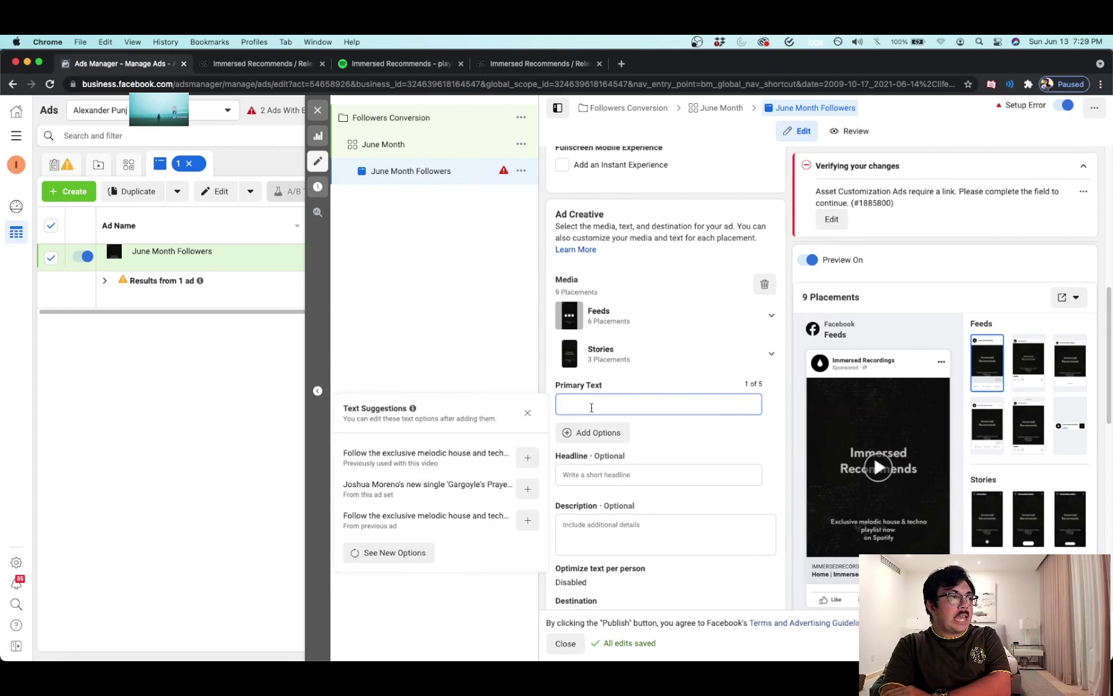
click(534, 458)
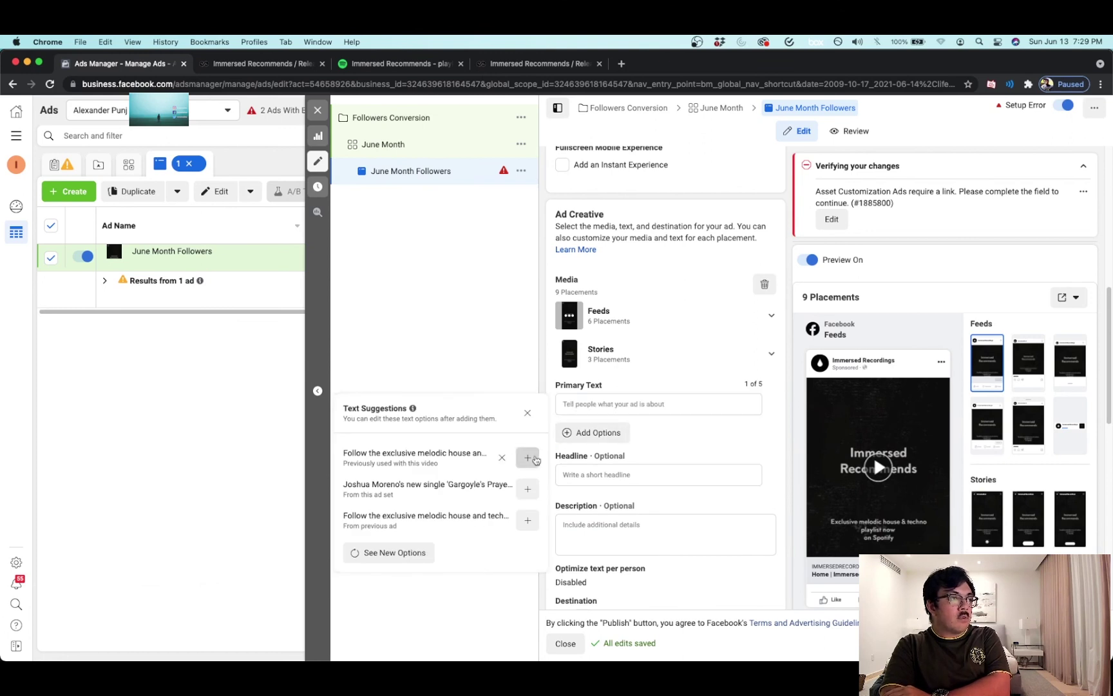
click(534, 458)
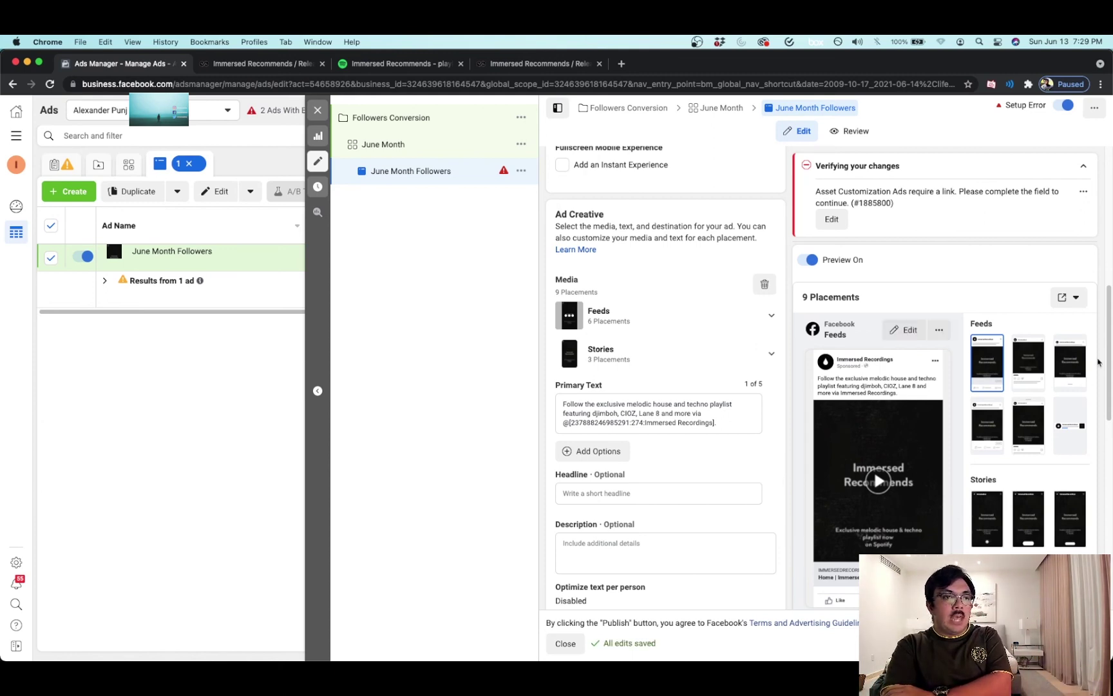
Step: Preview the ad in the Instagram Stories, Facebook Stories and Facebook Feeds placements
click(990, 519)
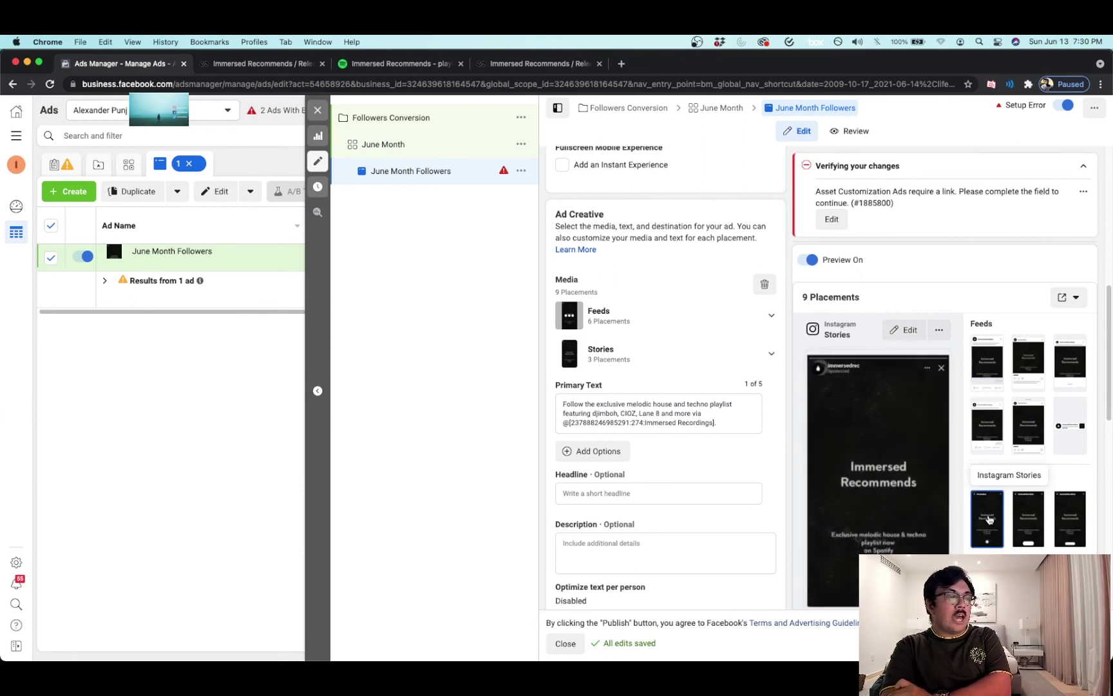
click(1030, 516)
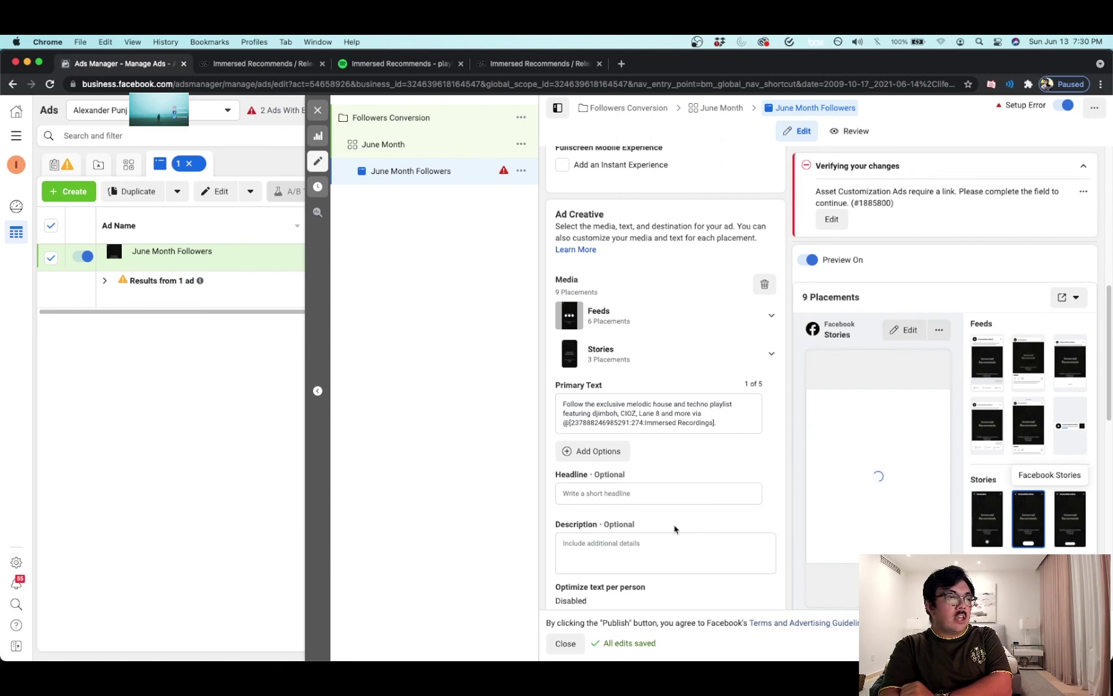
click(990, 501)
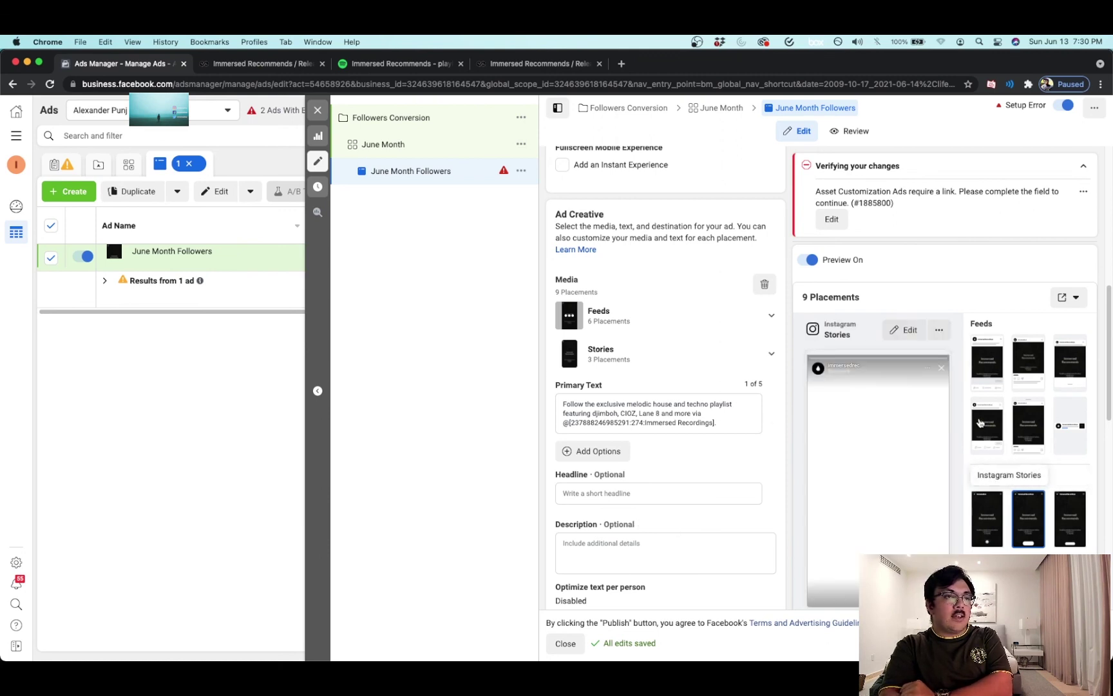
click(989, 360)
scroll(644, 469, down, 3)
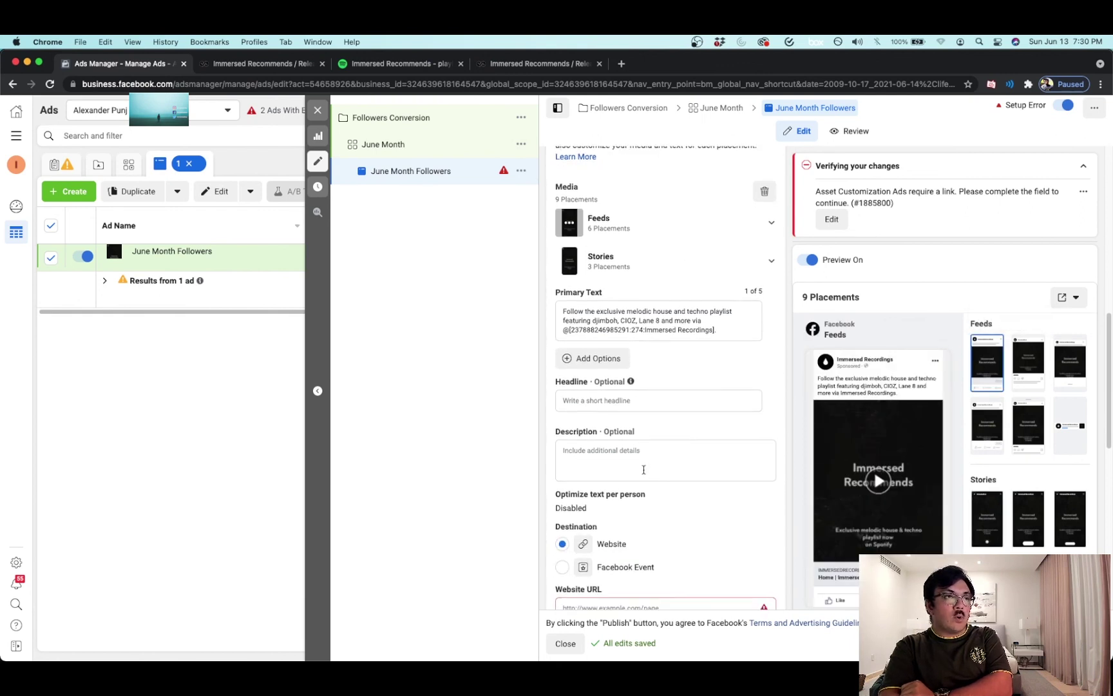
scroll(644, 470, down, 5)
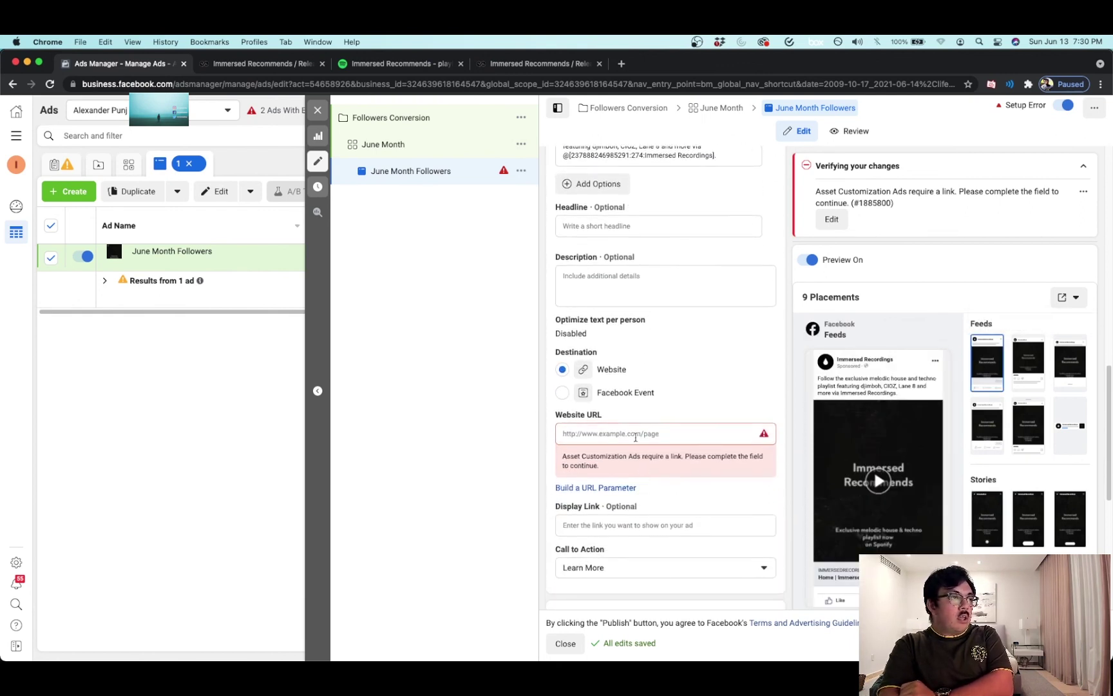
click(633, 435)
text(http)
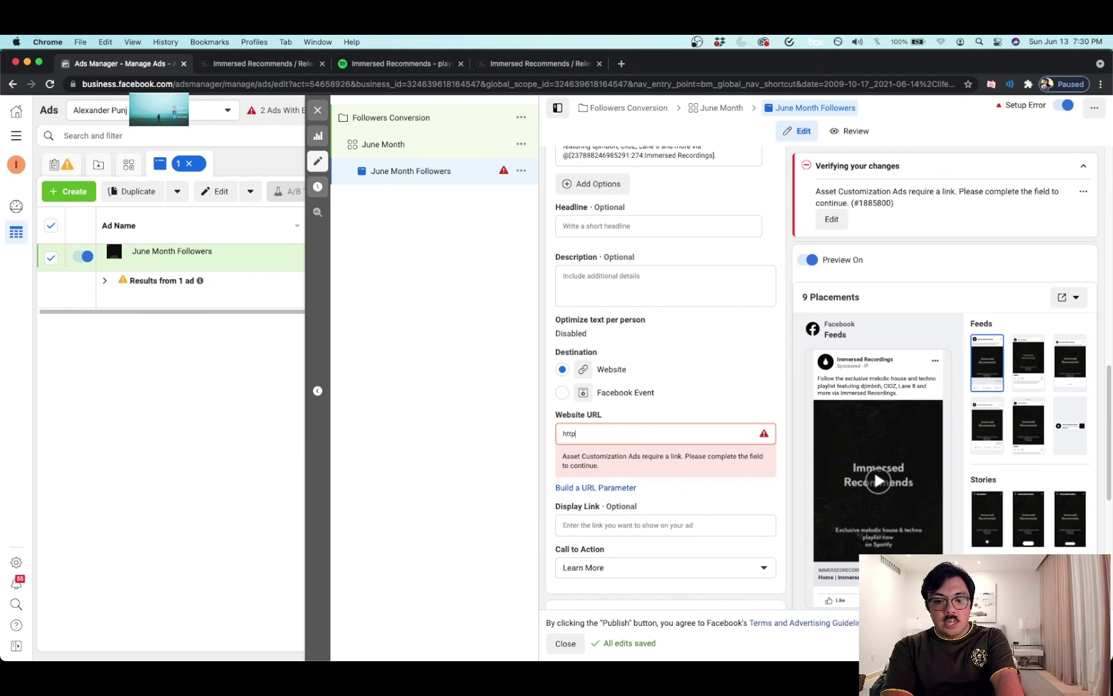
text(s://musi)
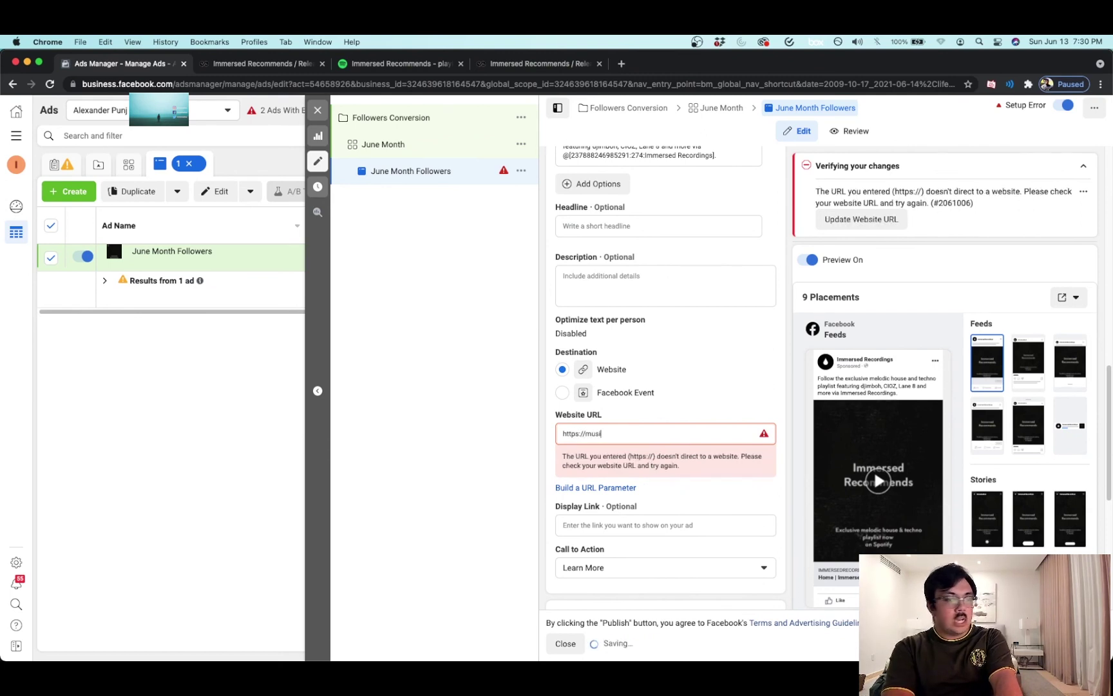
text(mmusic.immersed)
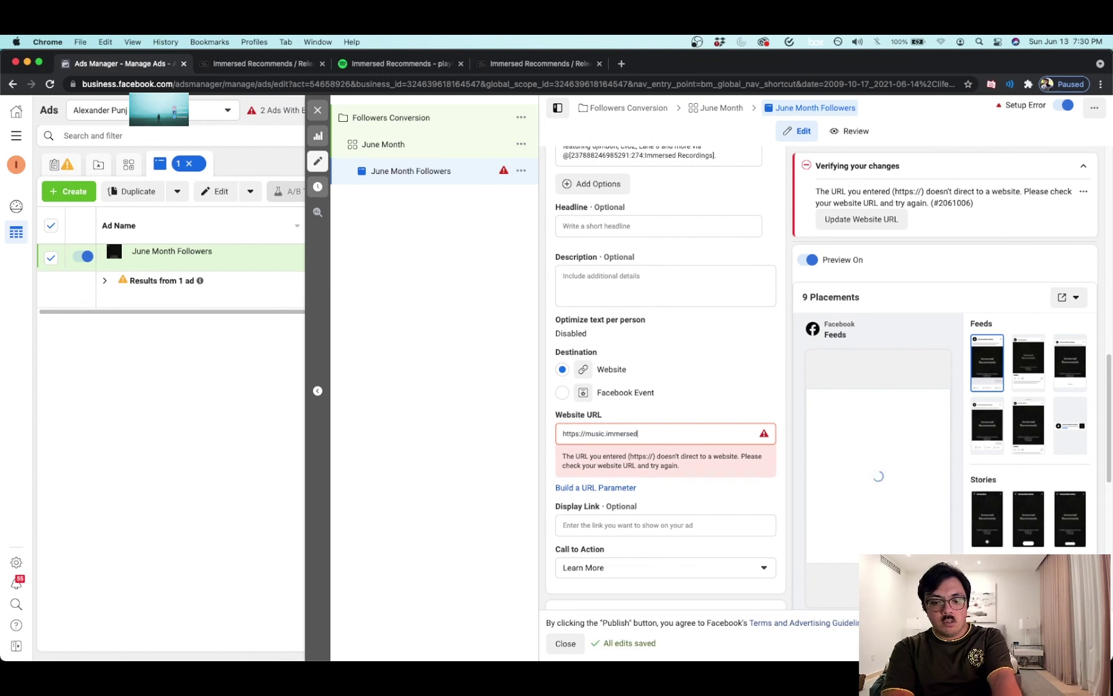
text(recordings.com/)
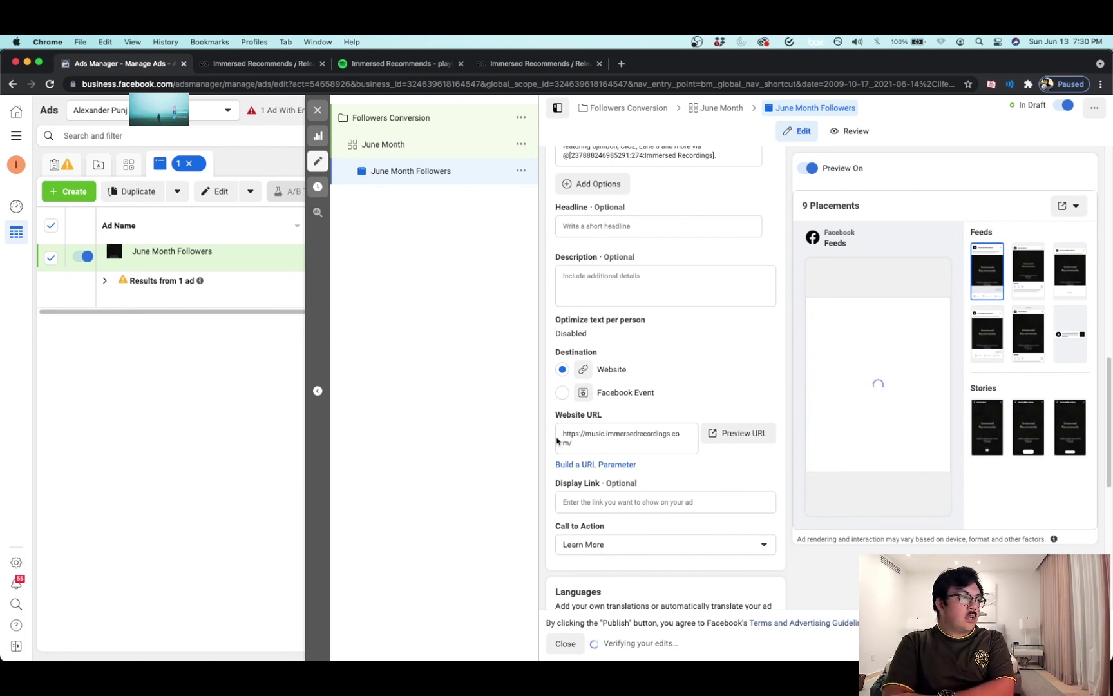
click(584, 444)
text(releases)
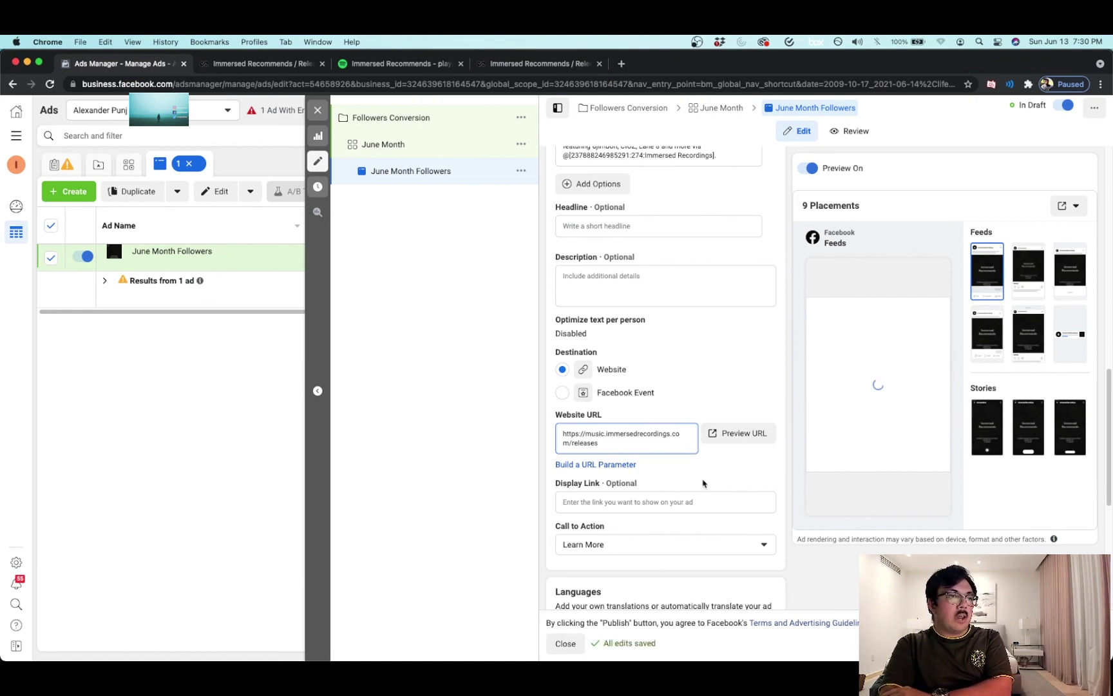
click(1027, 271)
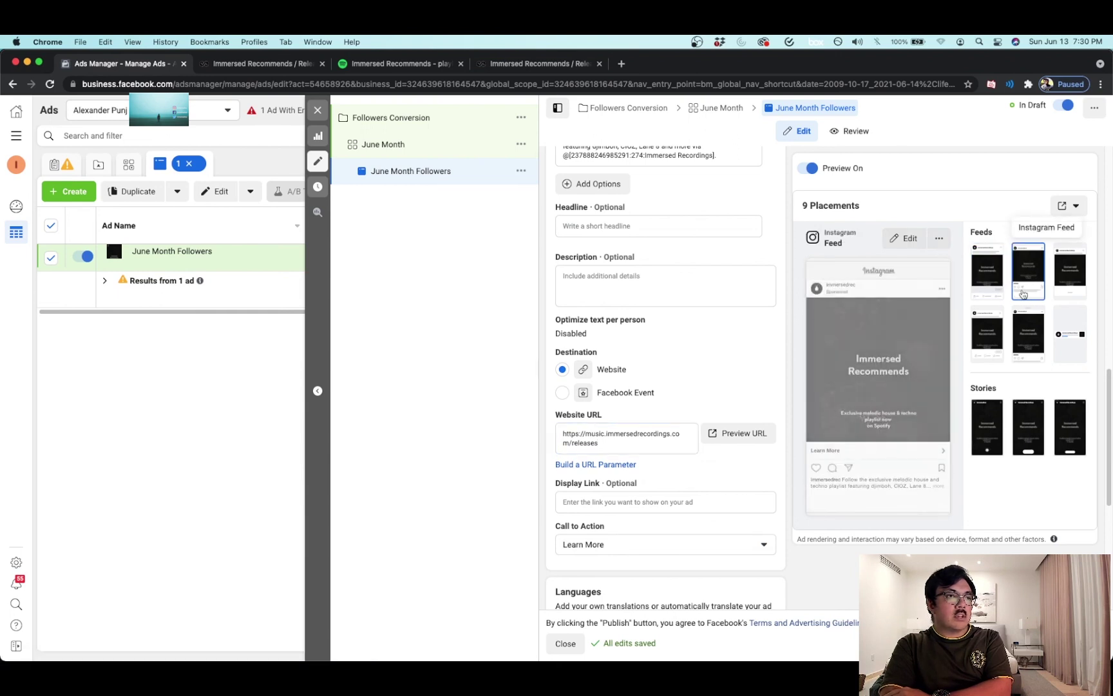
click(998, 283)
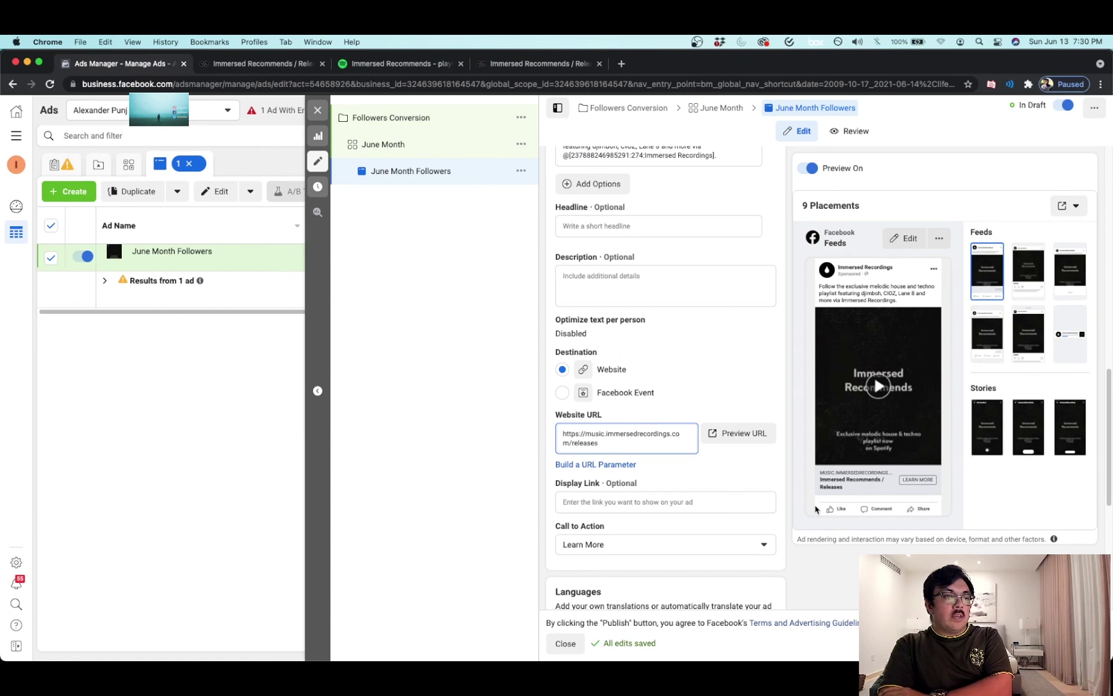
Step: Set the ad's call to action to Listen Now
scroll(676, 515, down, 2)
click(667, 485)
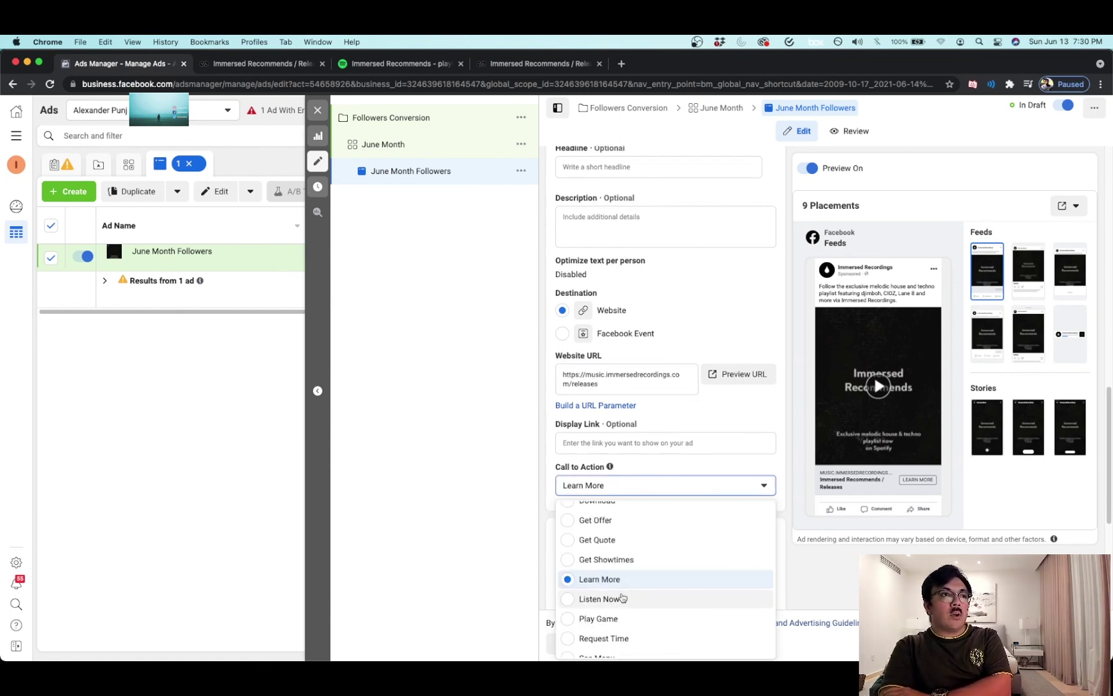
click(607, 601)
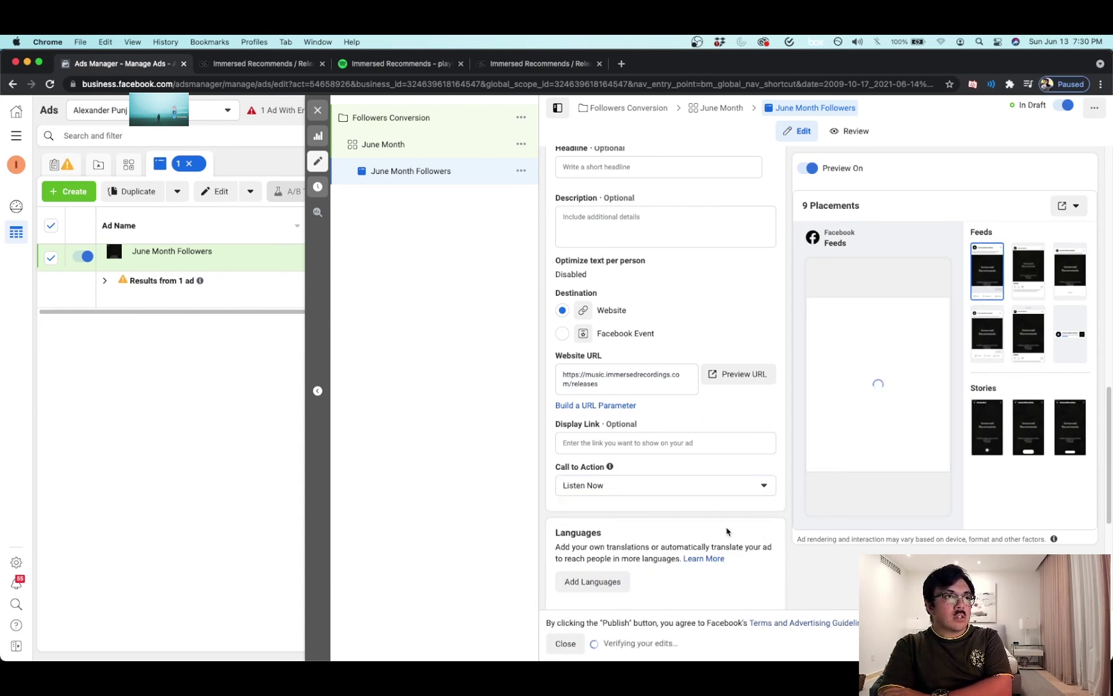
Step: Review the ad's language and tracking settings, and close the editor, leaving June Month Followers as an unpublished draft
scroll(727, 530, down, 5)
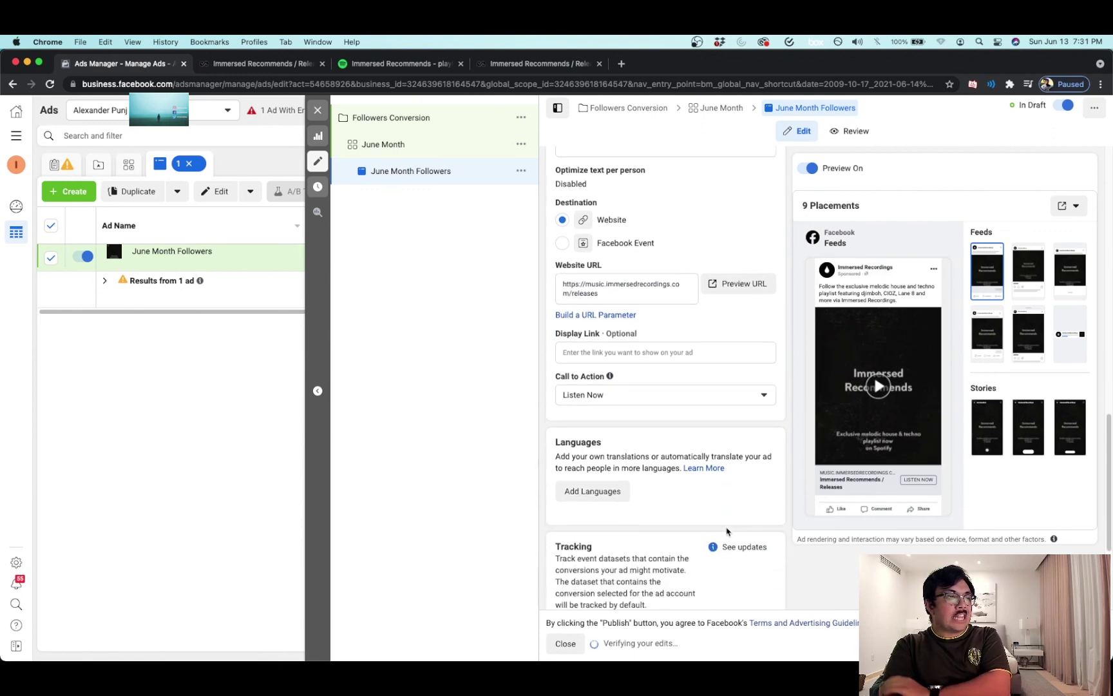
scroll(726, 531, up, 2)
scroll(726, 531, down, 4)
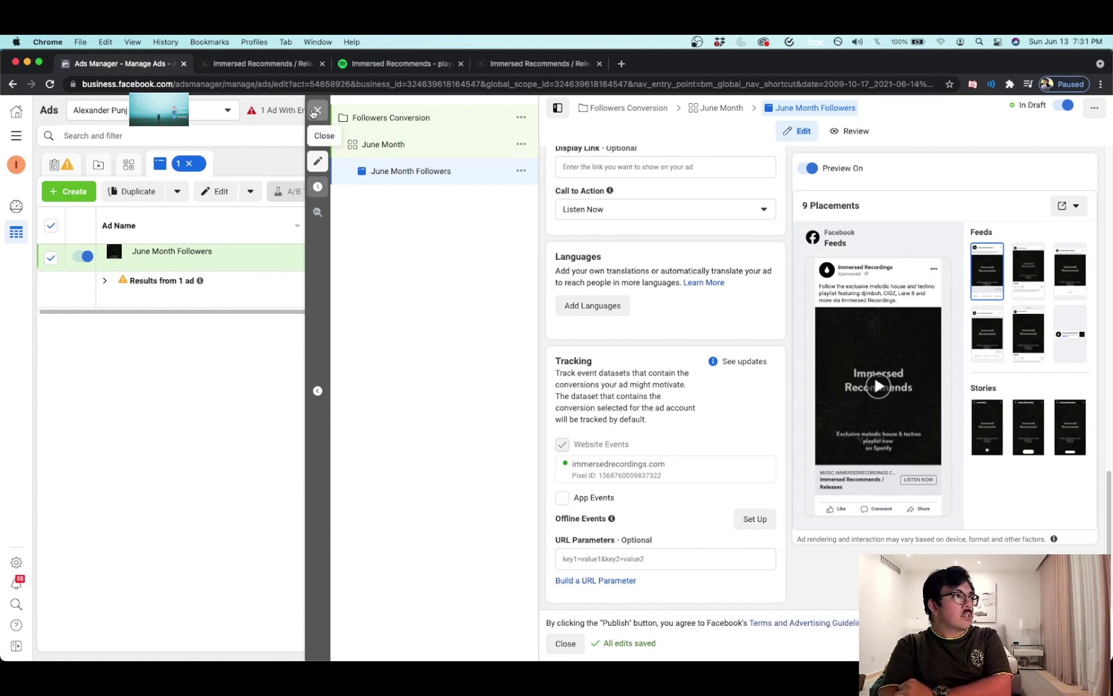
click(315, 110)
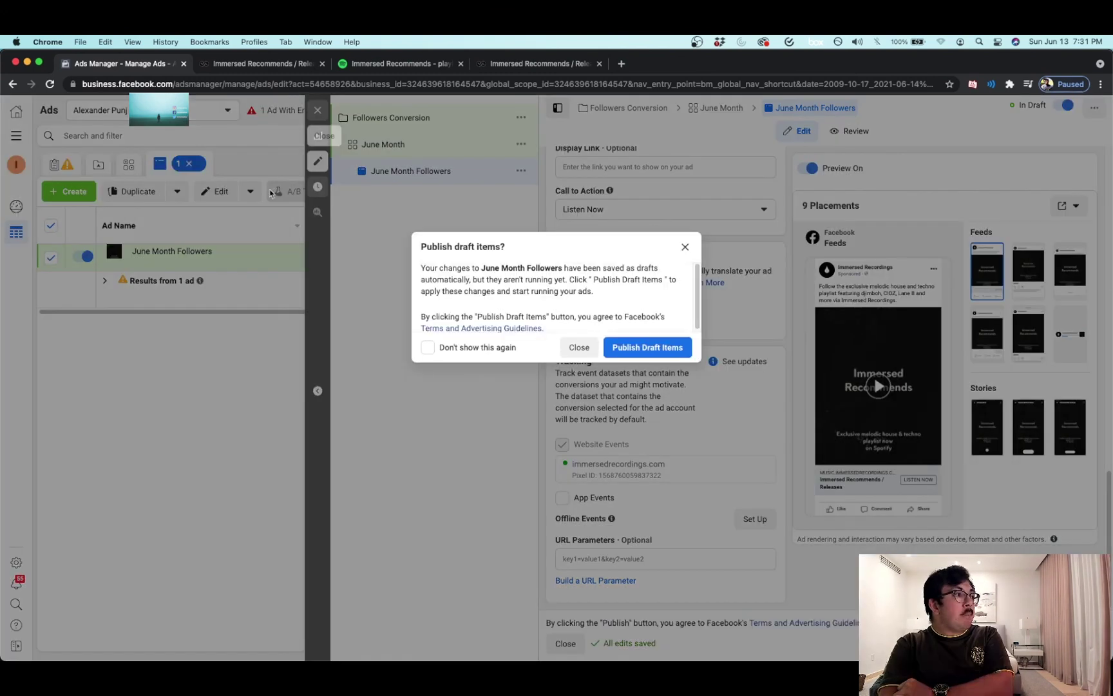
click(581, 348)
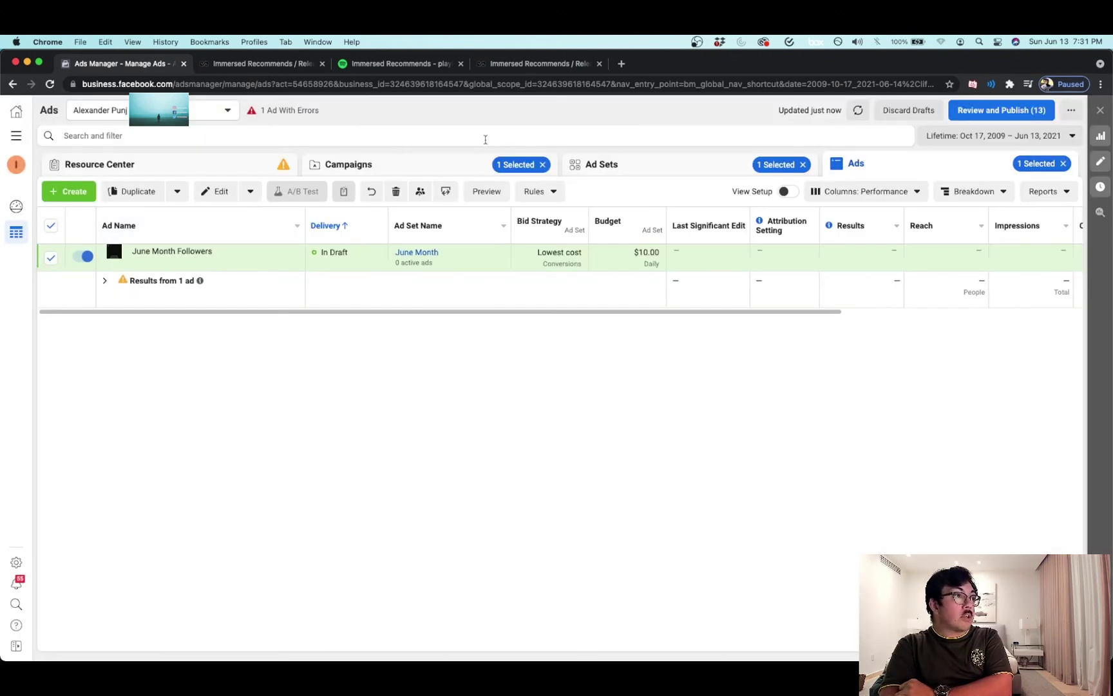
Step: Open the ad sets of the Immersed Playlist Fans Conversion Monthly campaign and inspect the learning phase progress of June Month - Cheap
click(605, 163)
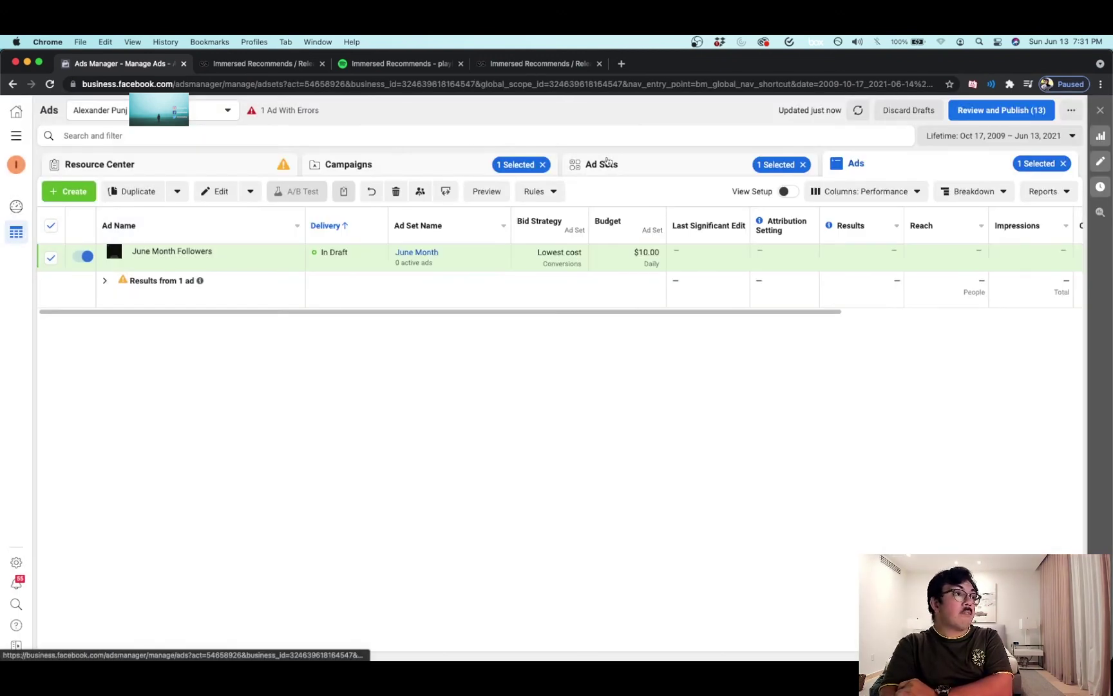
click(437, 166)
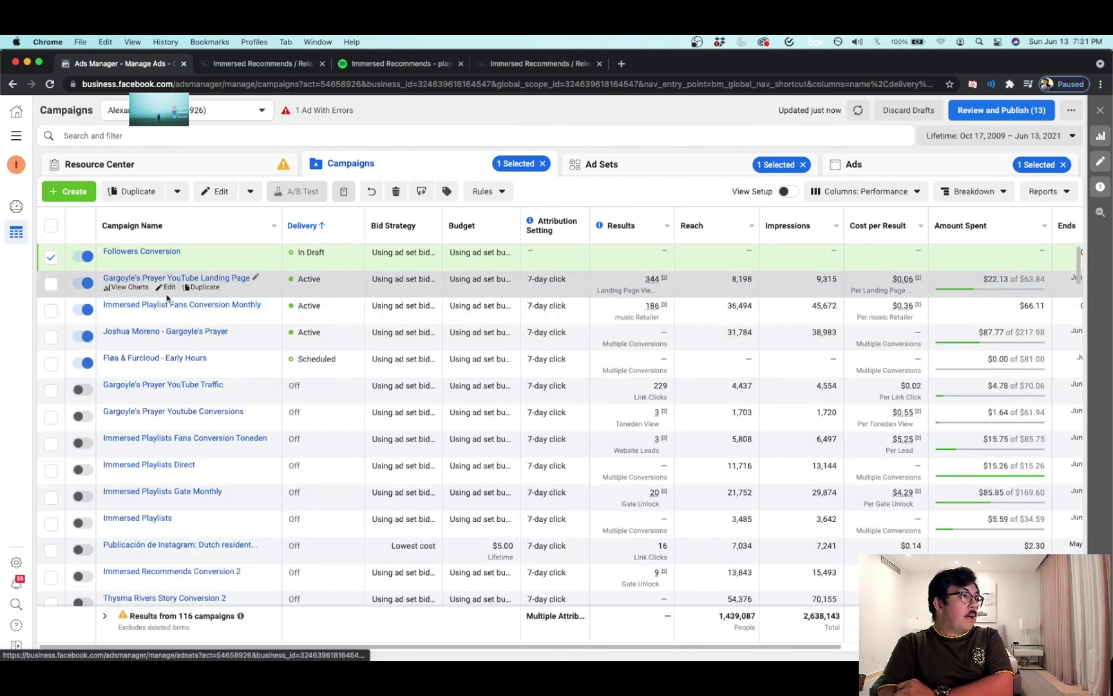
click(163, 304)
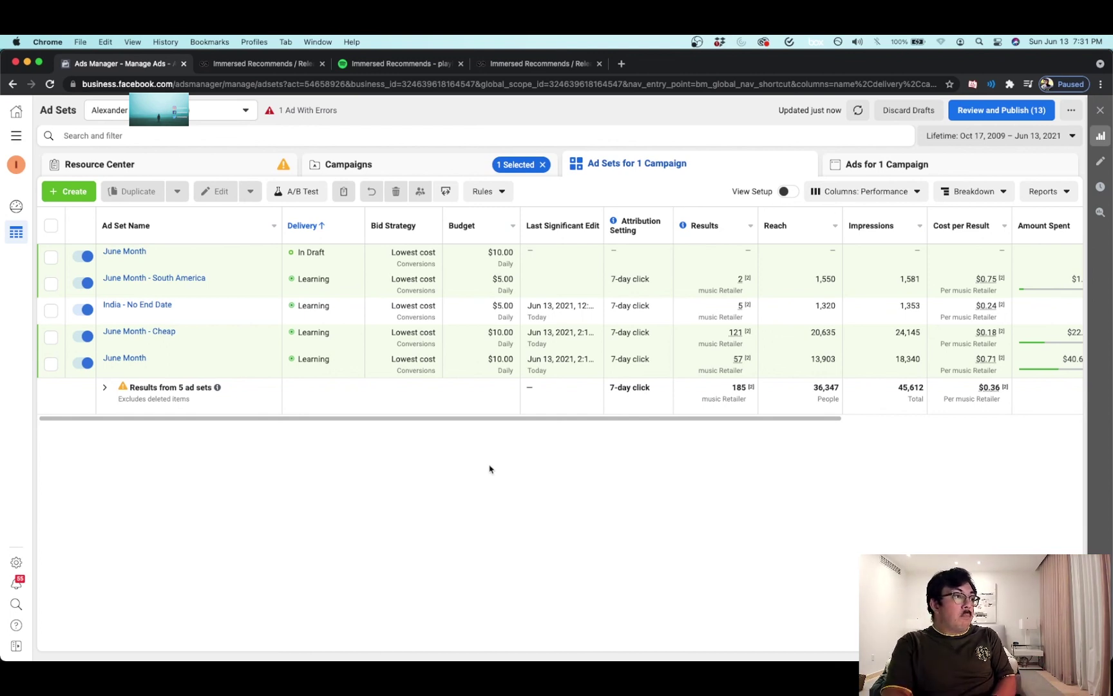
mouse_move(313, 332)
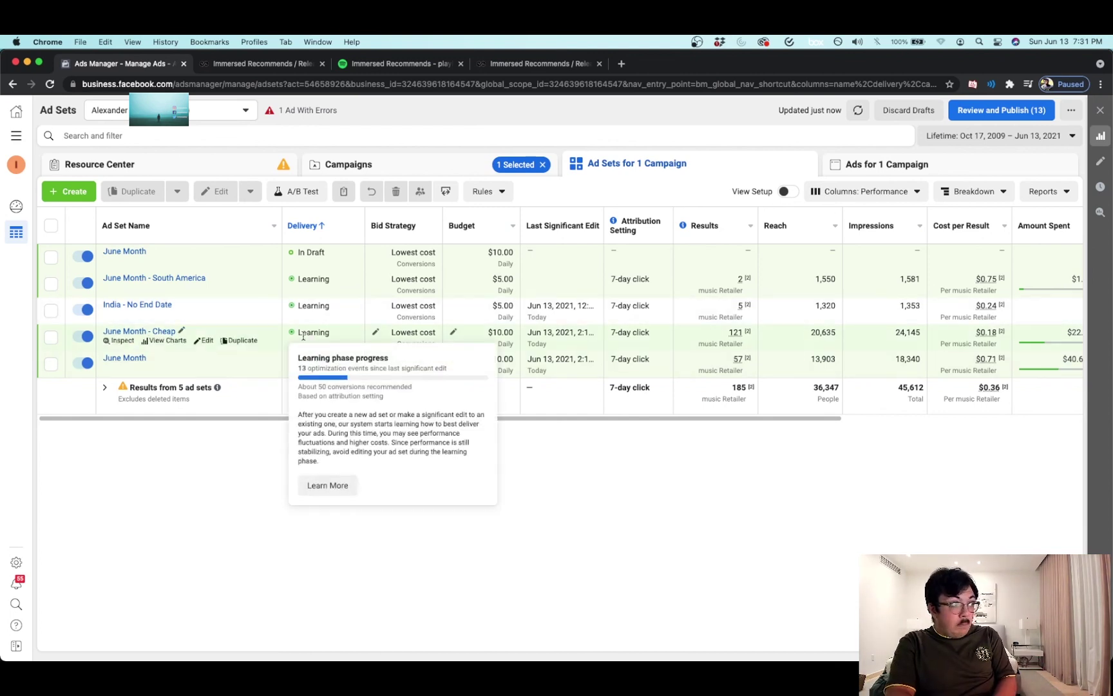